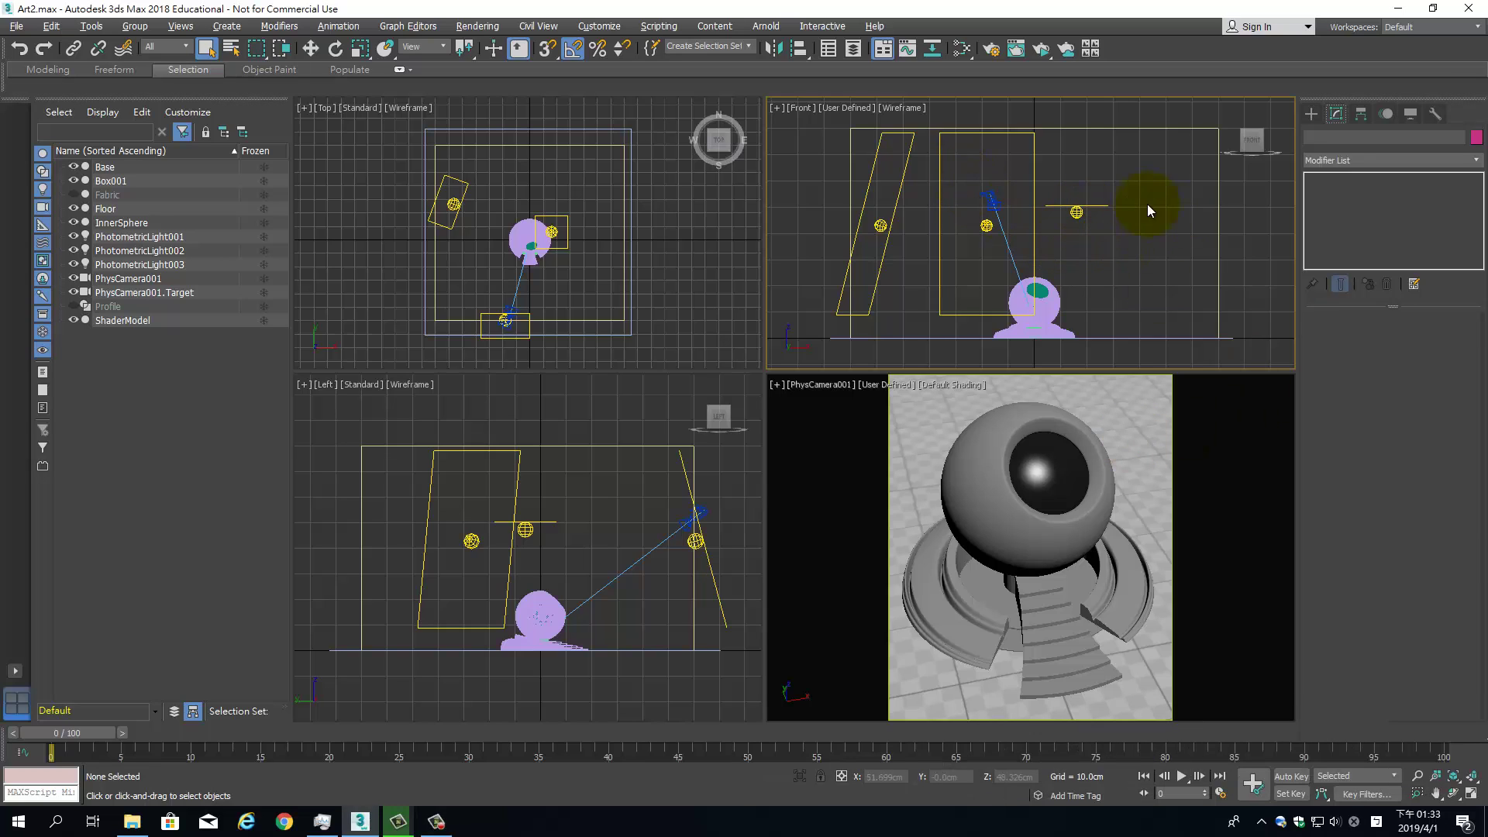
Uncheck On for PhotometricLight001 and PhotometricLight002 so both lights are switched off.
left_click(1076, 212)
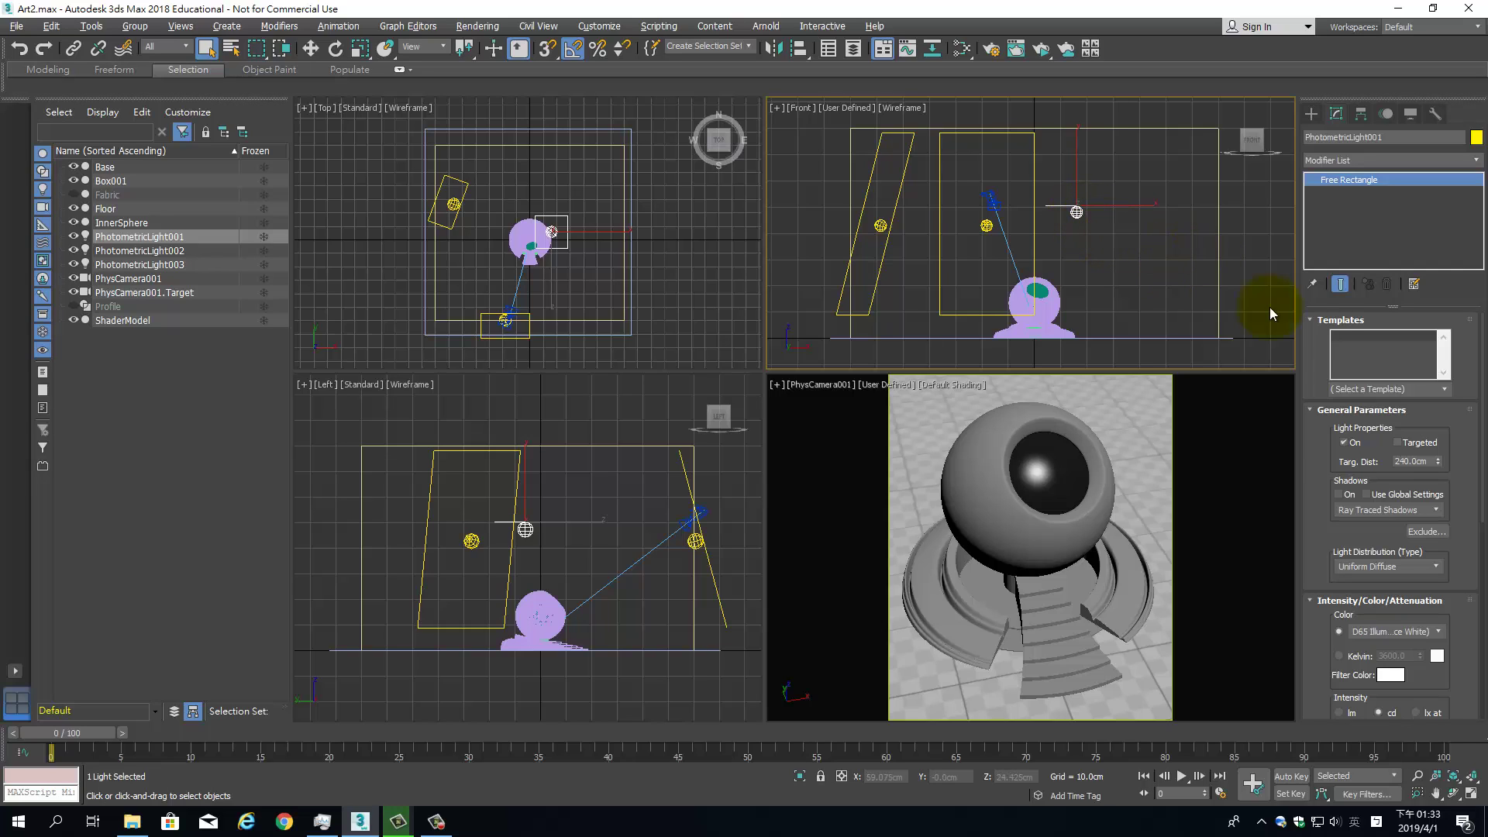
left_click(1344, 443)
left_click_drag(953, 173, 961, 182)
left_click(1352, 442)
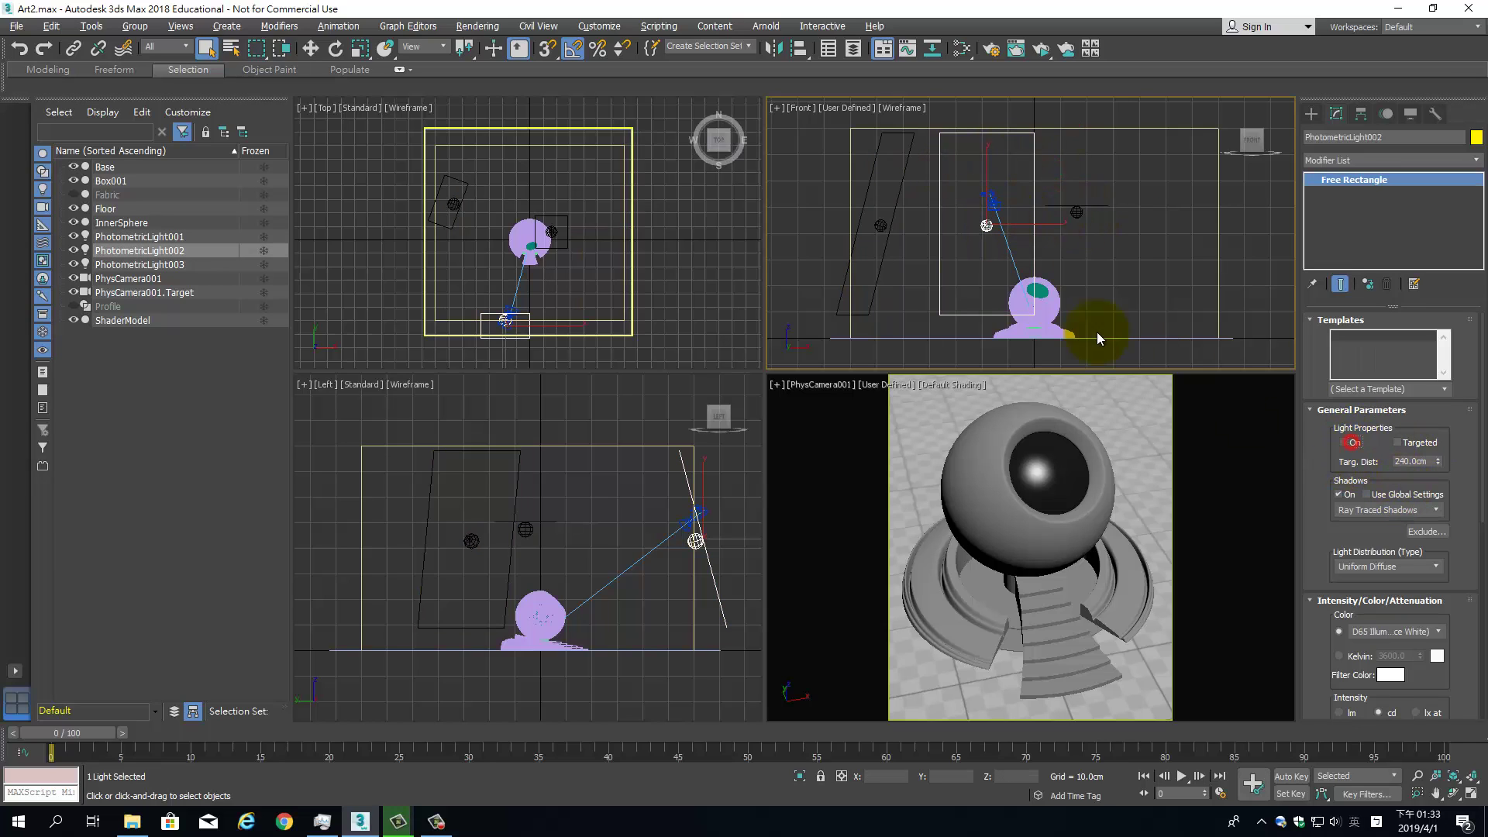
left_click(947, 221)
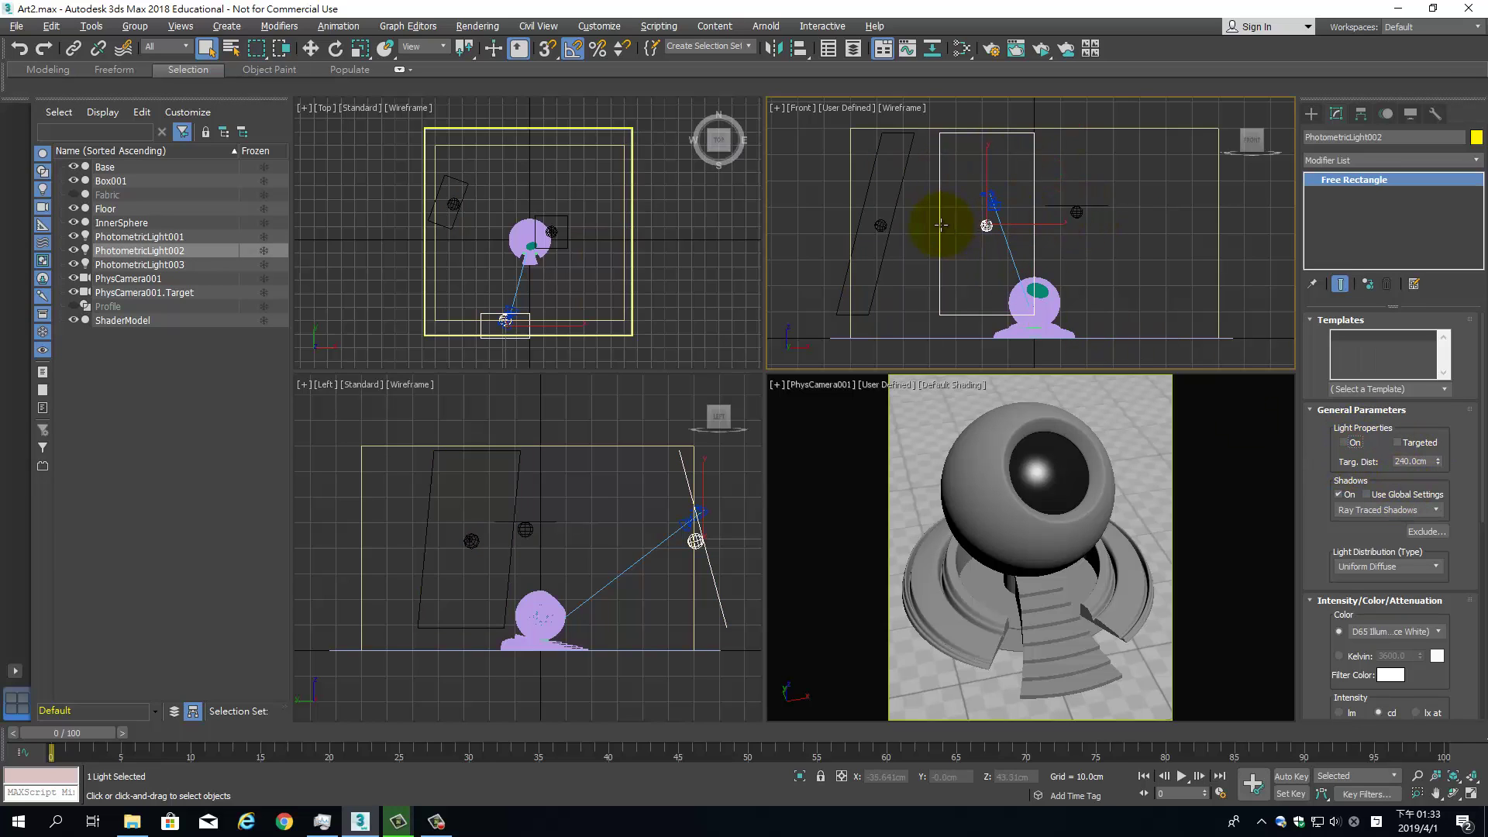
left_click(1348, 442)
left_click(1149, 513)
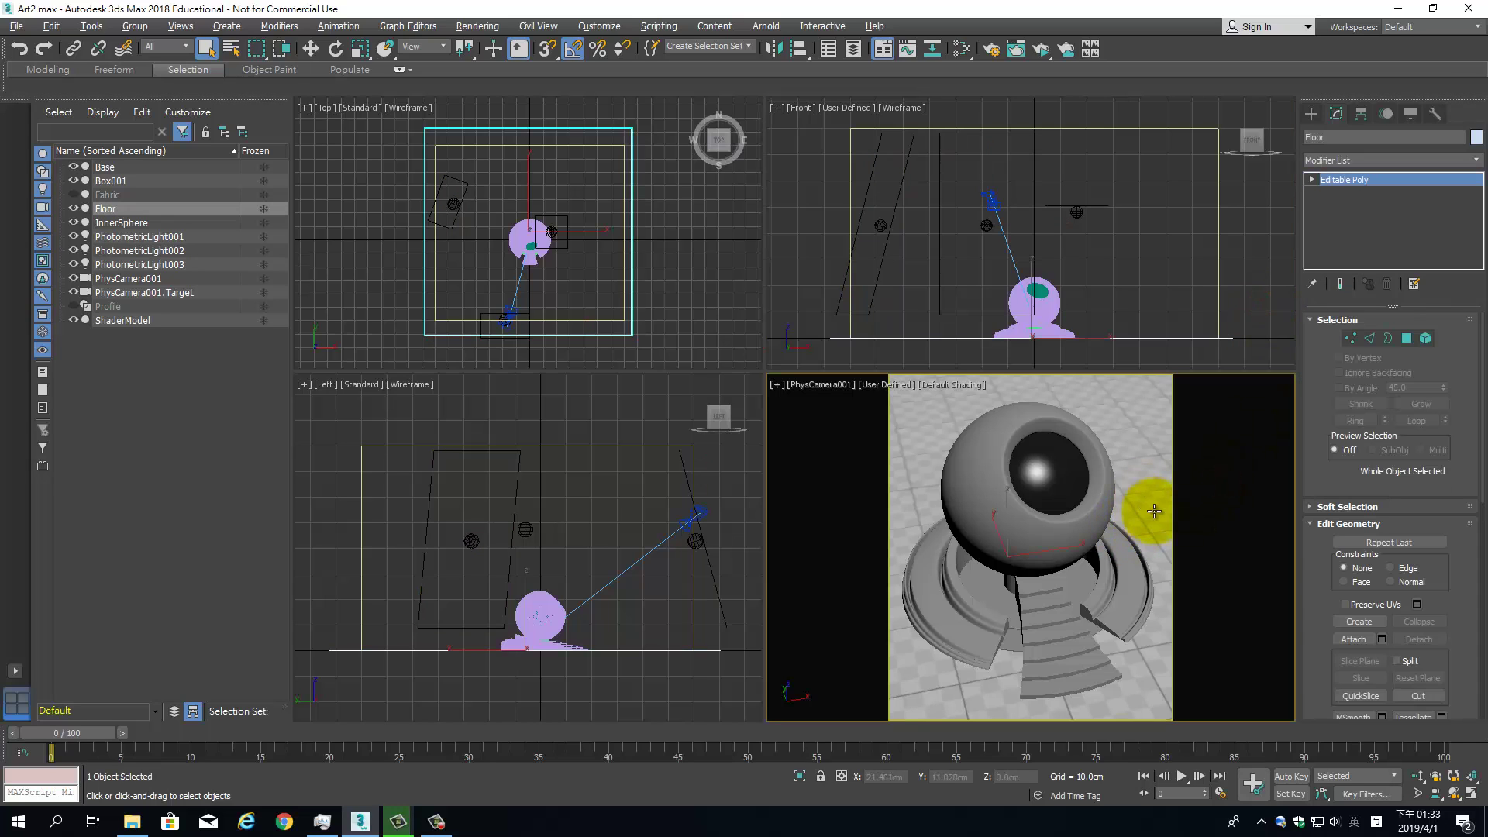
left_click(991, 48)
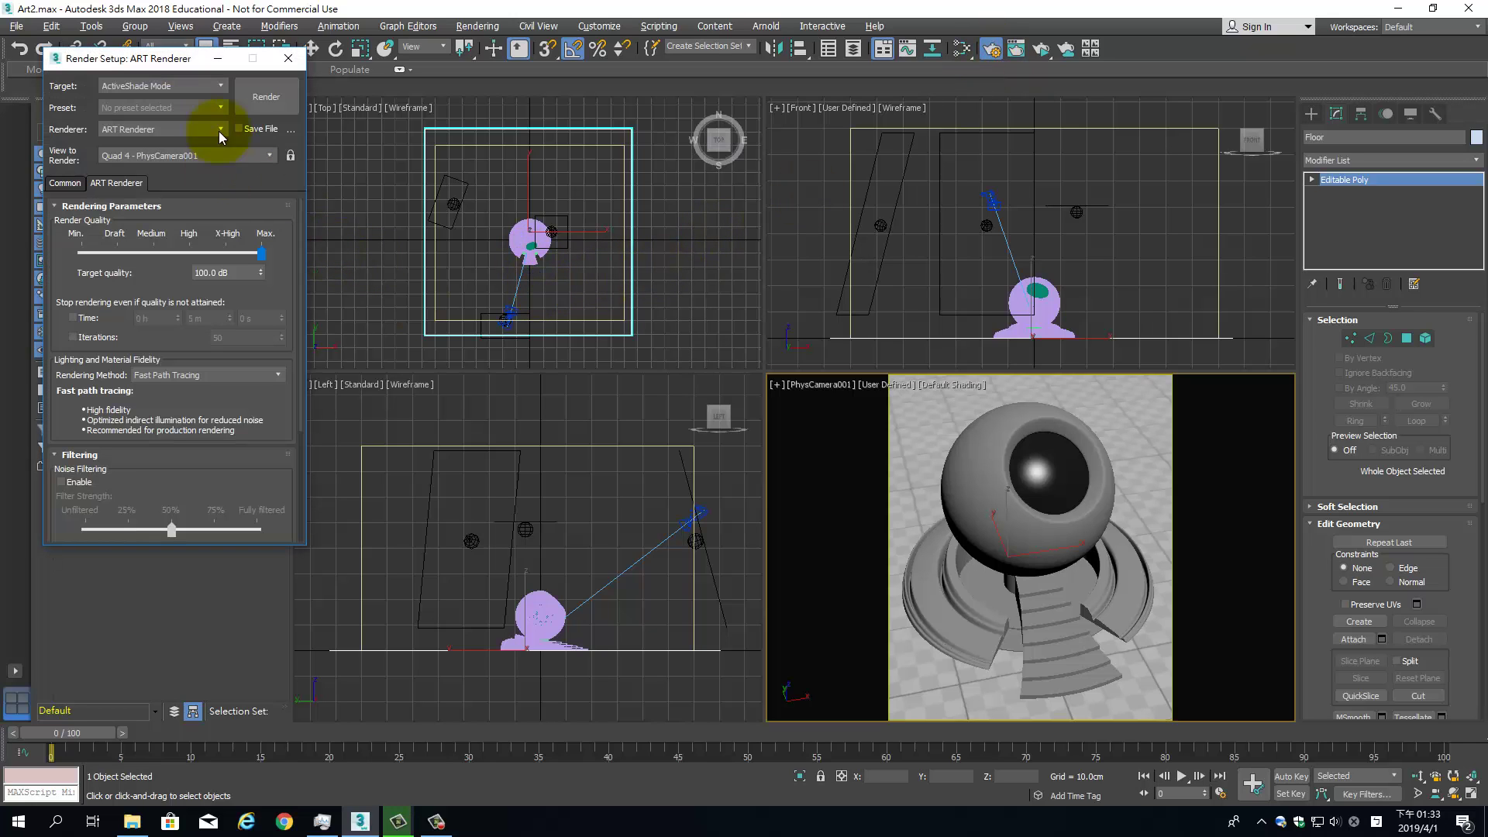
Start an ActiveShade render with ART Renderer and move its window off Render Setup.
left_click(198, 84)
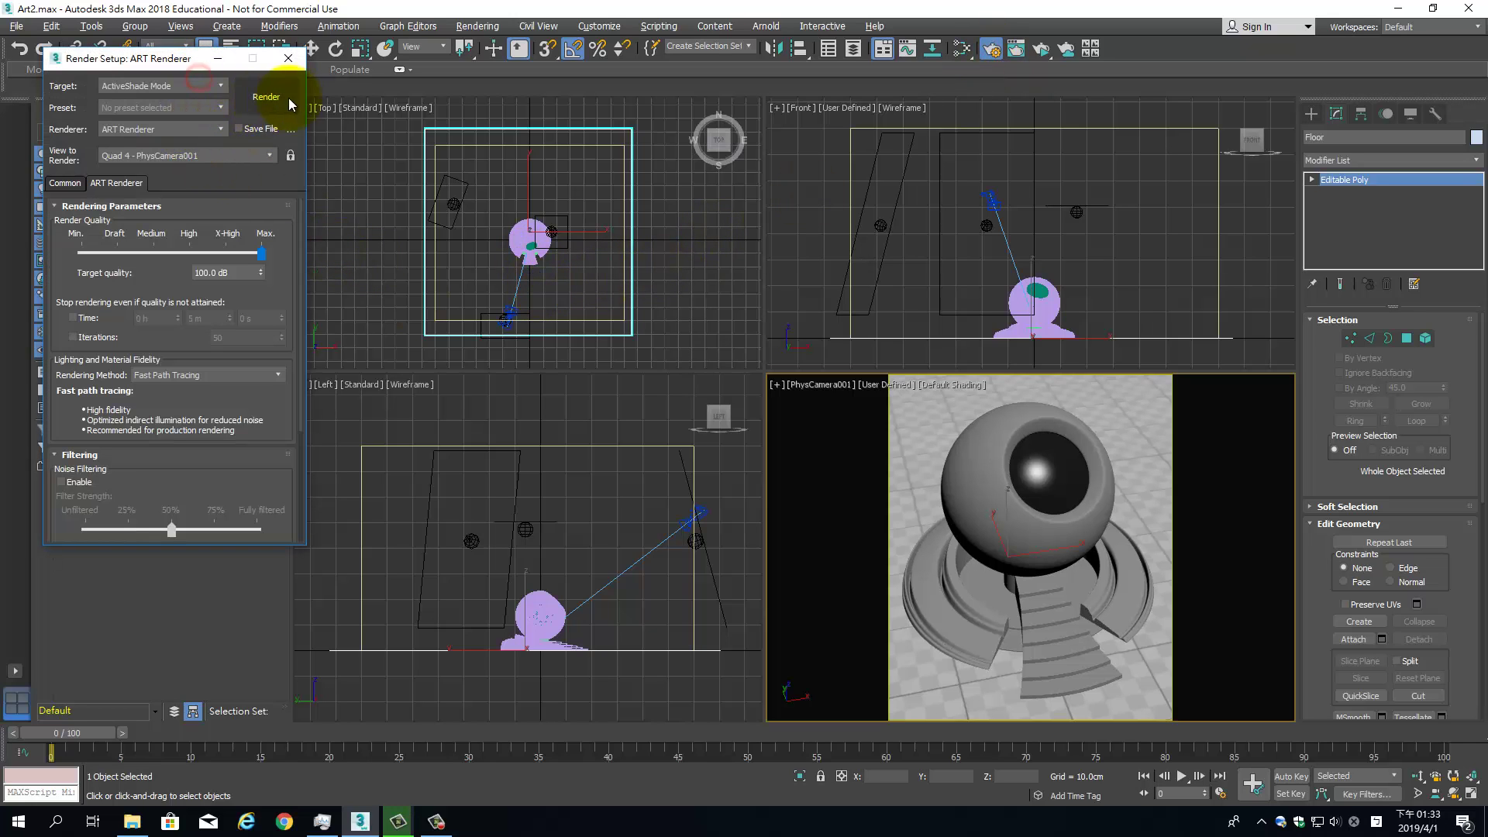
right_click(1159, 595)
left_click(979, 443)
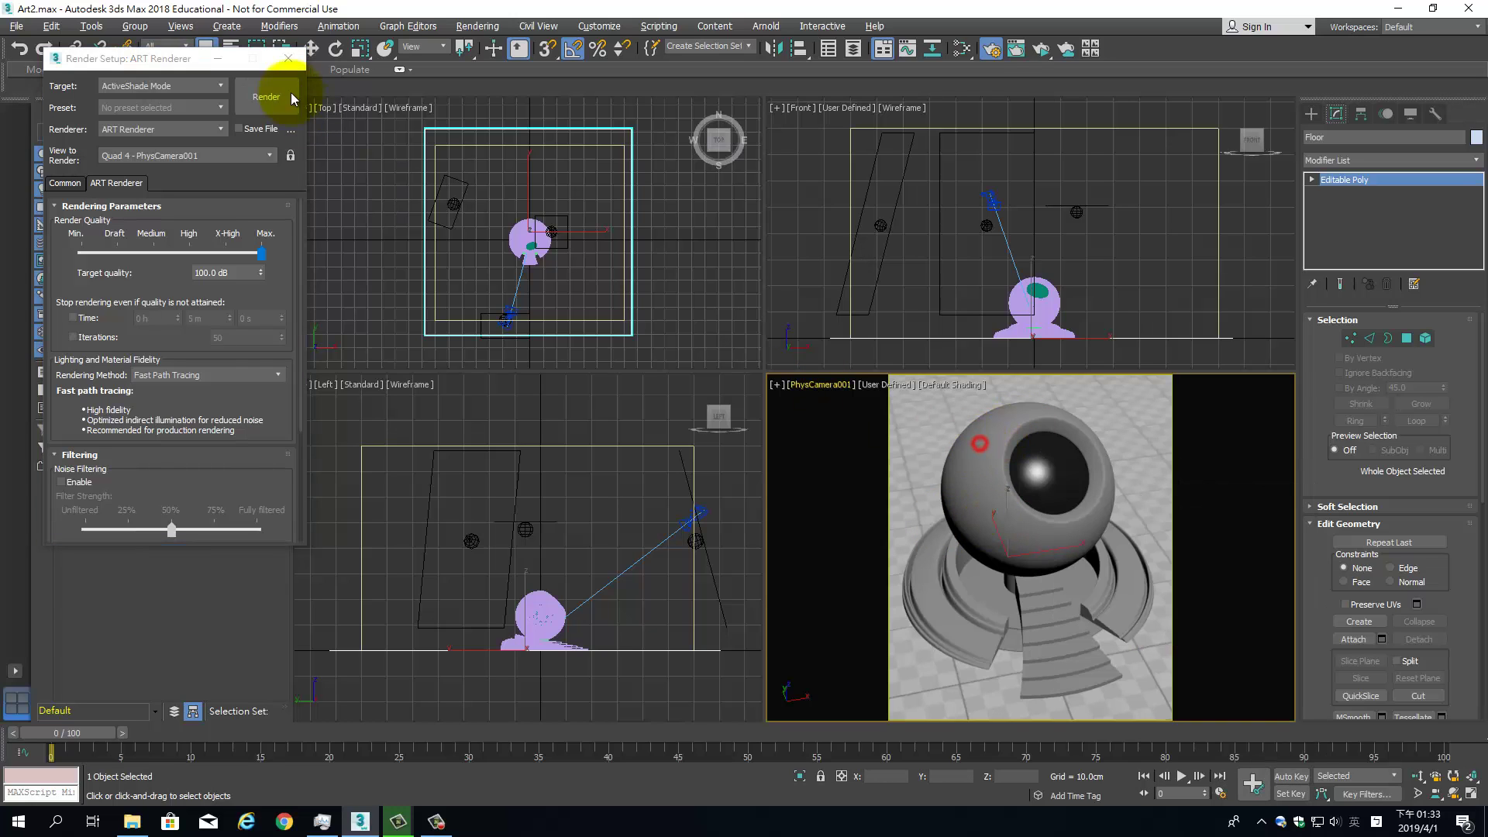
left_click(268, 100)
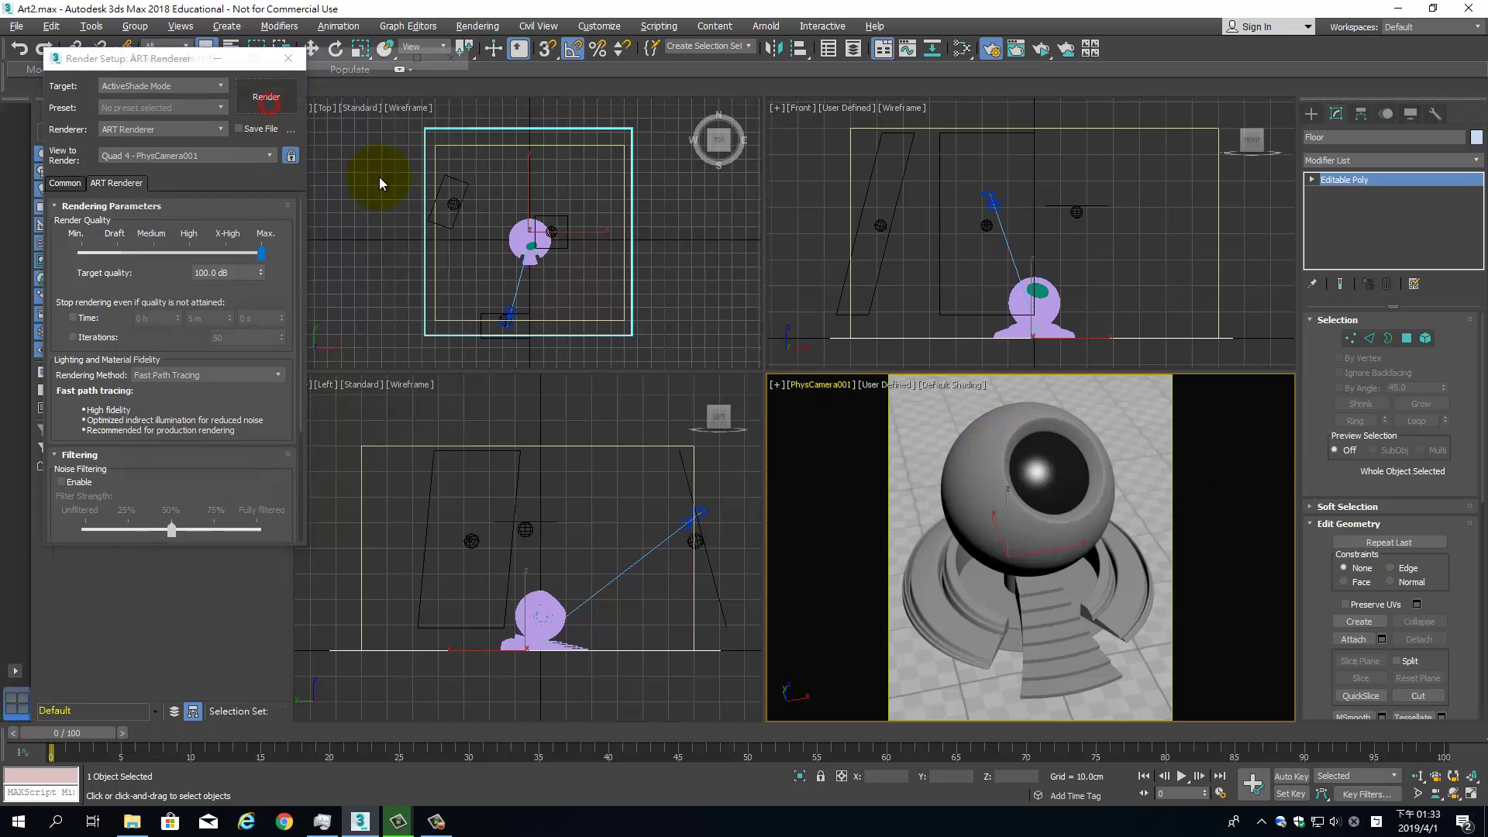
left_click(313, 45)
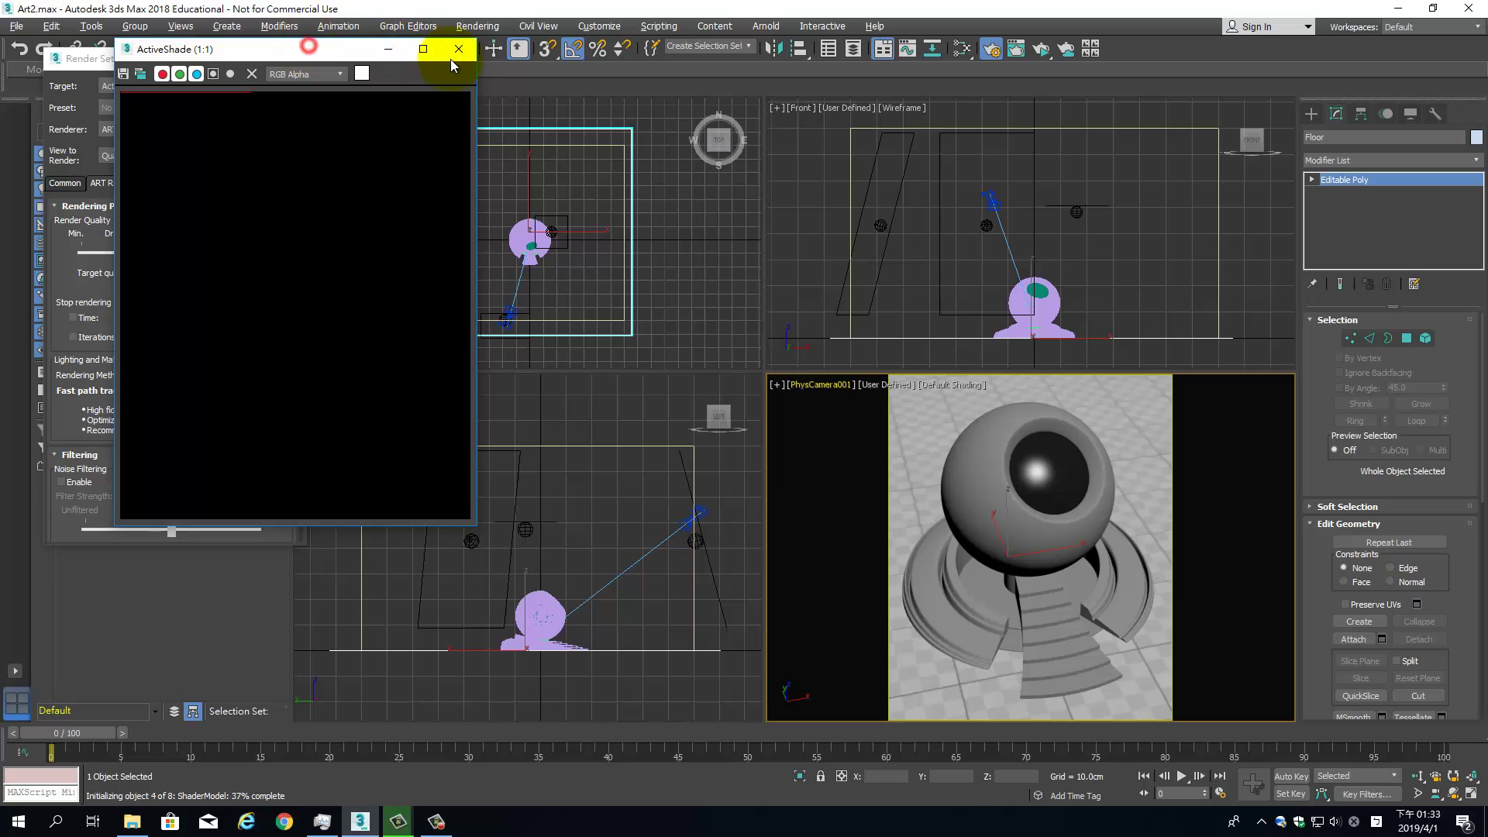
left_click_drag(374, 50, 614, 63)
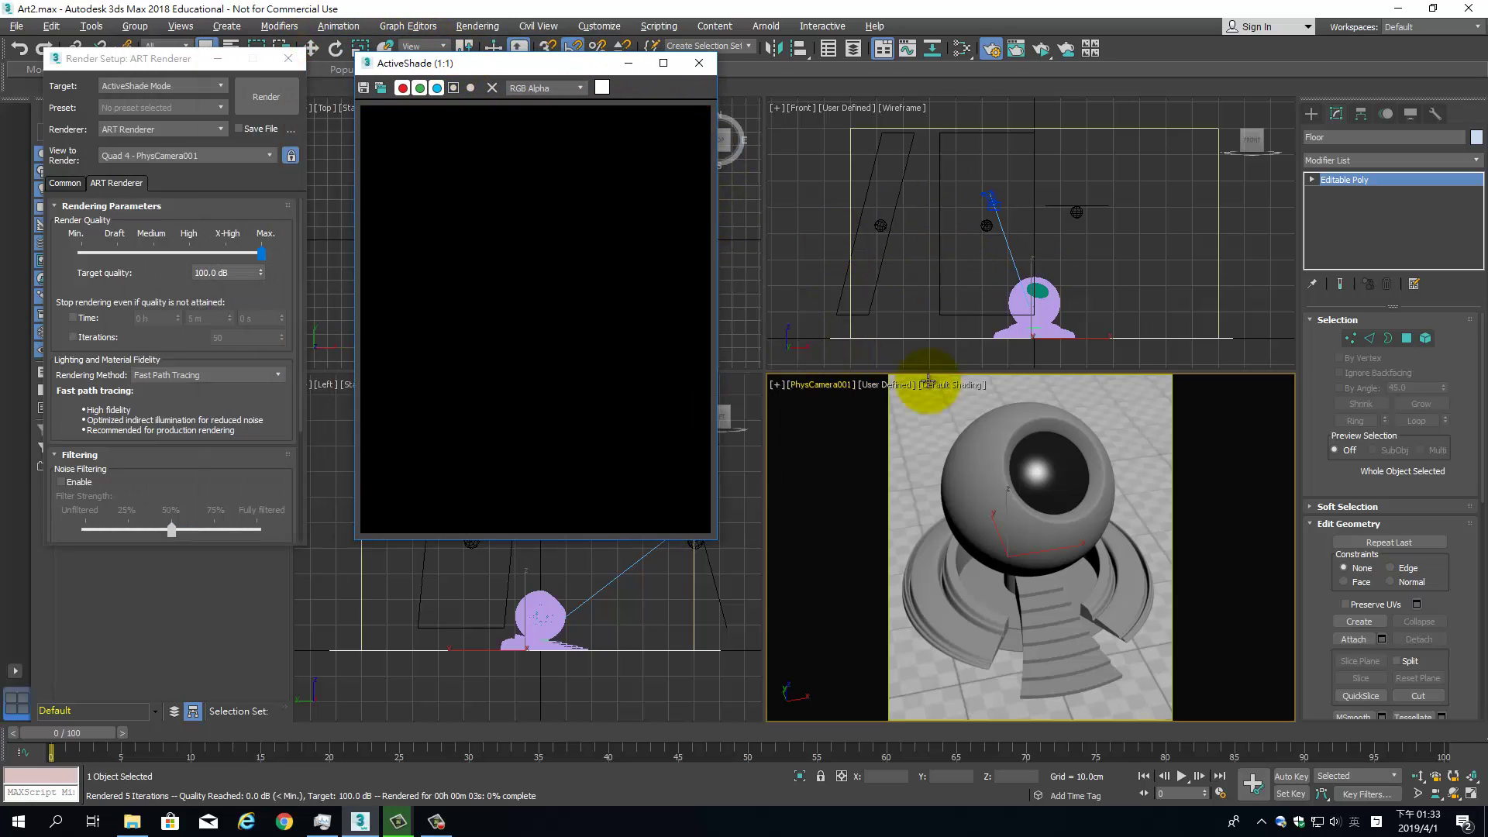
left_click(1311, 113)
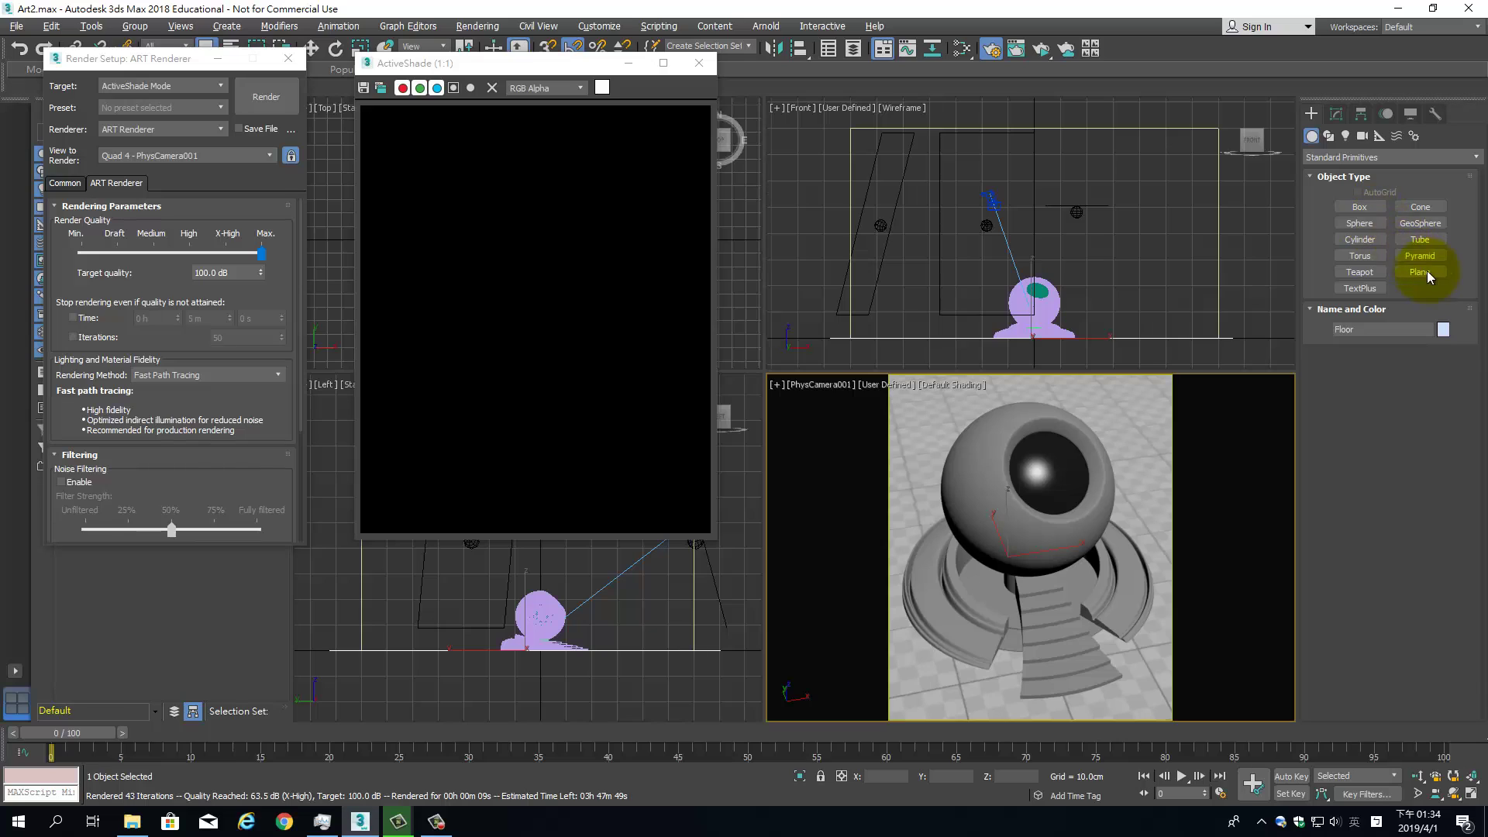
Browse Extended Primitives, then return to Standard Primitives and pick Torus.
left_click(1356, 156)
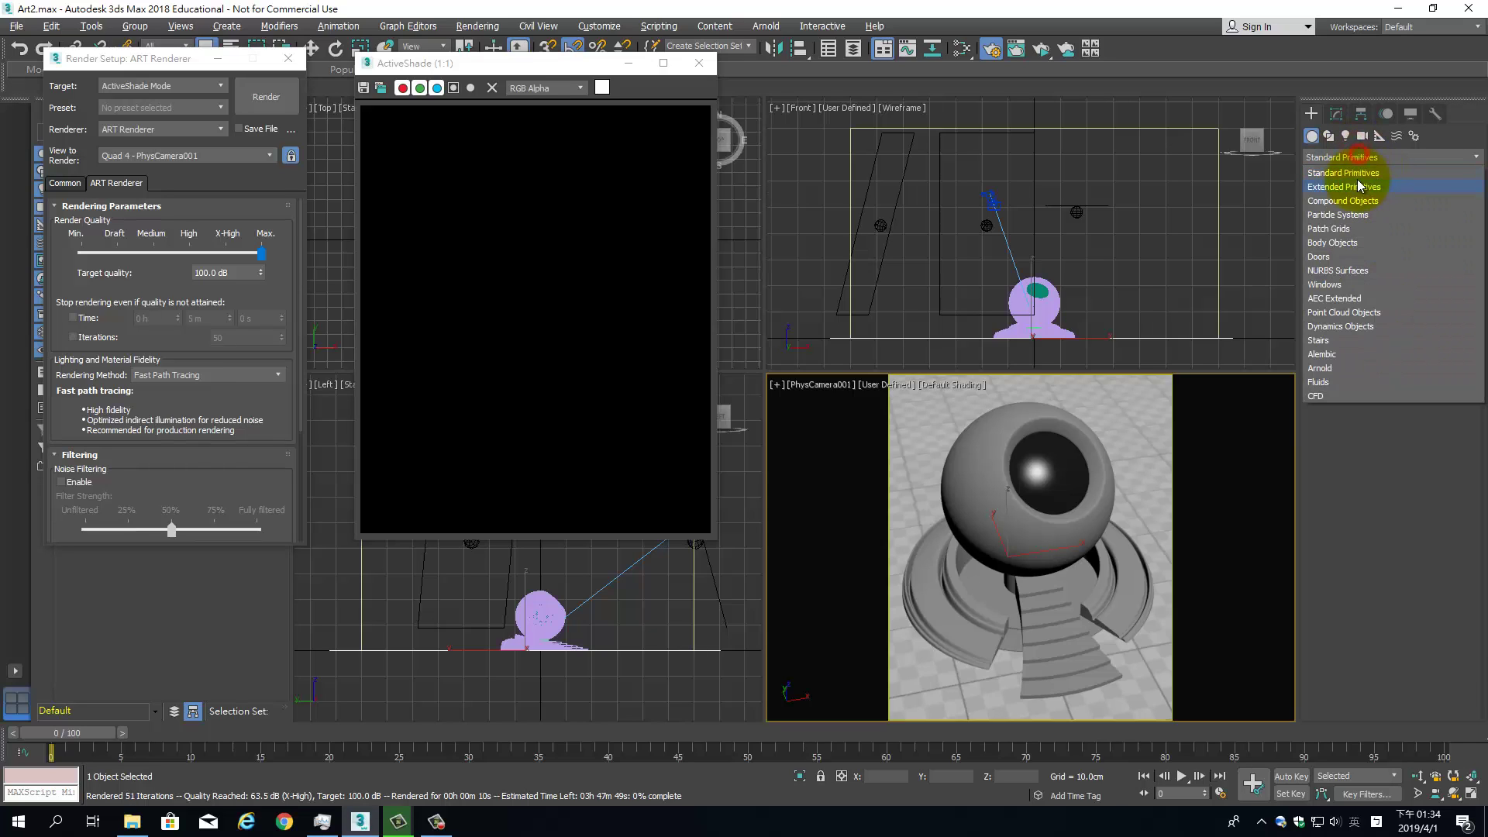
left_click(1353, 188)
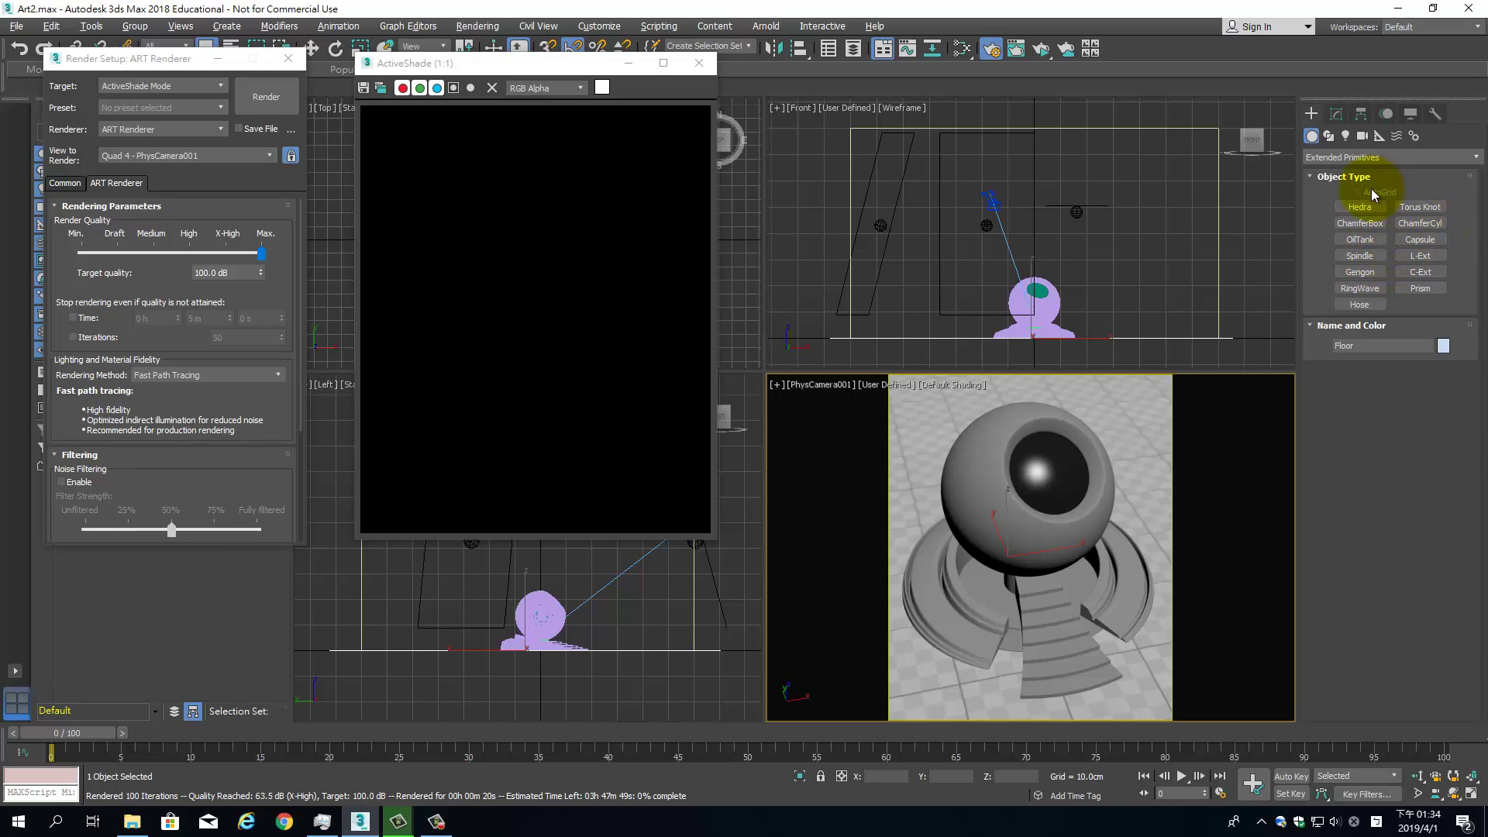
left_click(1362, 157)
left_click(1352, 173)
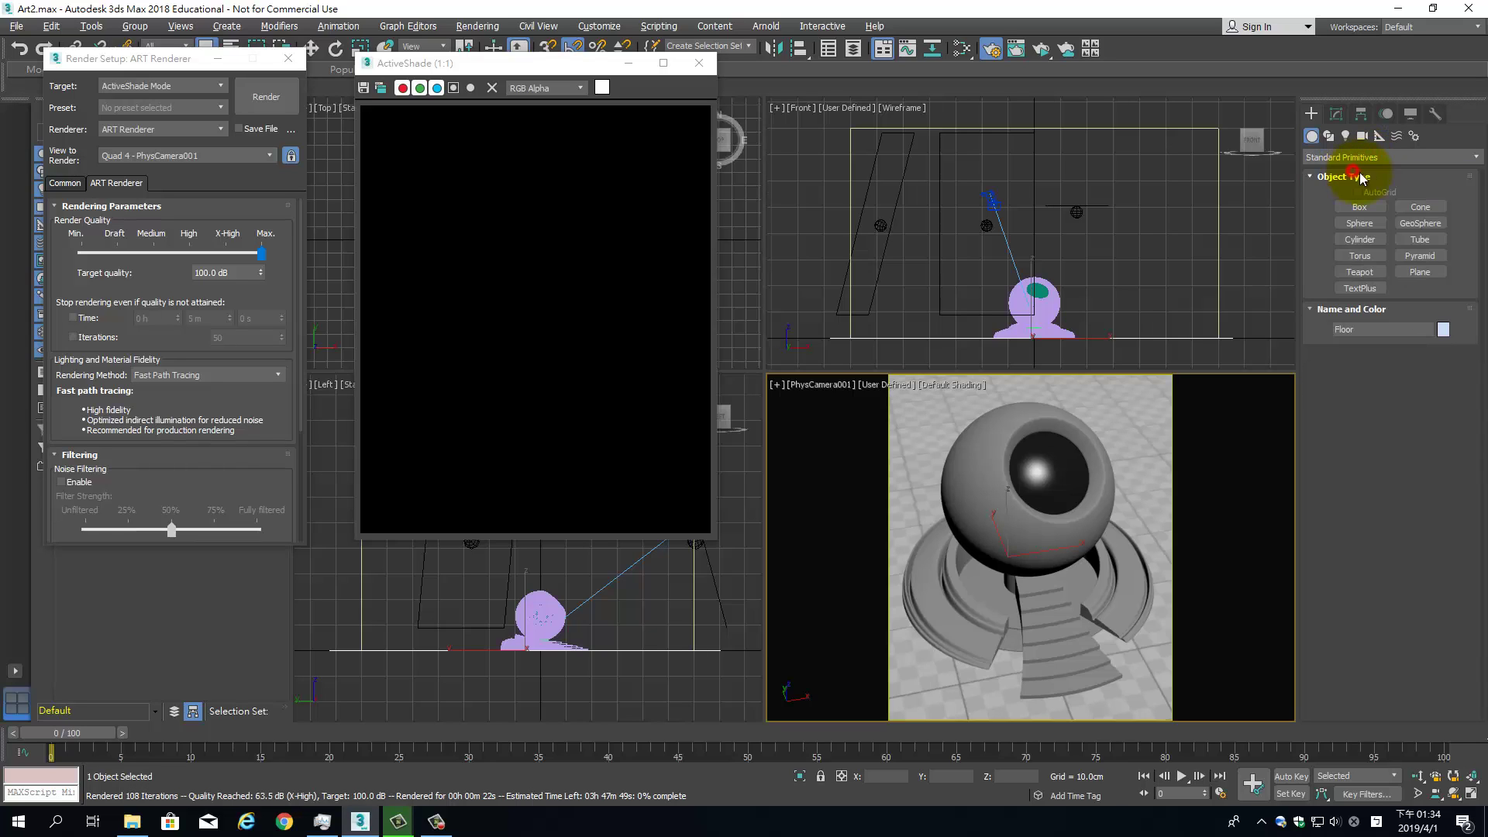
left_click(1430, 237)
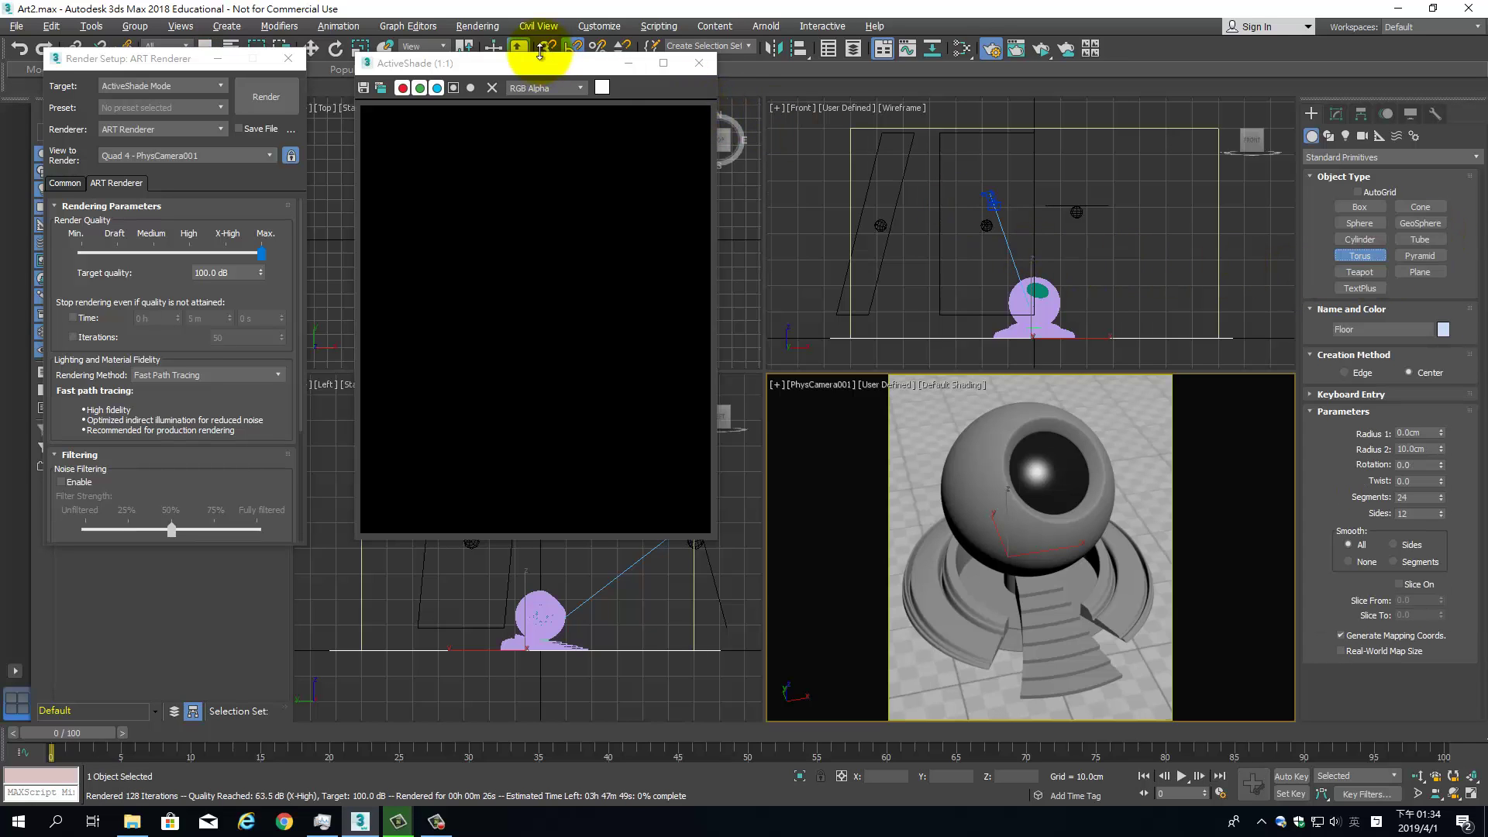
Draw a thin torus ring around the sphere in Top view and lift it above the sphere.
left_click_drag(535, 63, 1017, 268)
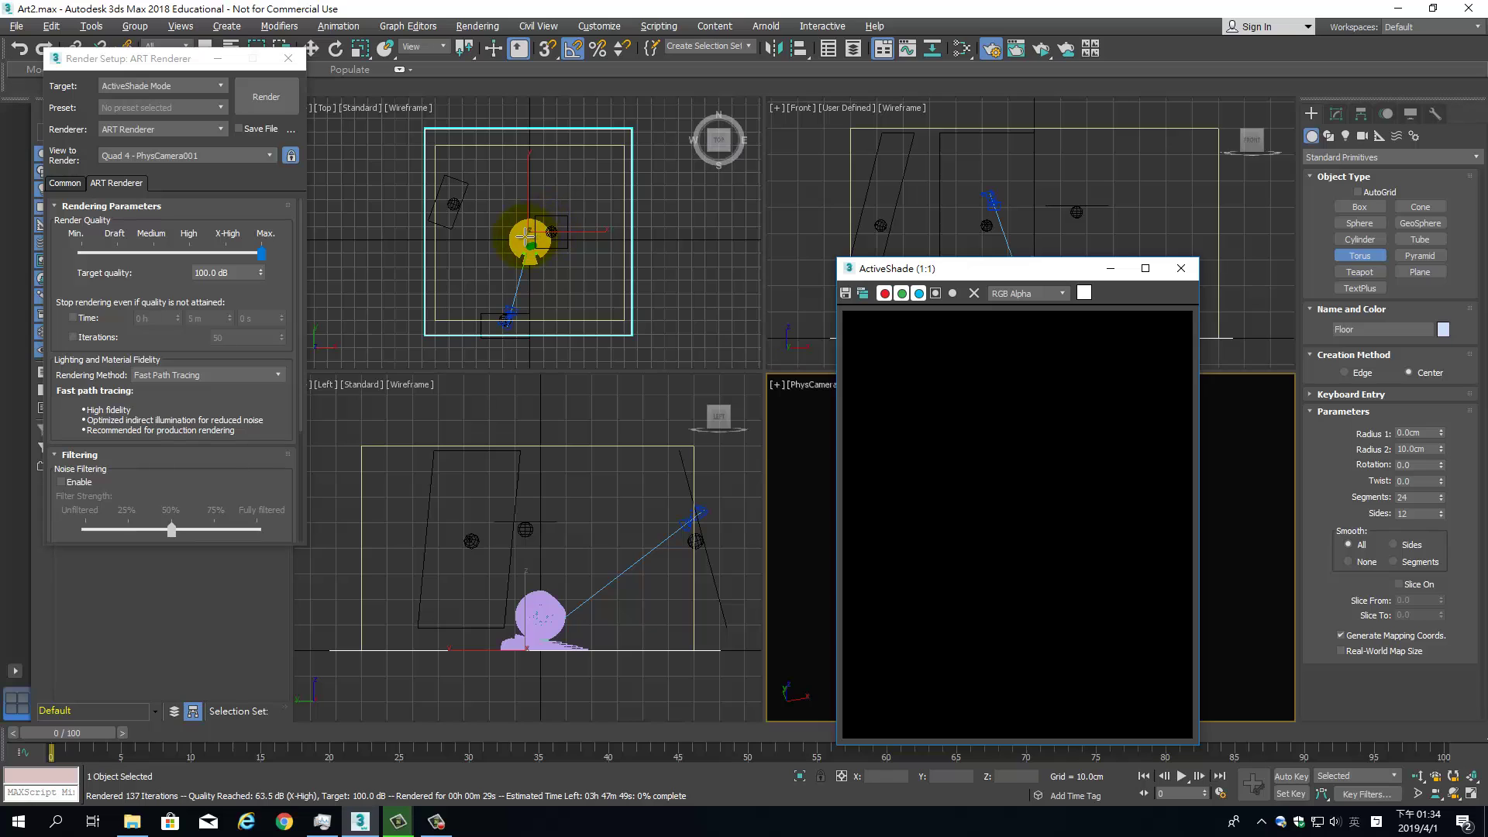
left_click_drag(530, 235, 569, 245)
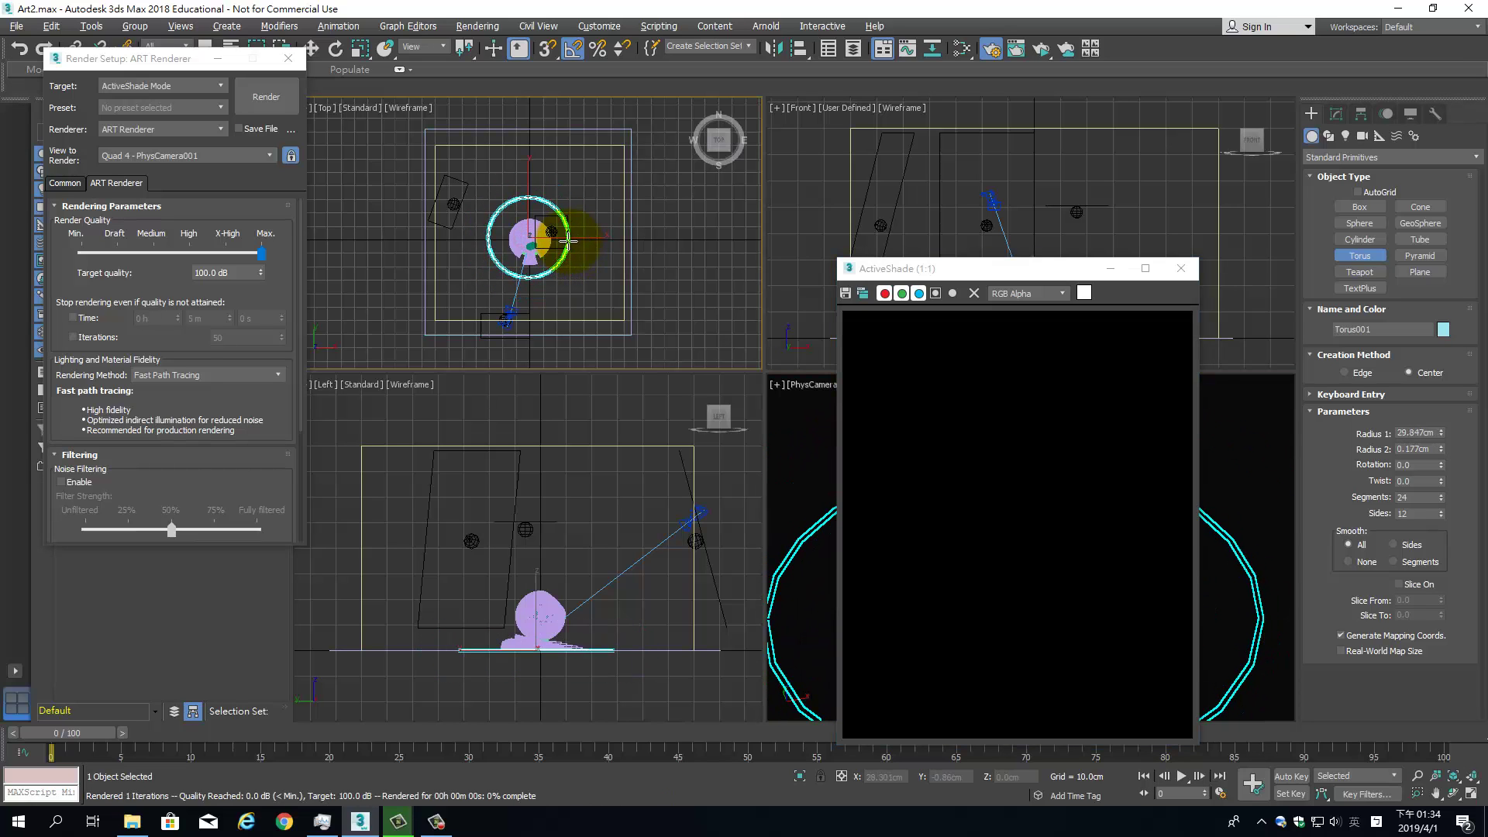
left_click(568, 241)
left_click_drag(1054, 268, 553, 164)
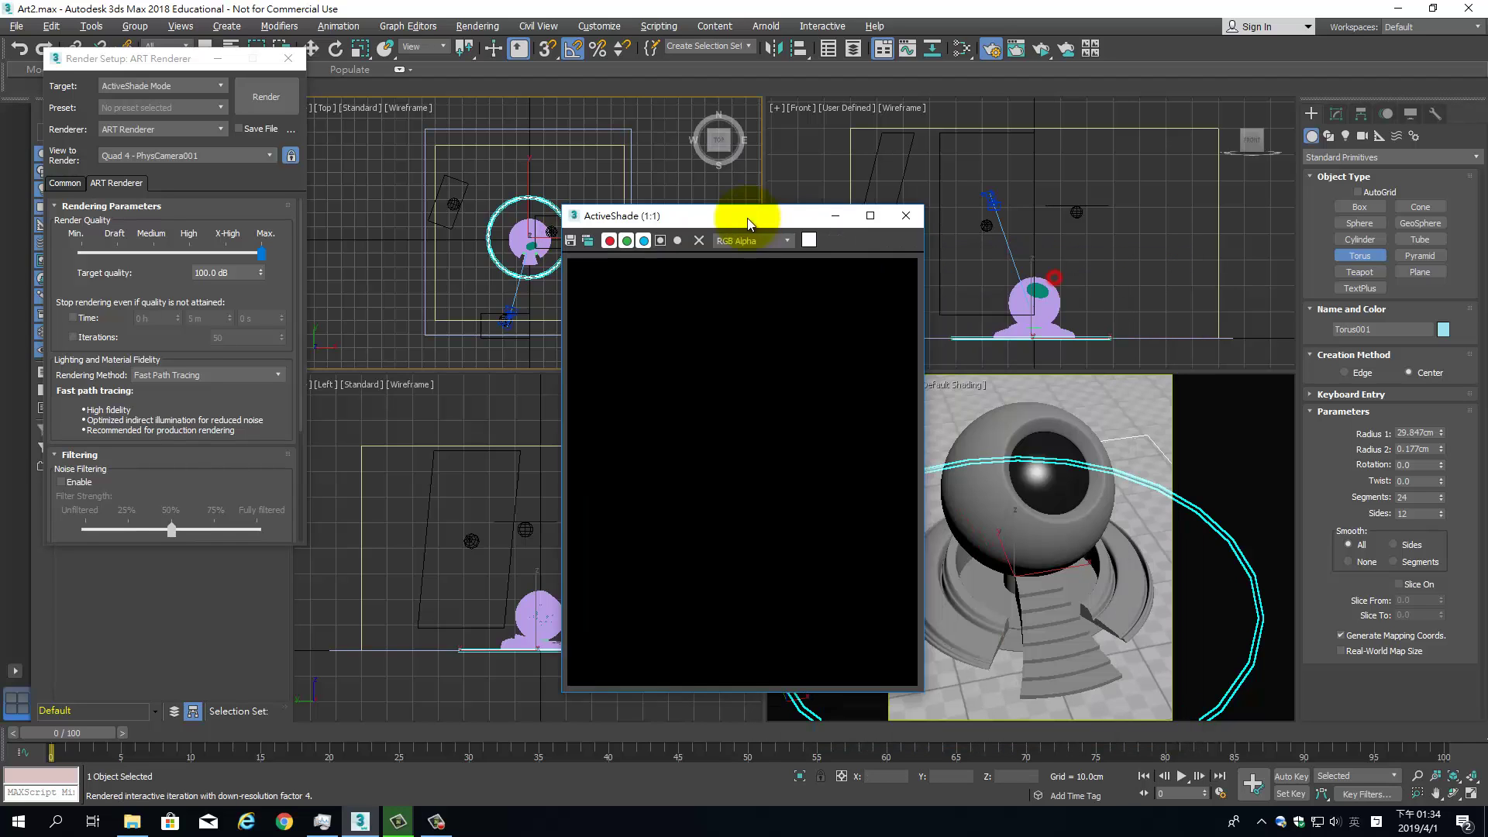
right_click(1061, 254)
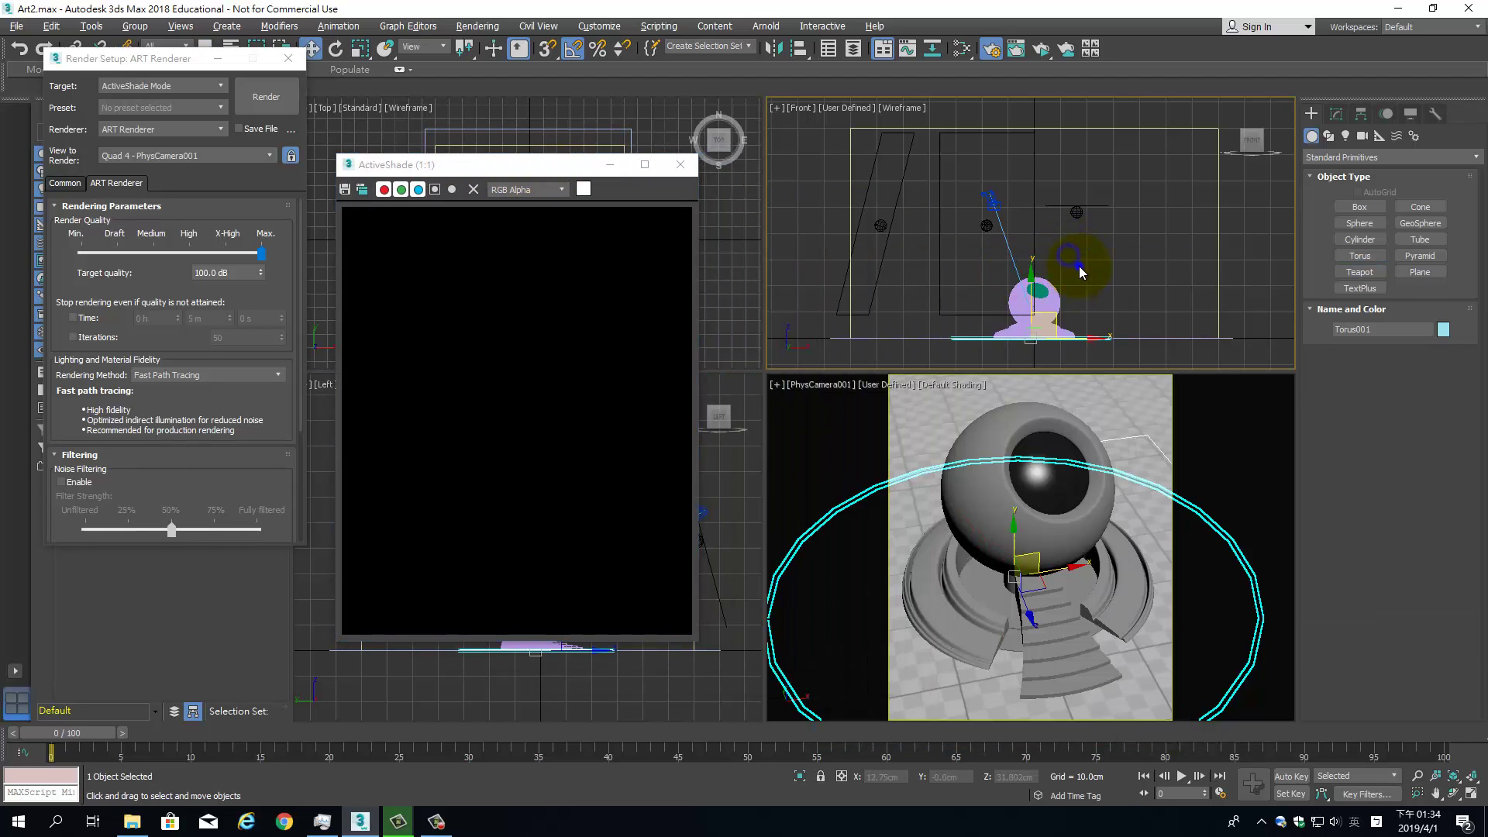
right_click(1078, 267)
left_click(1108, 297)
mouse_move(1030, 272)
left_mouse_down()
mouse_move(1041, 204)
mouse_move(1007, 200)
left_mouse_up()
left_click(1000, 201)
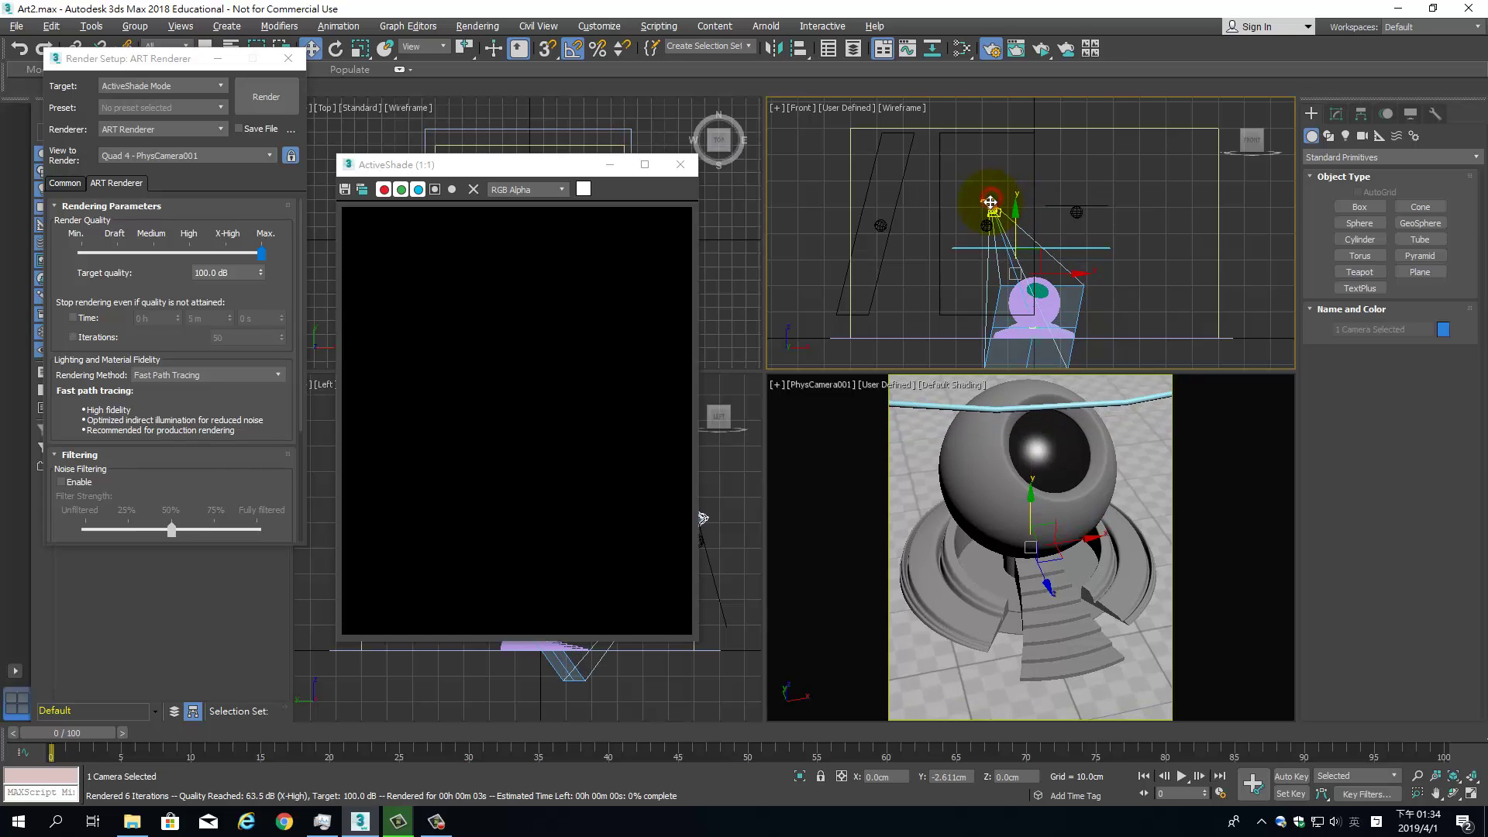
Lower and tilt PhysCamera001 for a lower viewing angle, moving the ActiveShade window aside.
left_click_drag(991, 198, 992, 185)
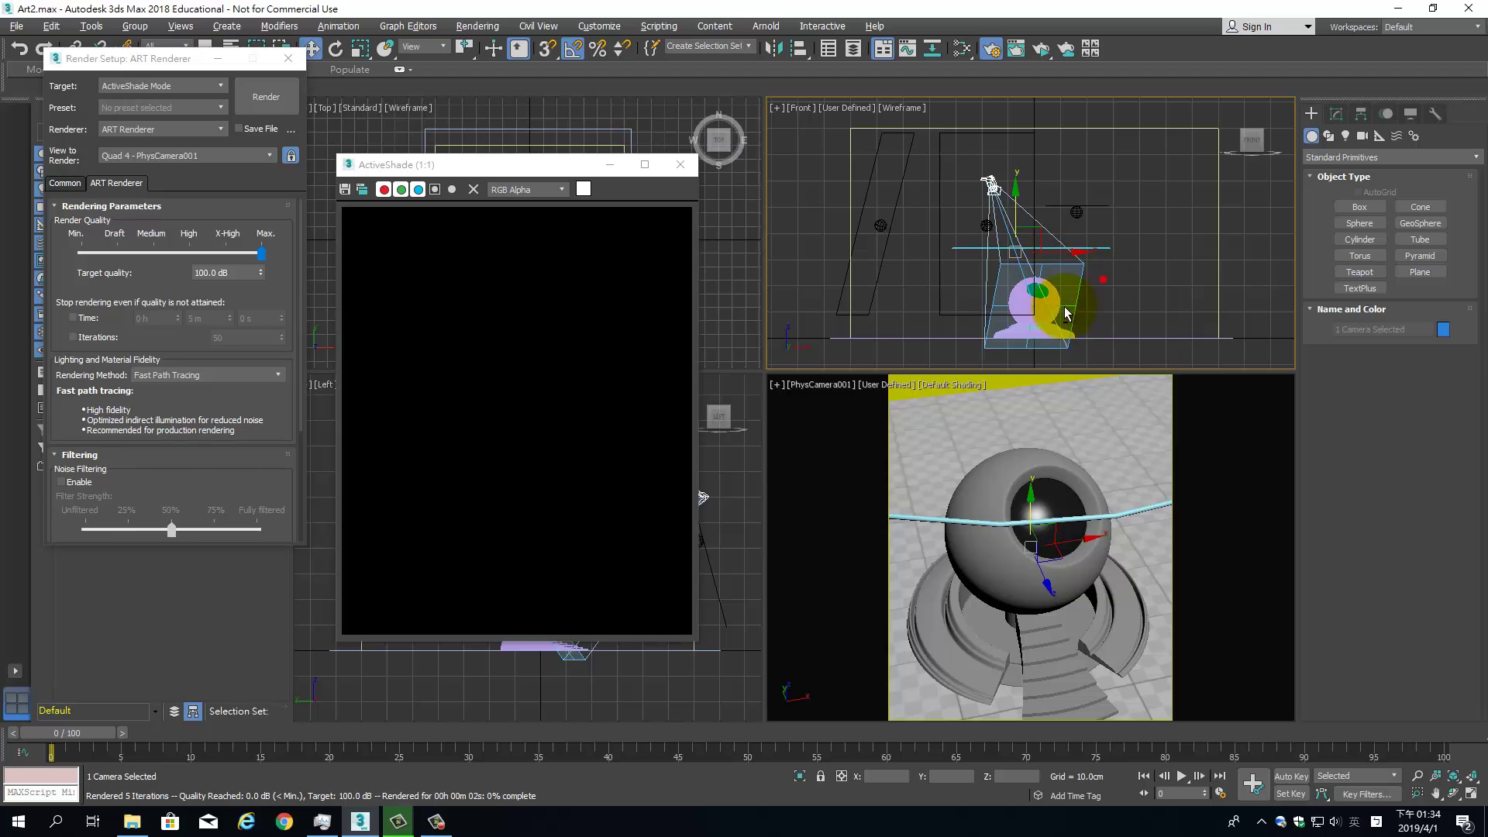
left_click(968, 319)
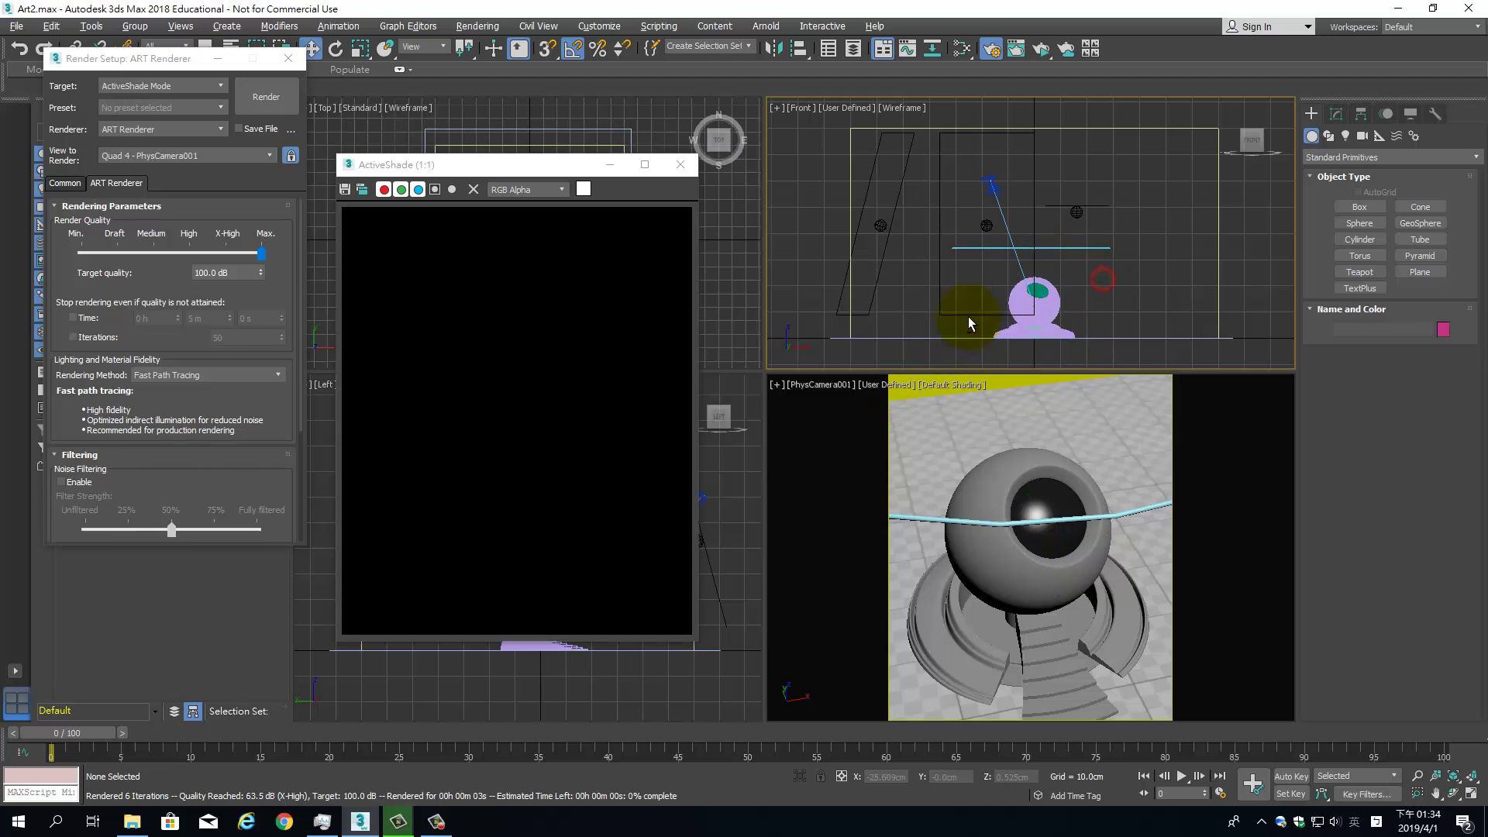
left_click(991, 185)
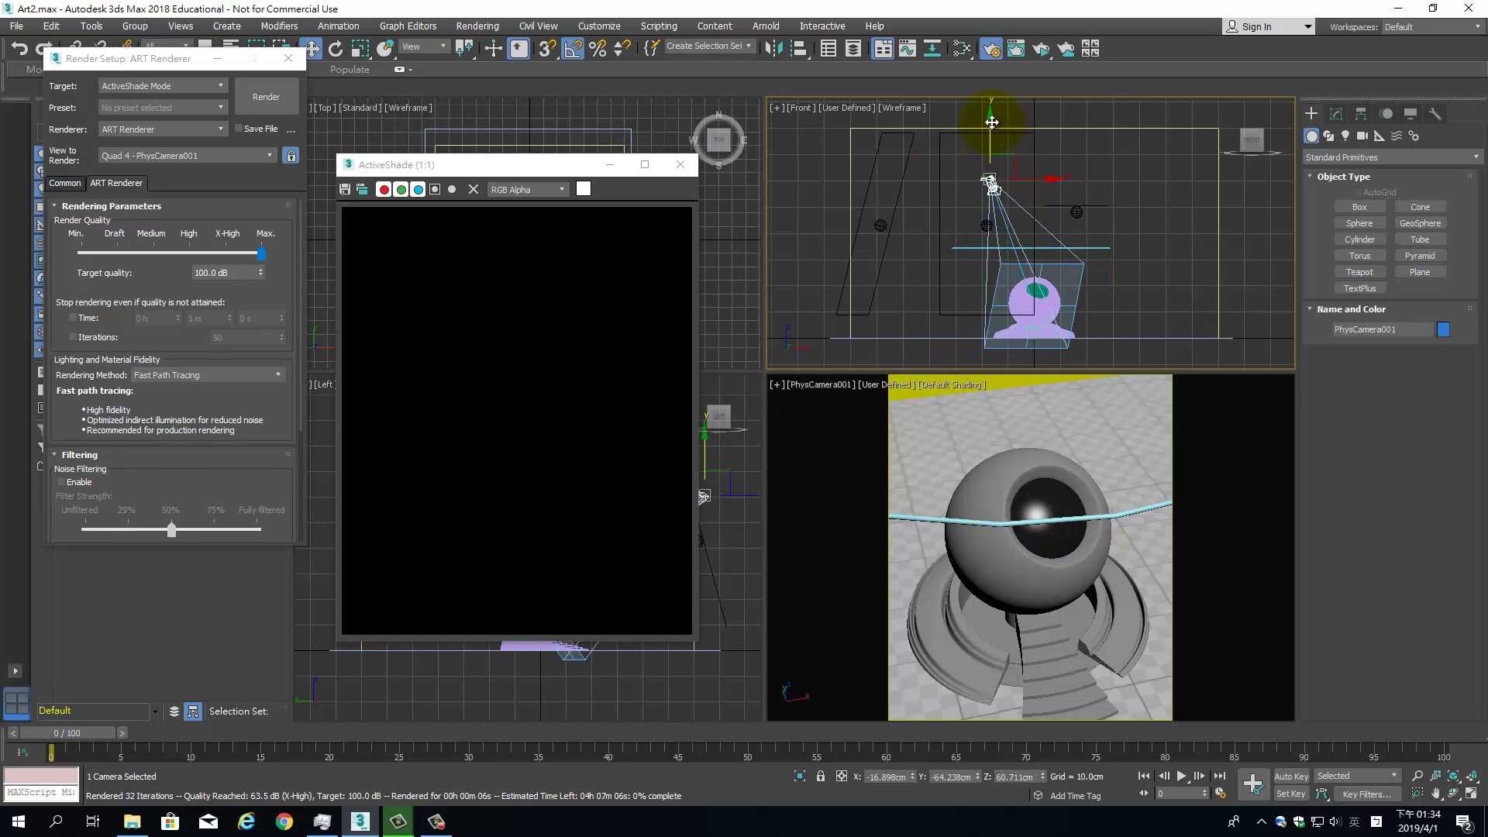
left_click_drag(992, 122, 960, 255)
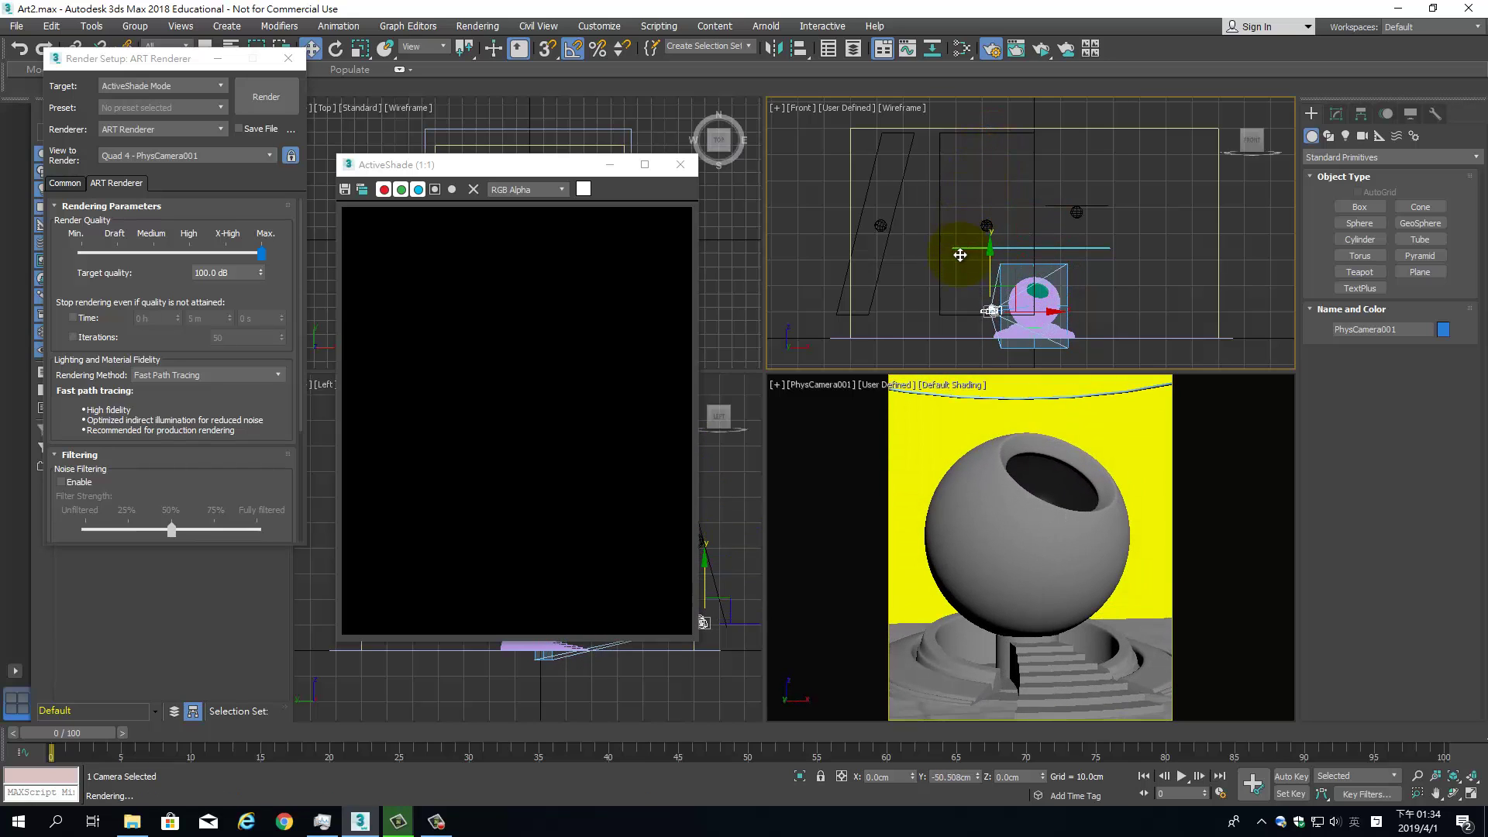
left_click(505, 127)
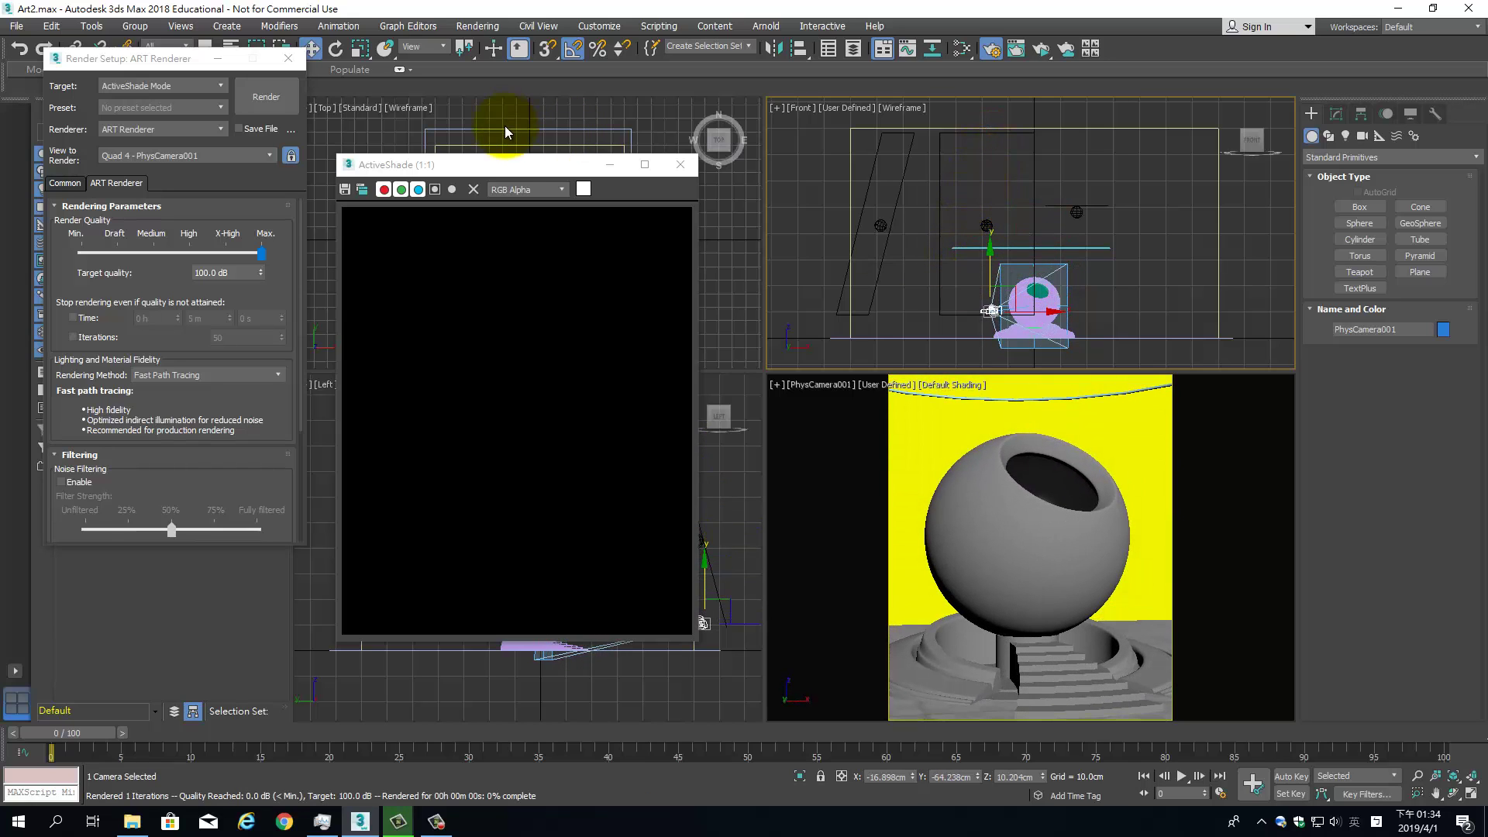
double_click(570, 162)
double_click(662, 9)
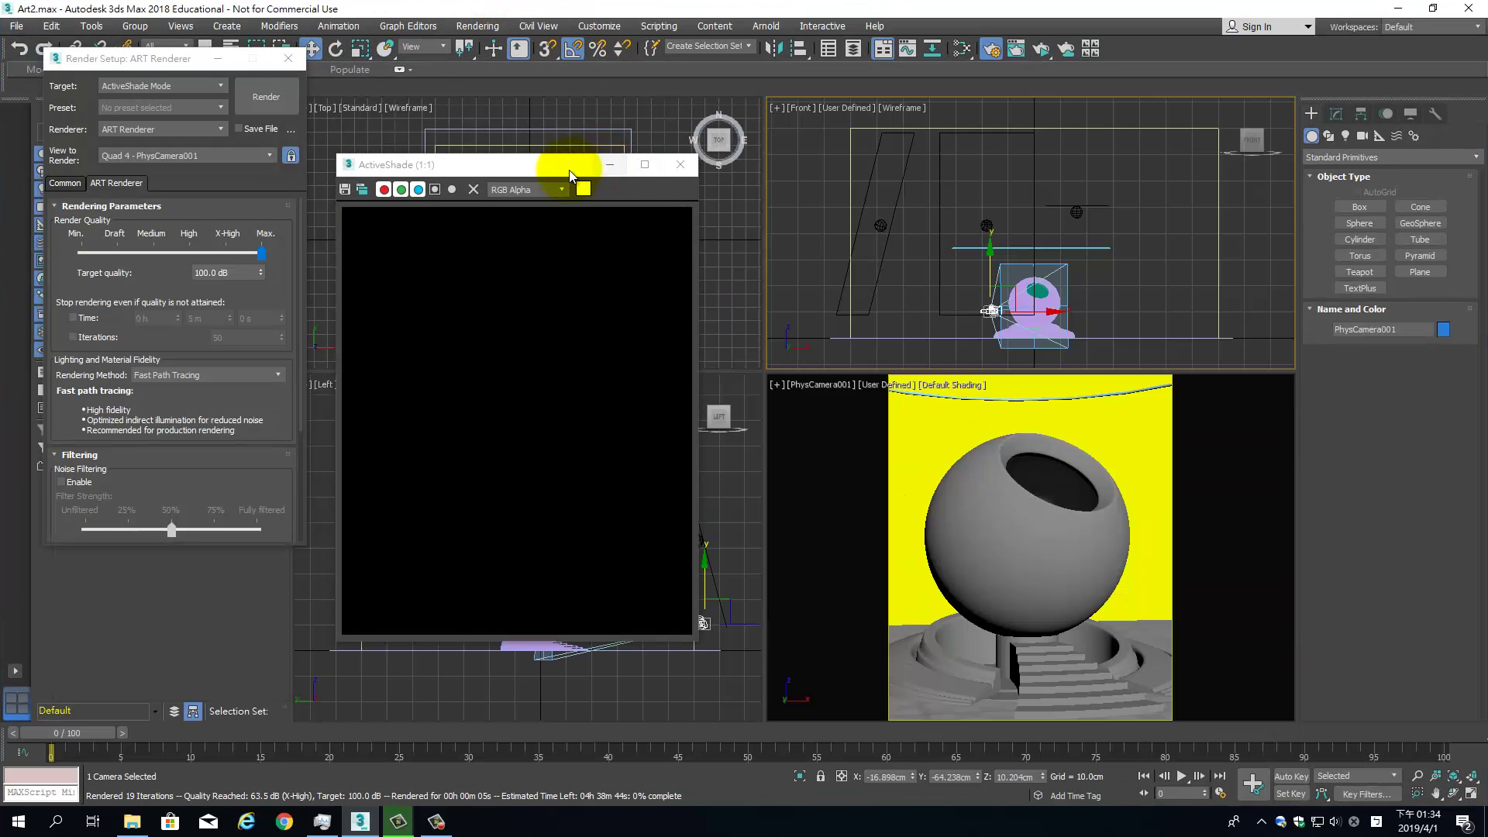
left_click_drag(569, 170, 244, 242)
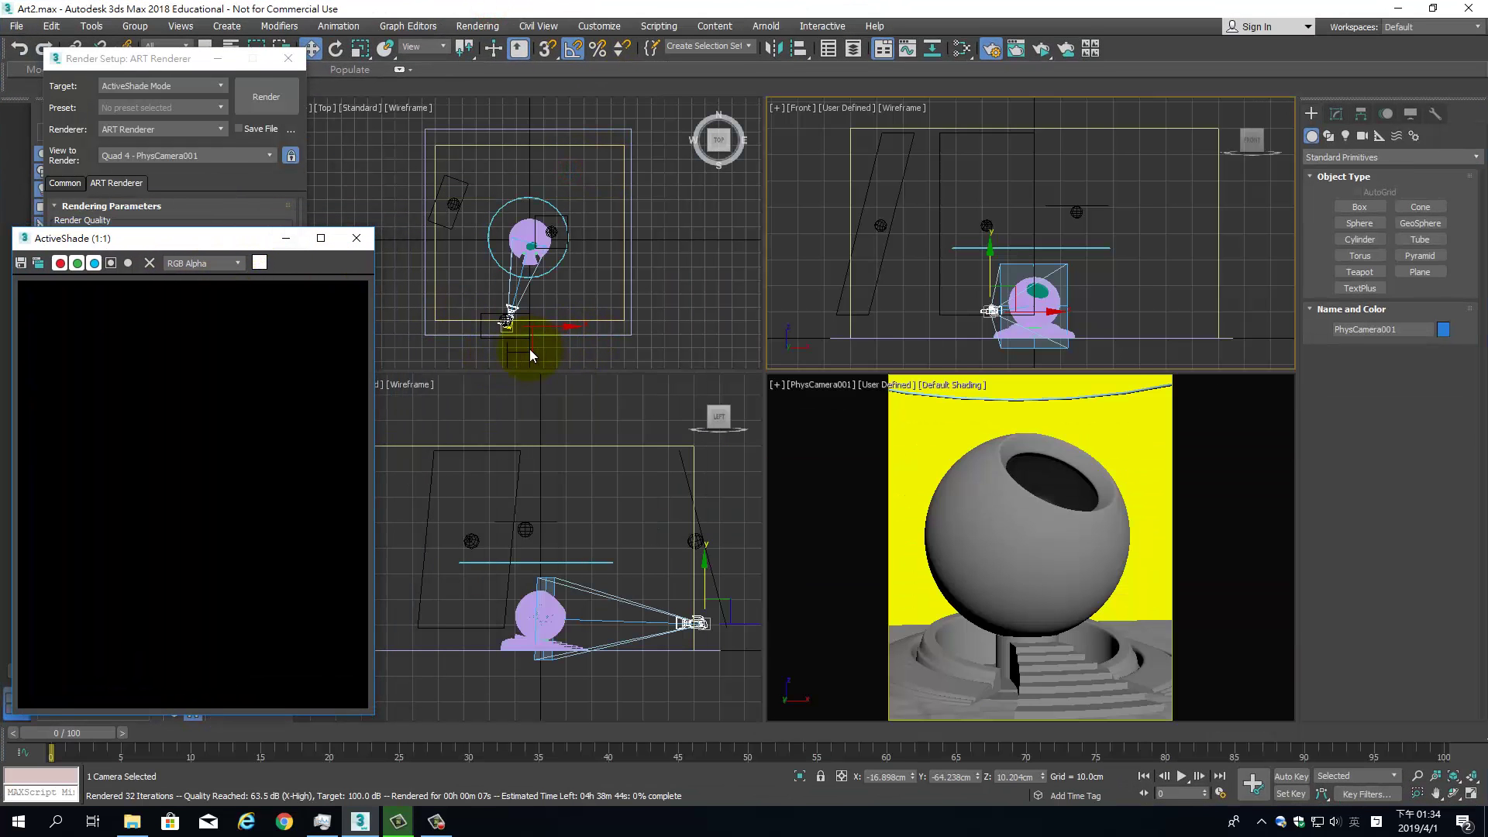
left_click_drag(527, 316, 500, 334)
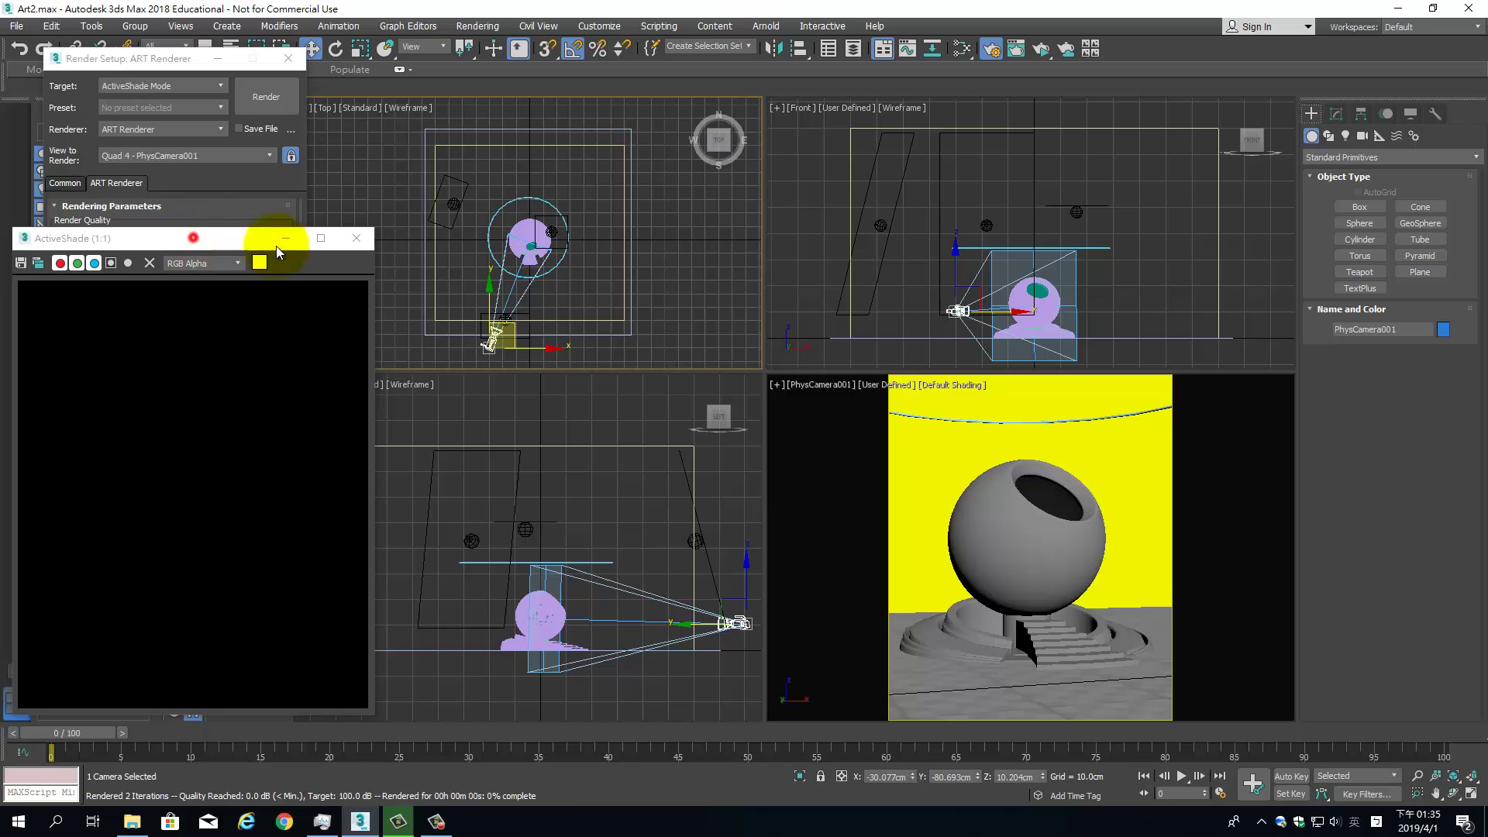
Move the ActiveShade window up to the top centre and select Torus001.
left_click(321, 238)
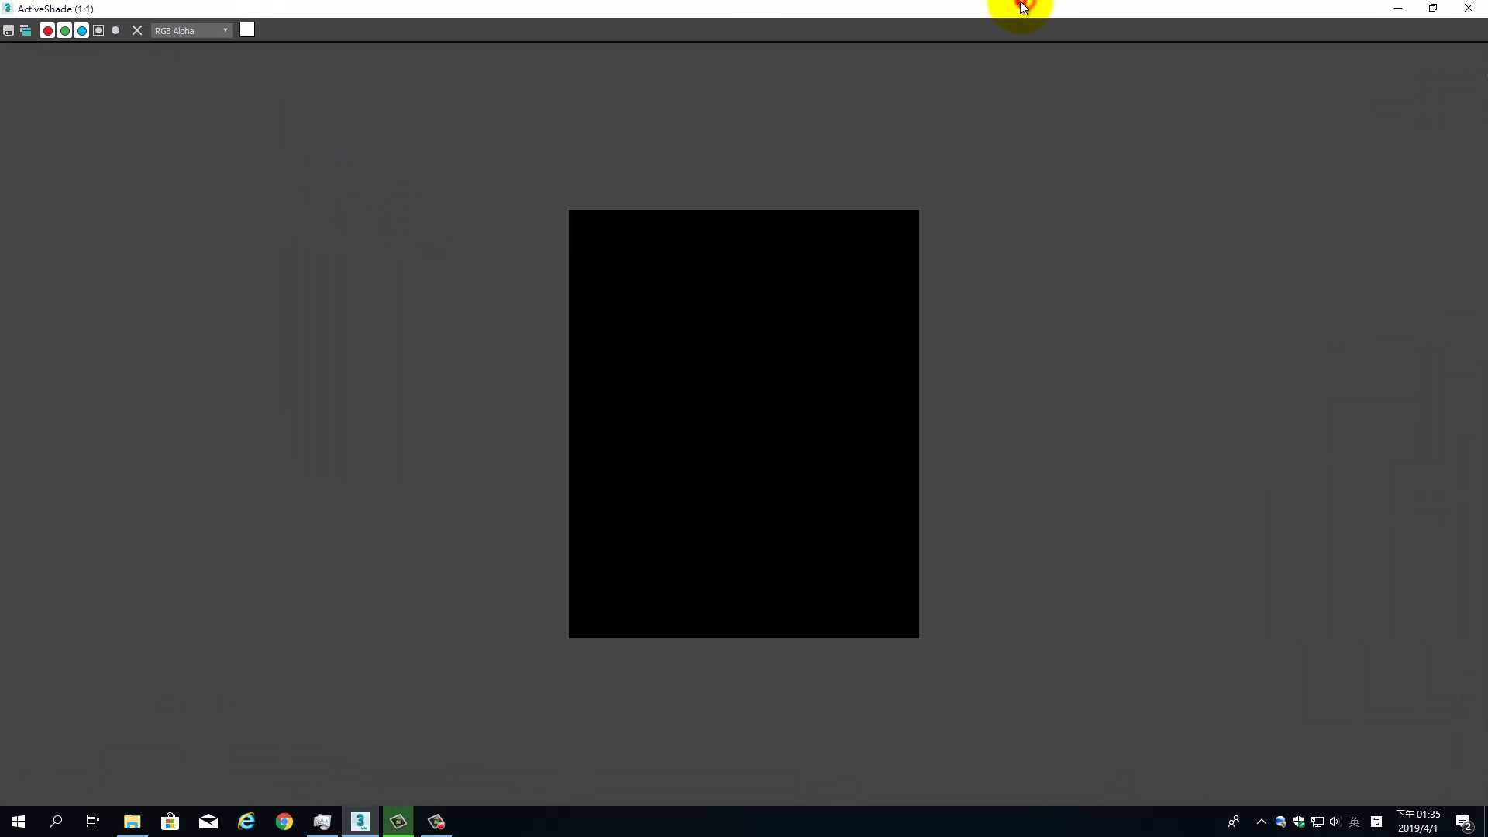
double_click(1020, 9)
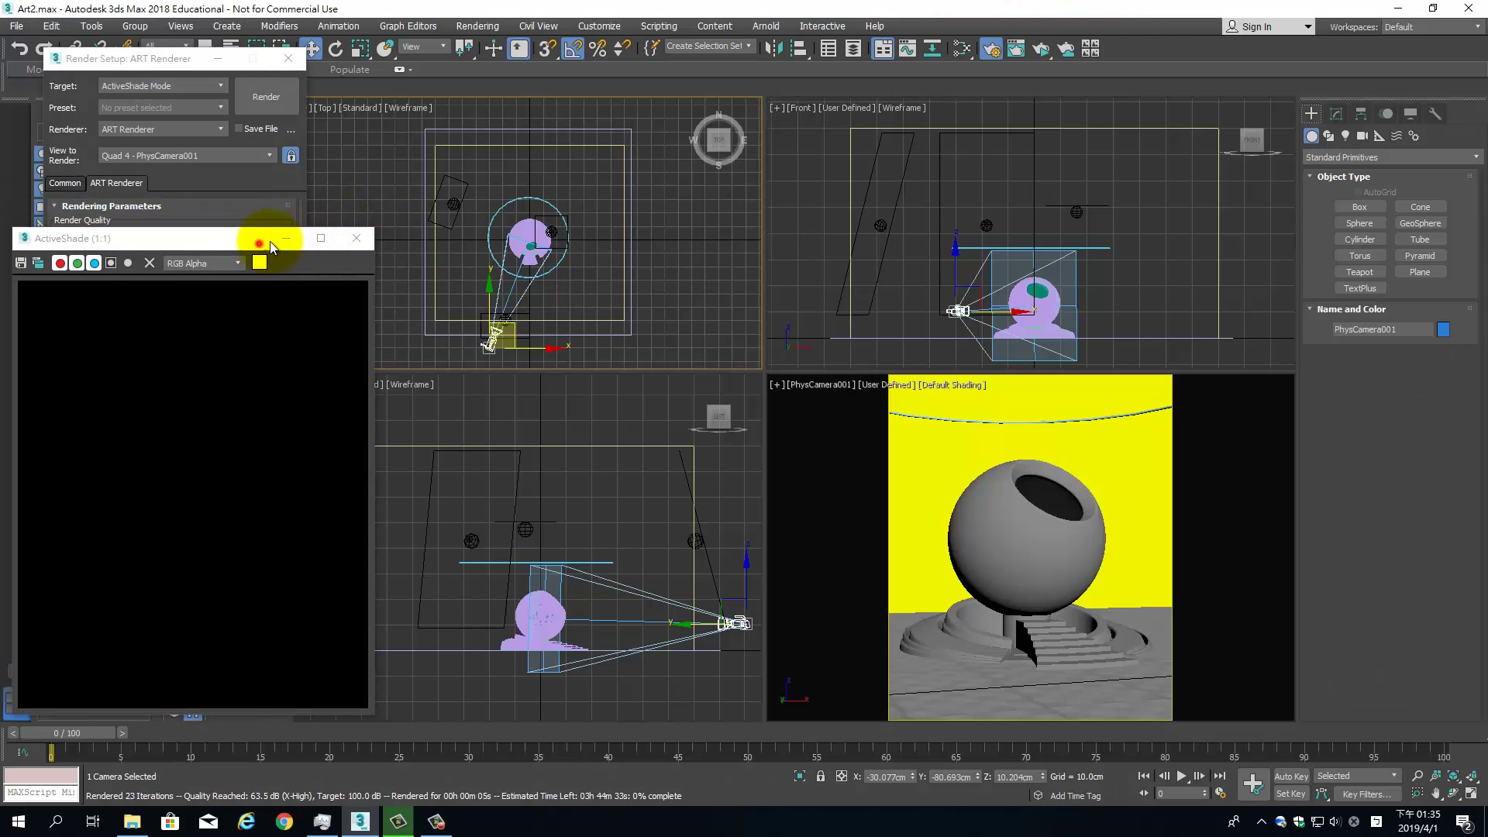
left_click_drag(270, 241, 606, 88)
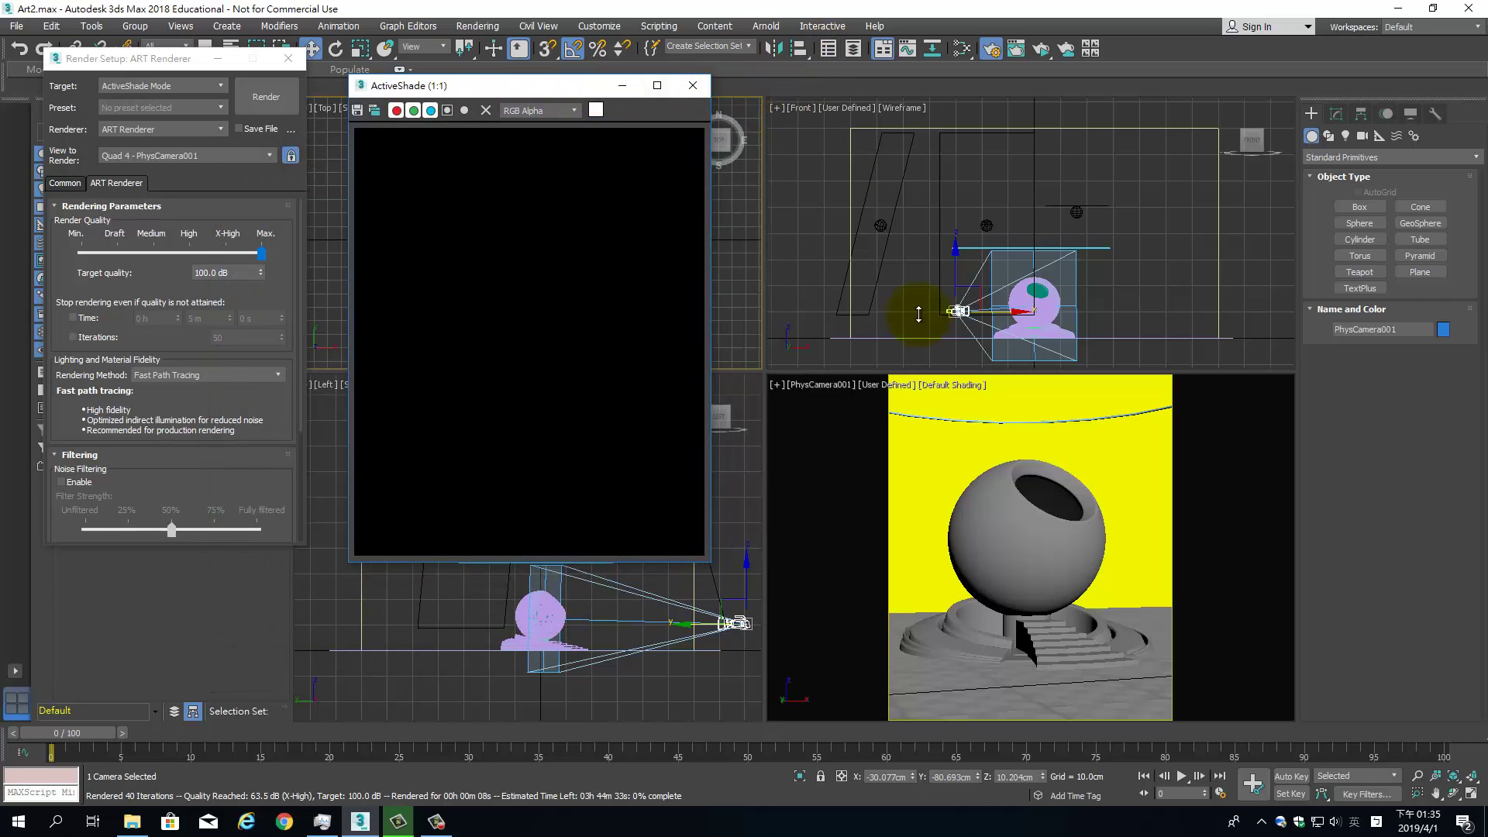
left_click(1098, 249)
Set Torus001's Radius 2 to 1.667cm in the Modify panel.
left_click(1334, 115)
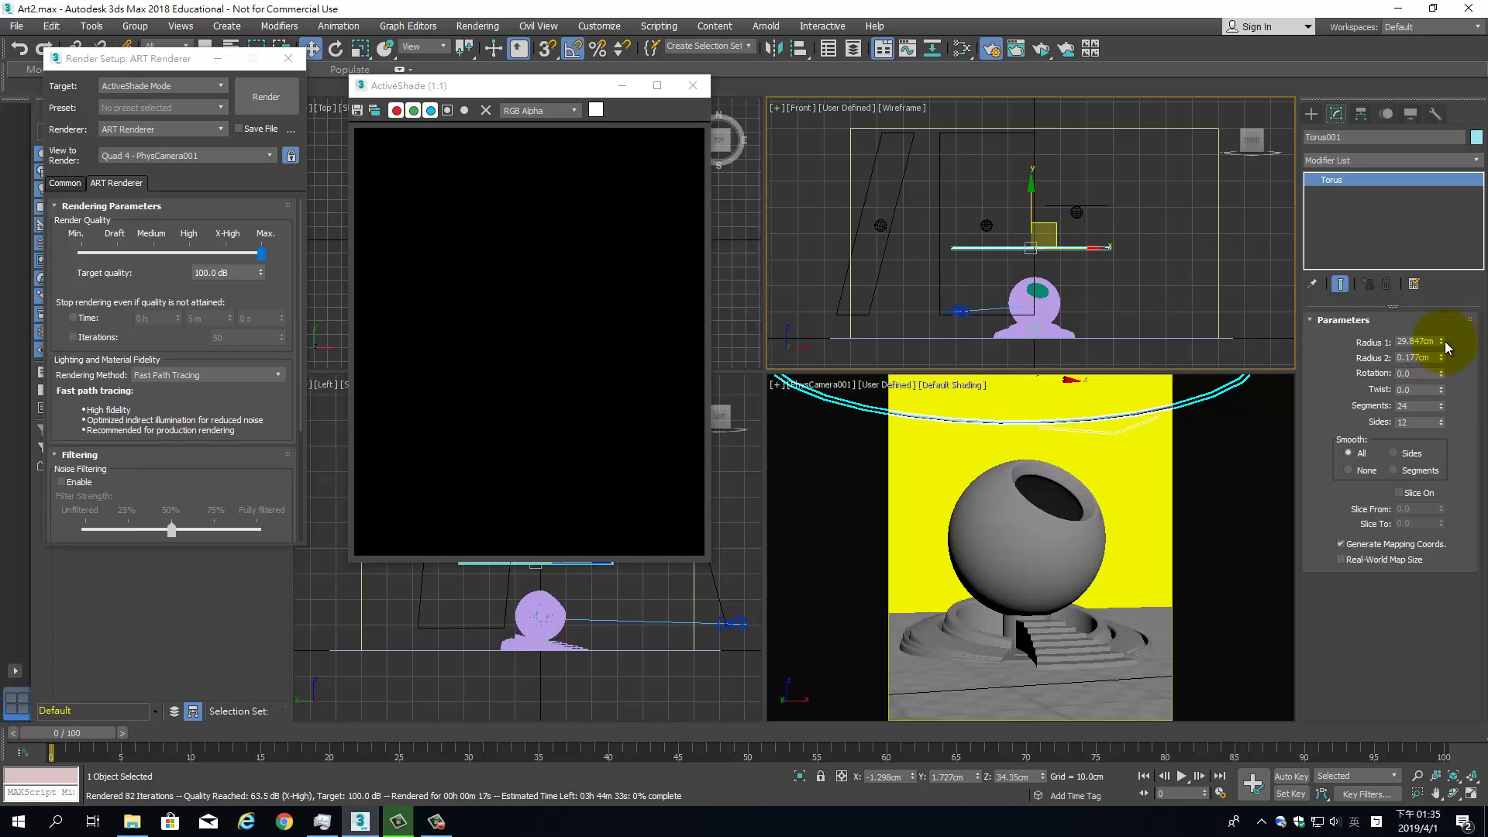
left_click_drag(1441, 356, 1457, 245)
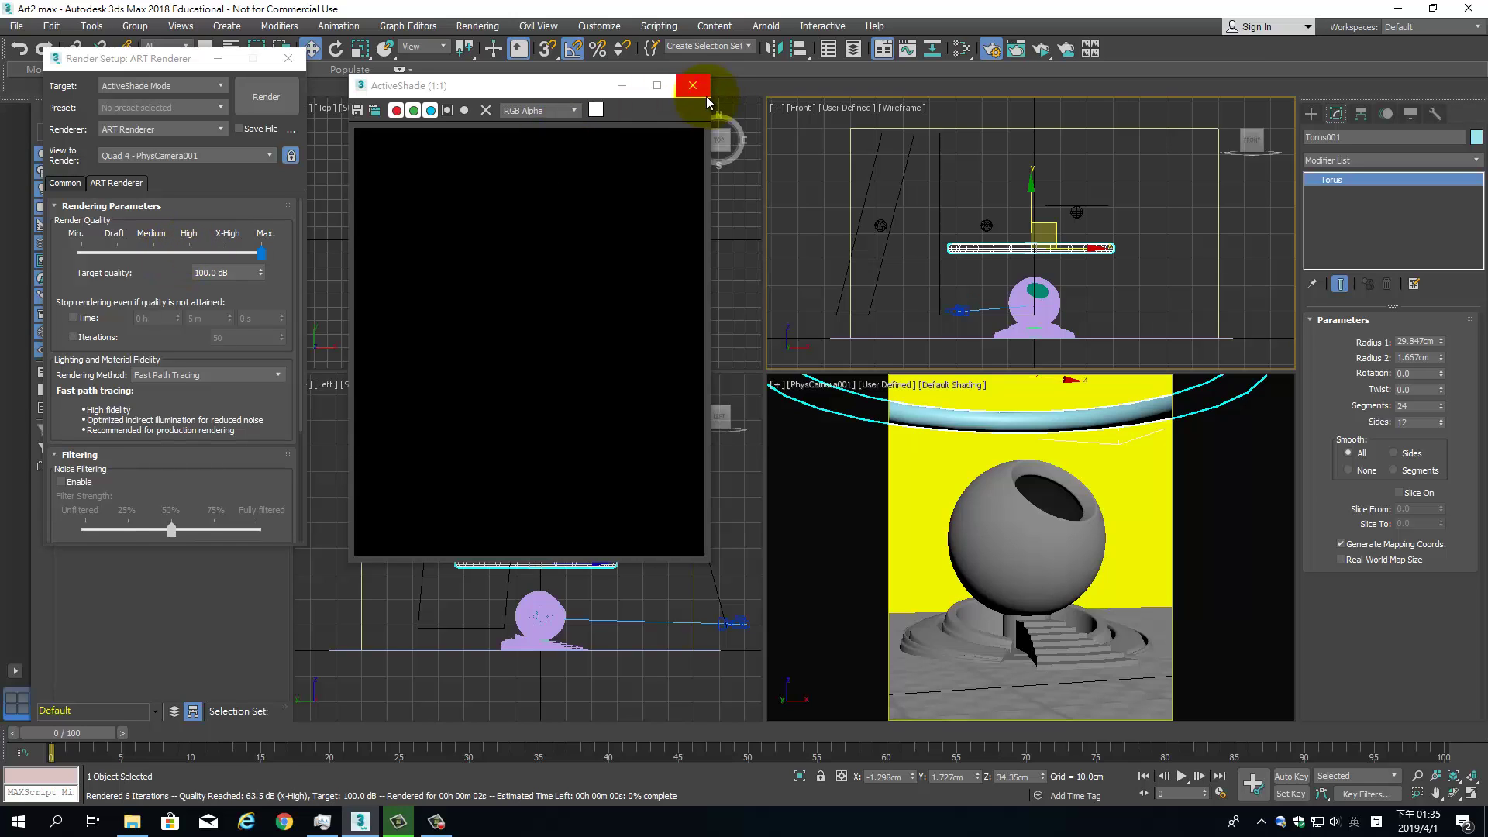
Create Physical Material #92 in the Slate Material Editor and assign it to the torus.
key("m")
middle_click_drag(539, 493, 569, 331)
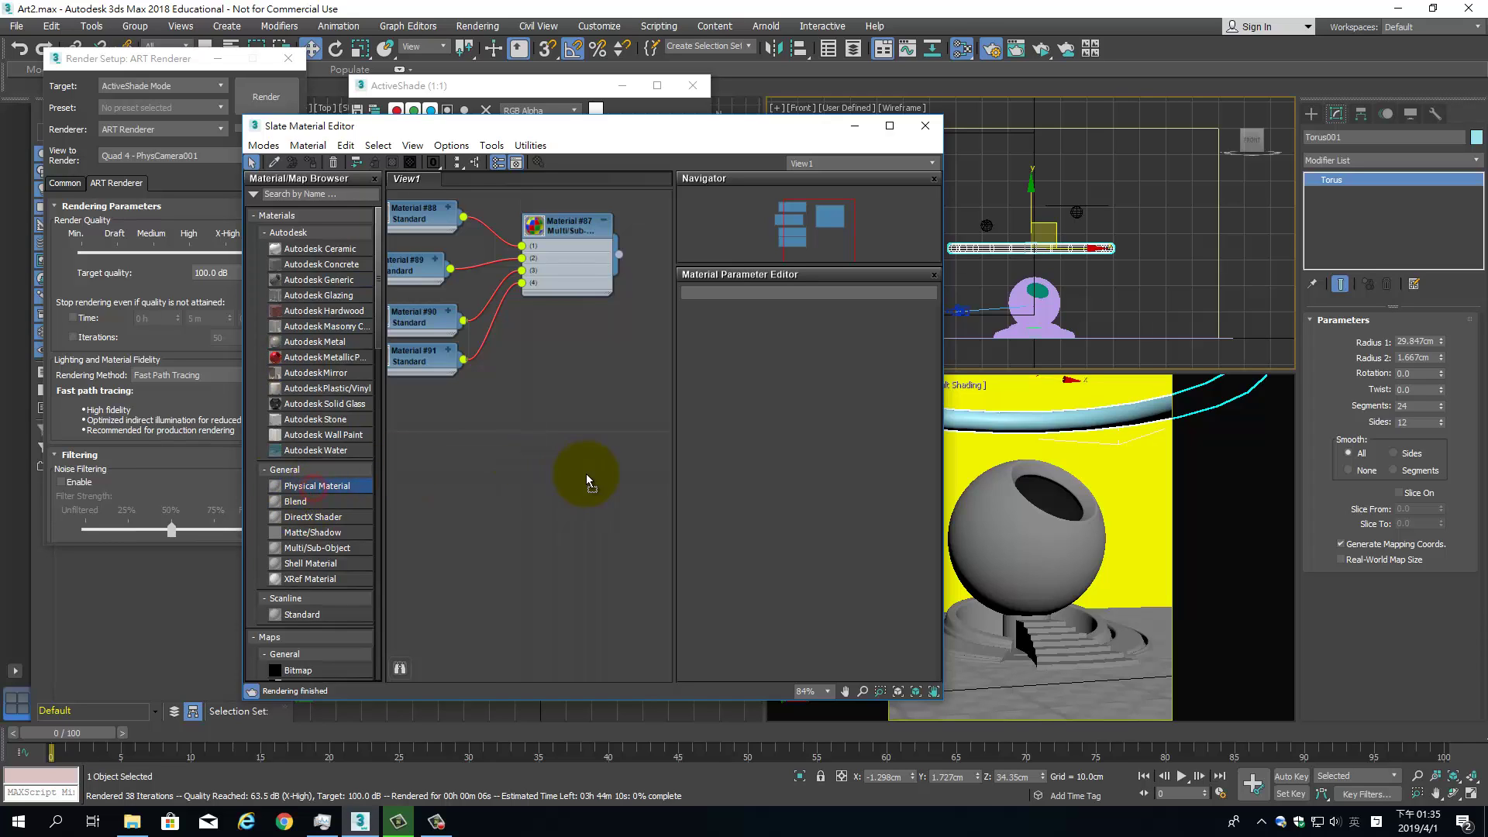
left_click_drag(587, 478, 588, 474)
middle_click_drag(601, 639, 592, 534)
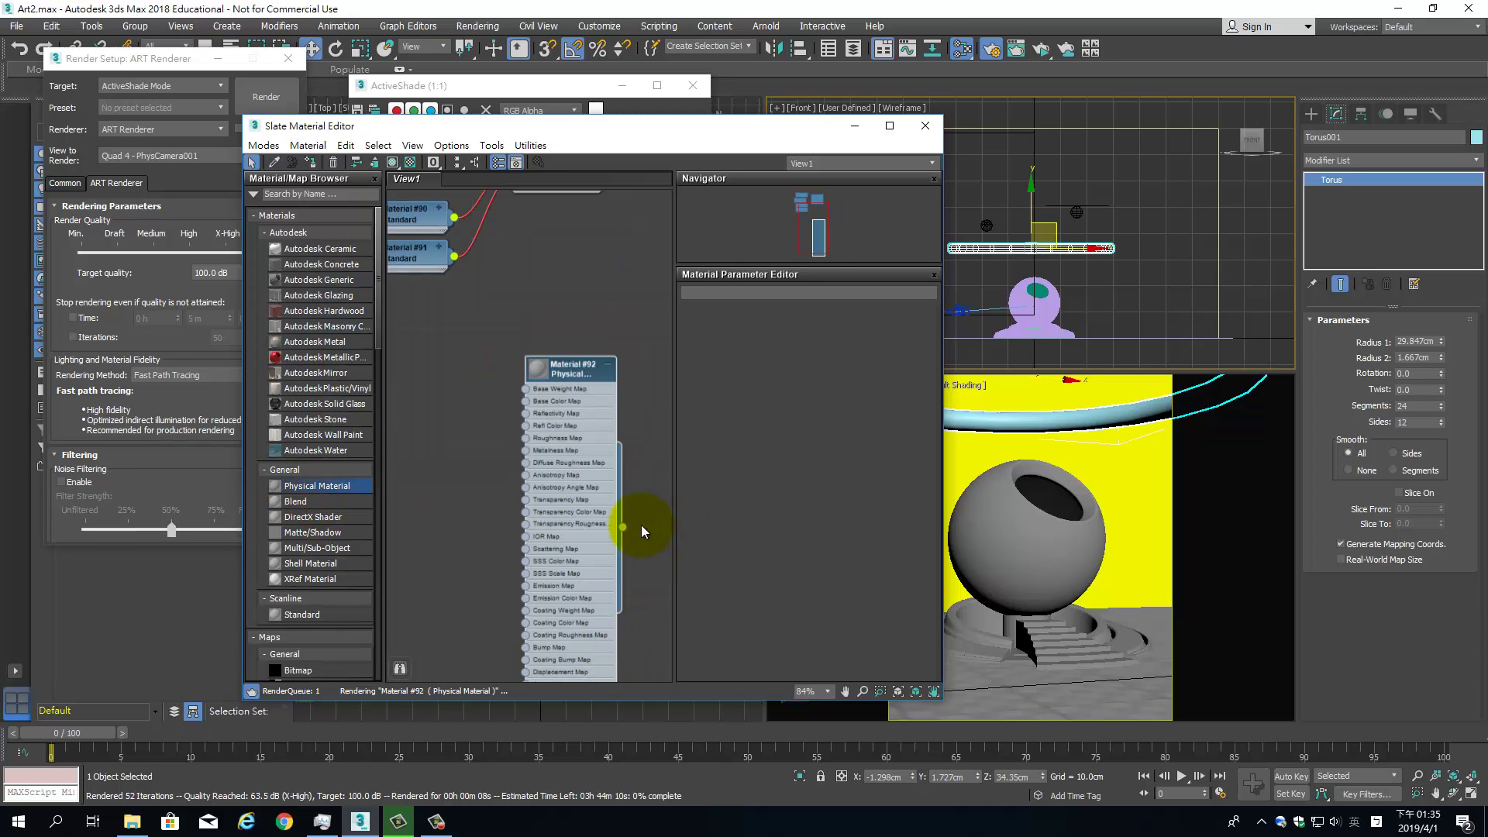
mouse_move(621, 527)
left_mouse_down()
mouse_move(1060, 440)
mouse_move(1074, 422)
left_mouse_up()
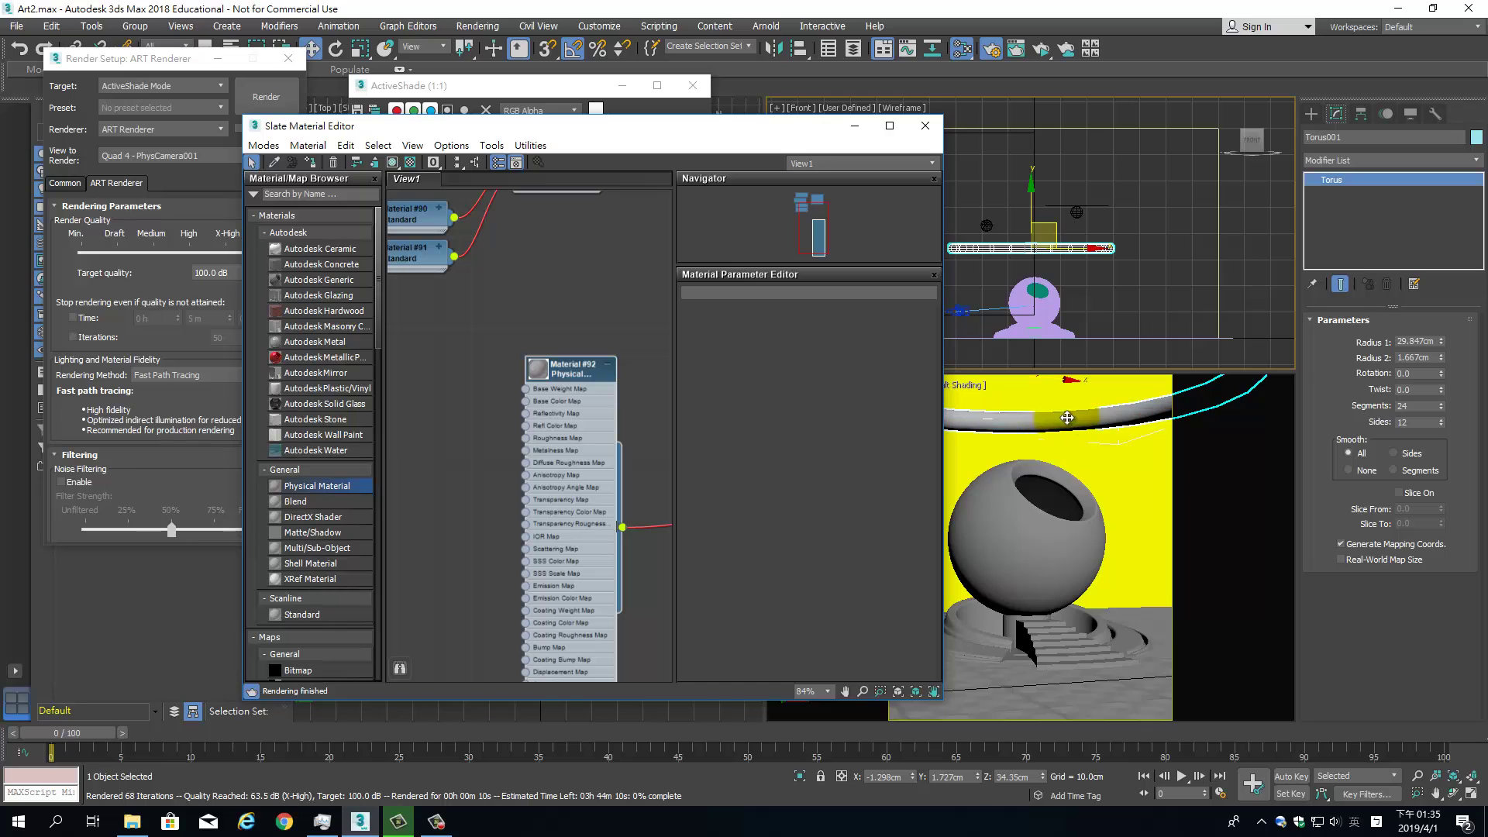
double_click(555, 370)
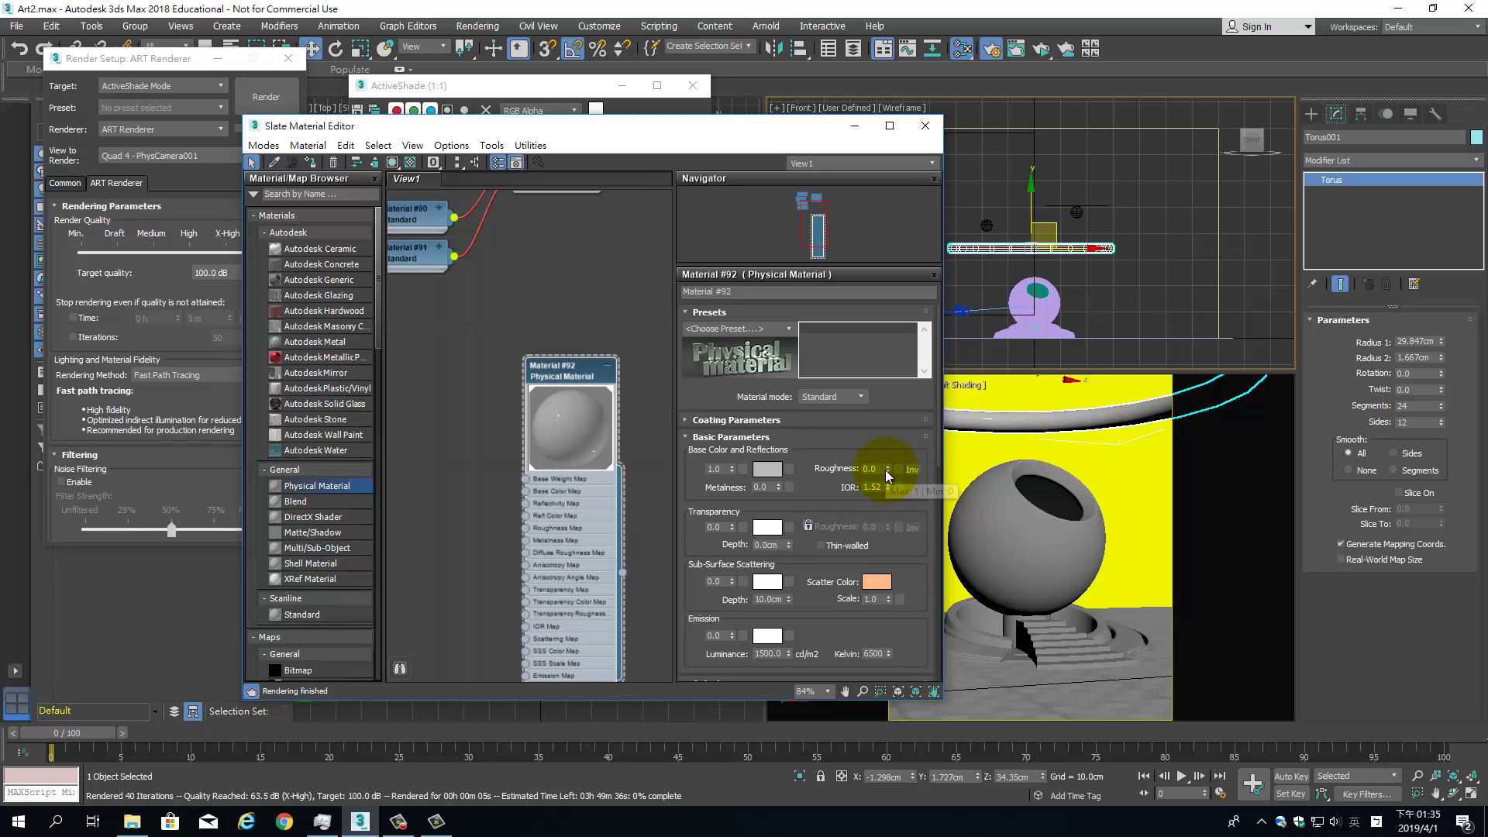
Set Material #92 roughness 1.0, base colour weight 0 and emission weight 1.
left_click_drag(888, 475, 857, 123)
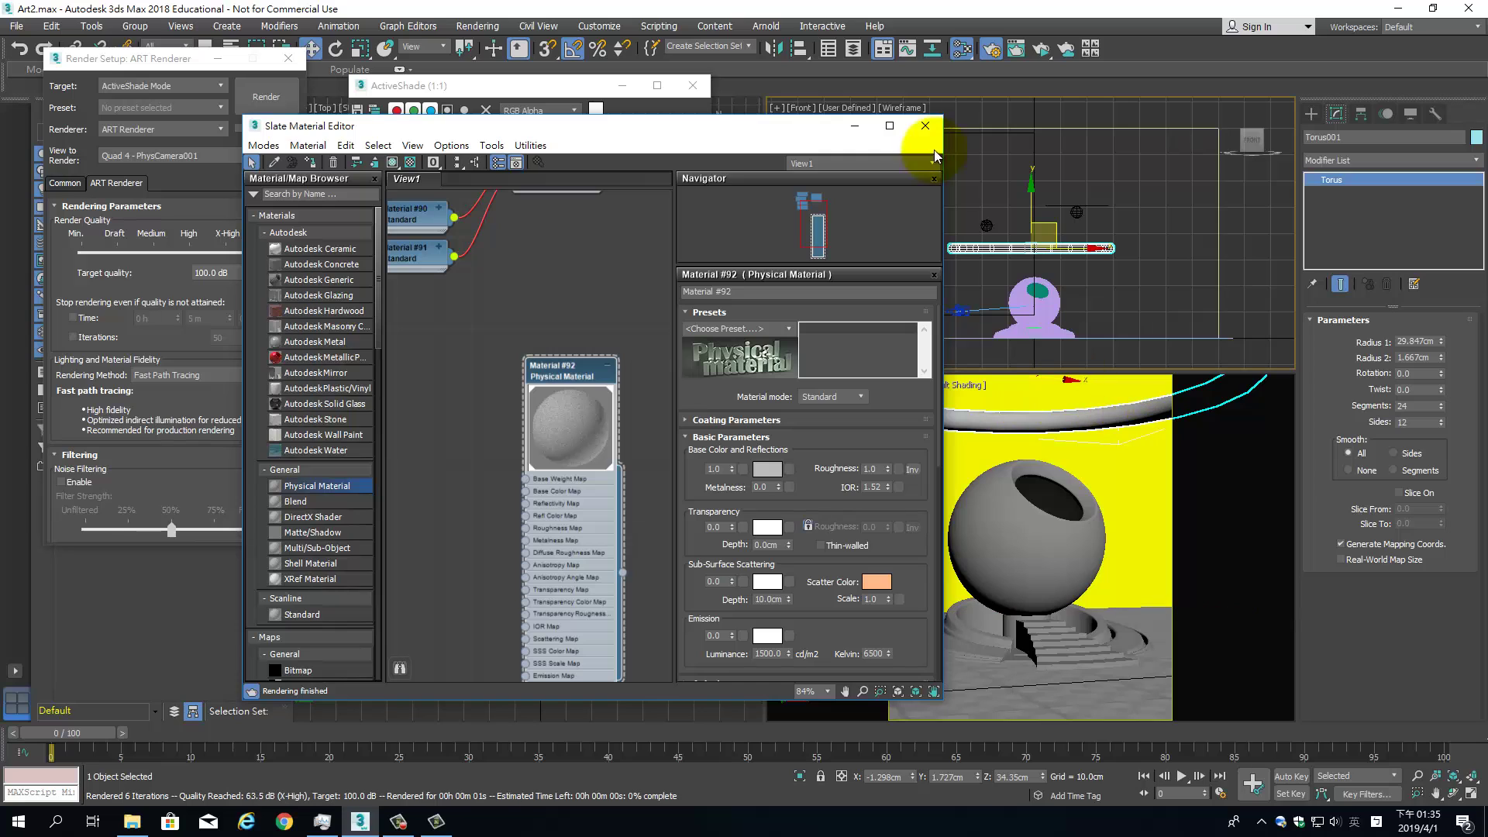
left_click_drag(794, 125, 678, 49)
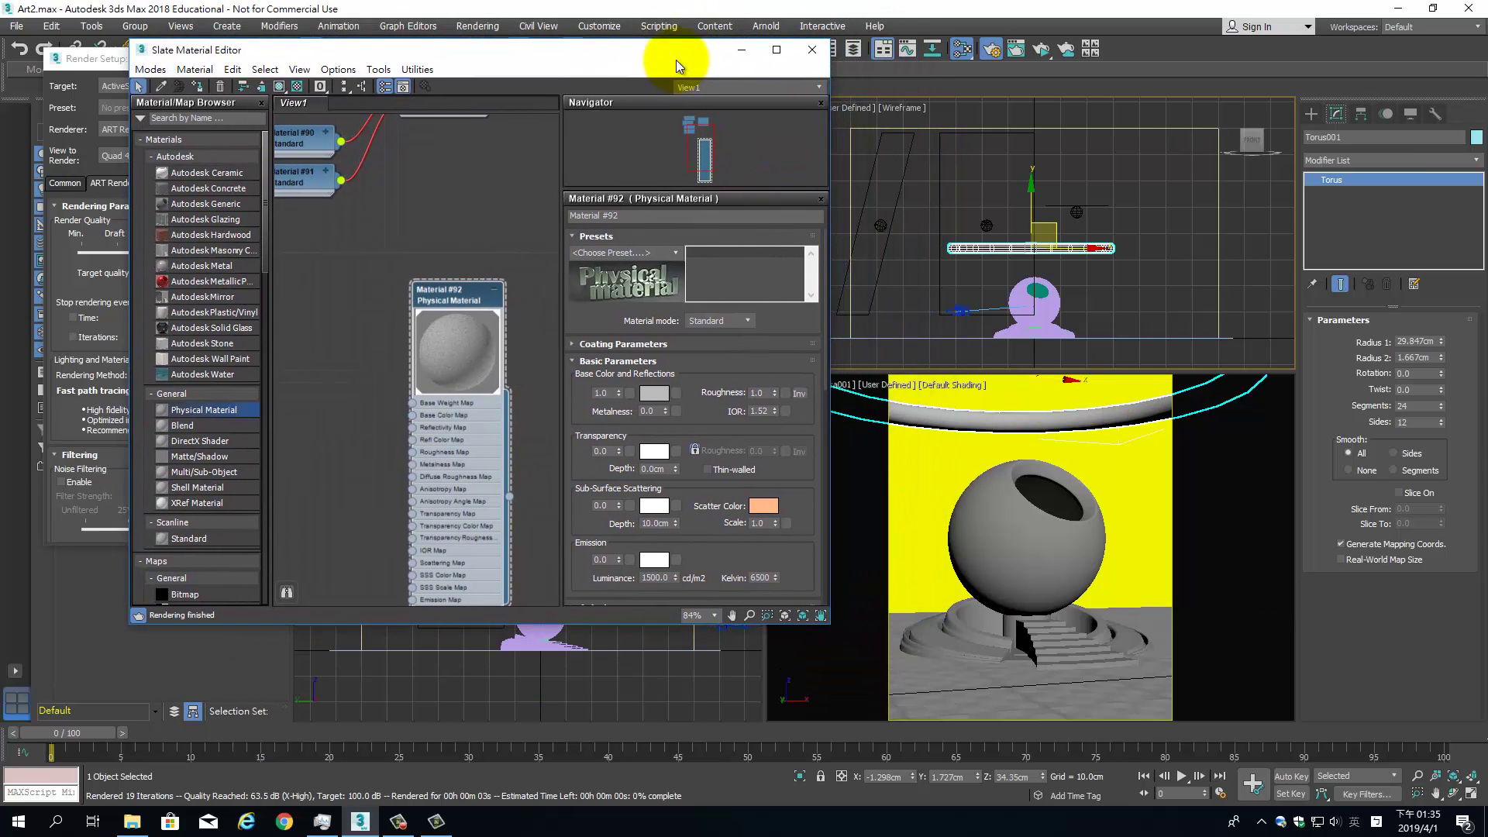
left_click(616, 562)
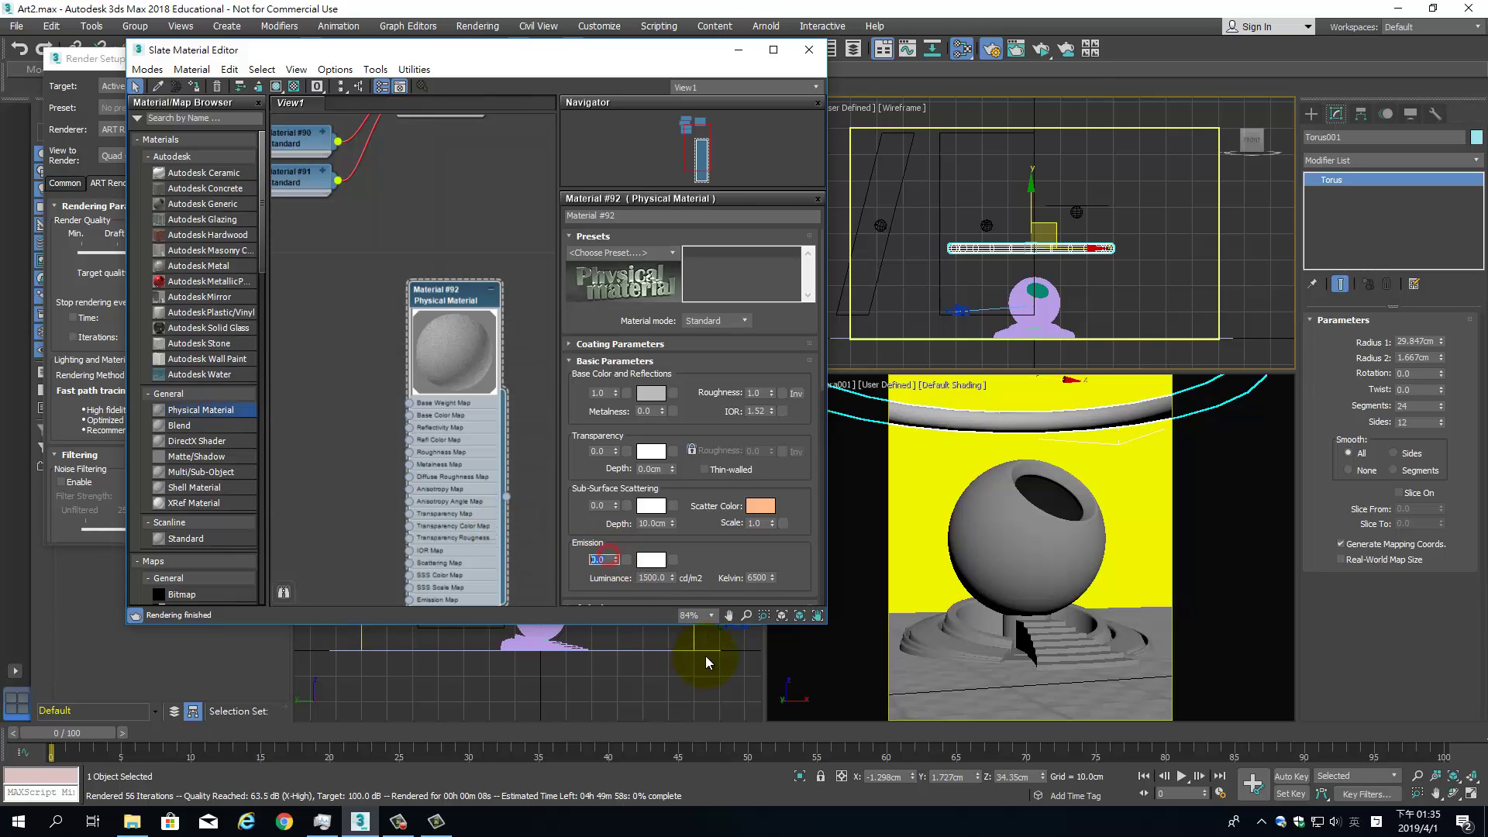
left_click(600, 392)
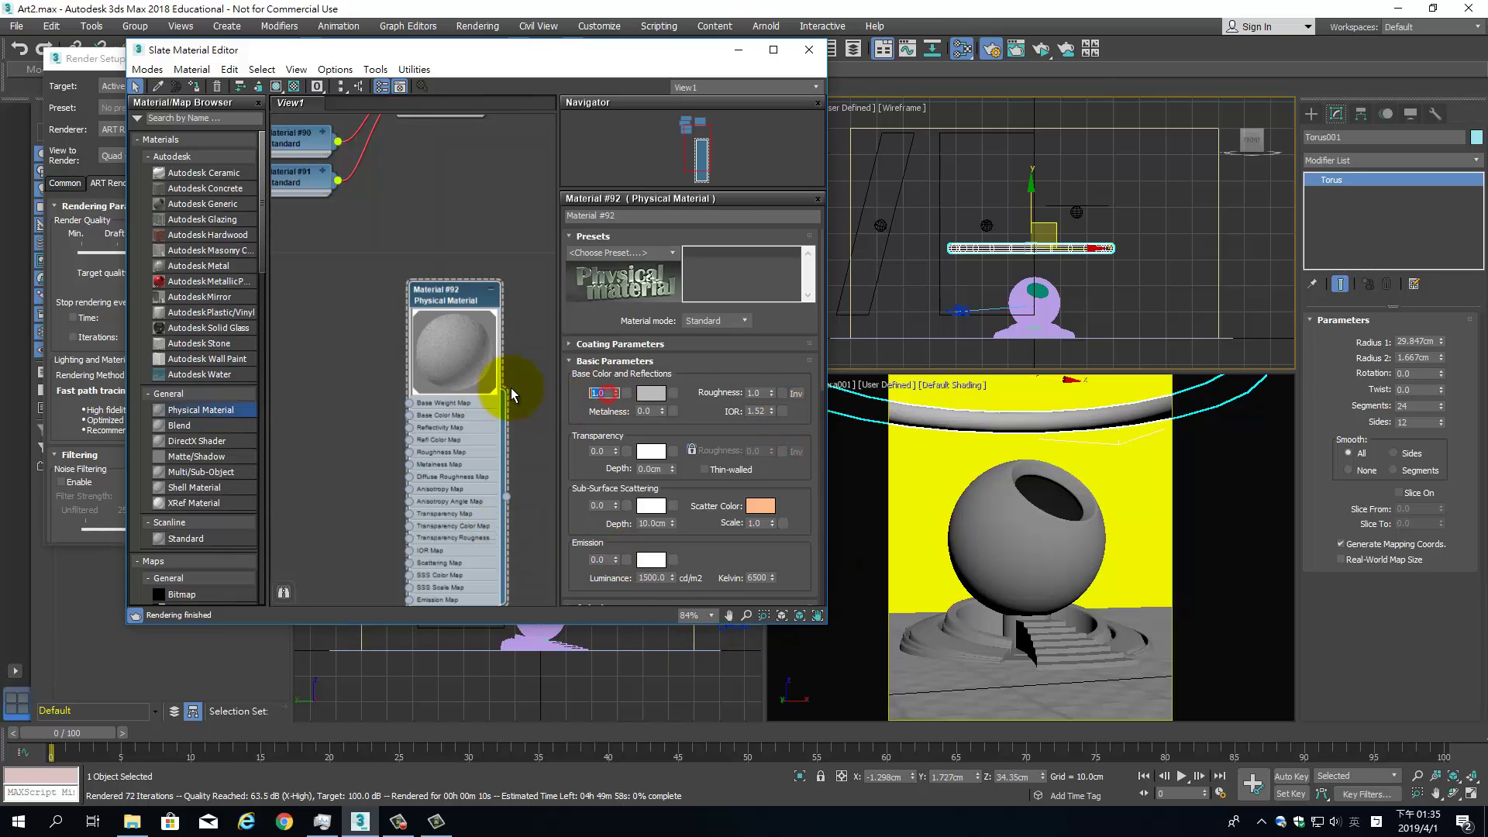
type("0")
key("Return")
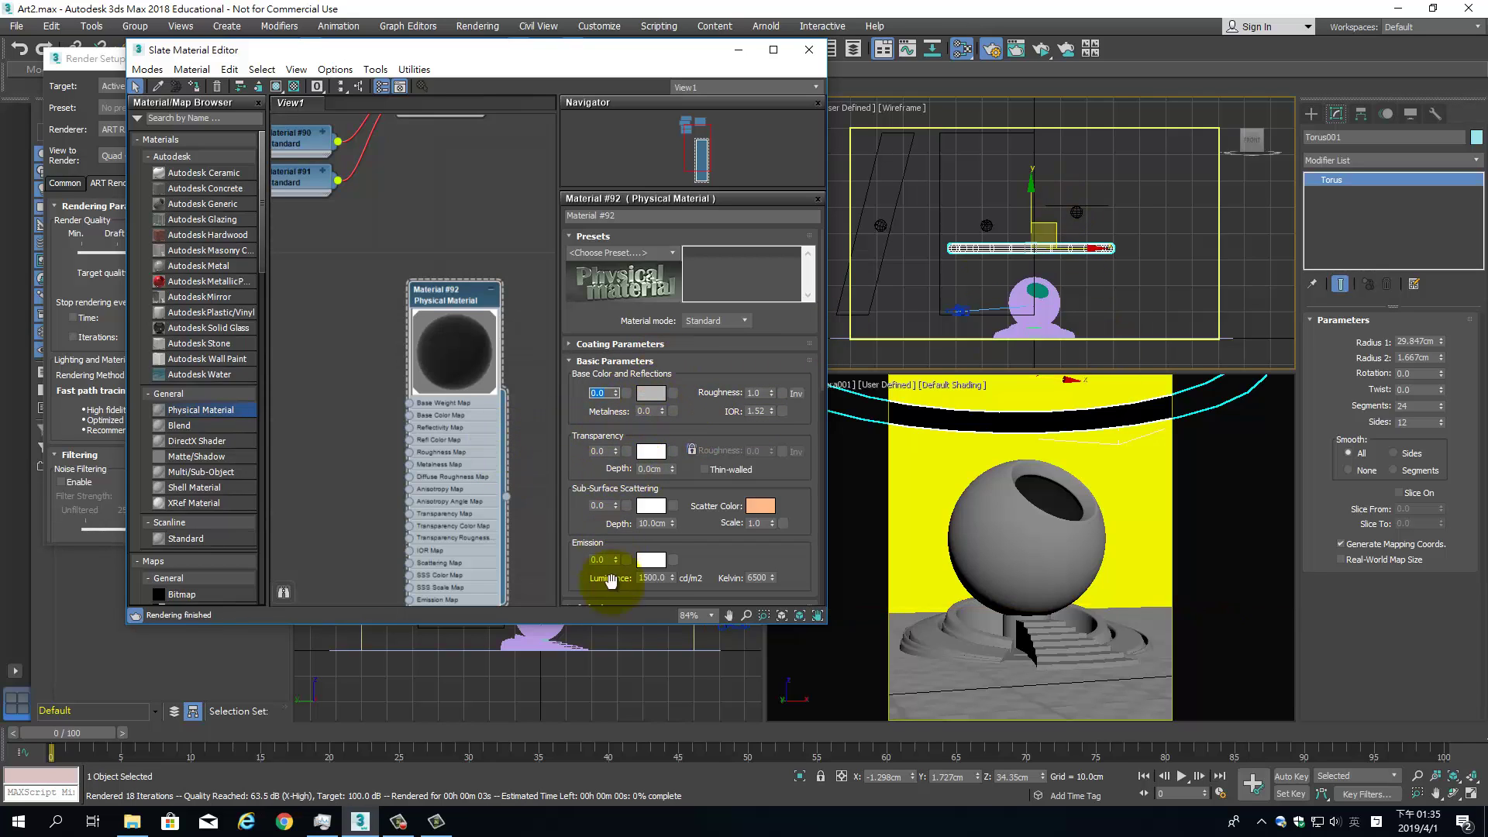
left_click(609, 561)
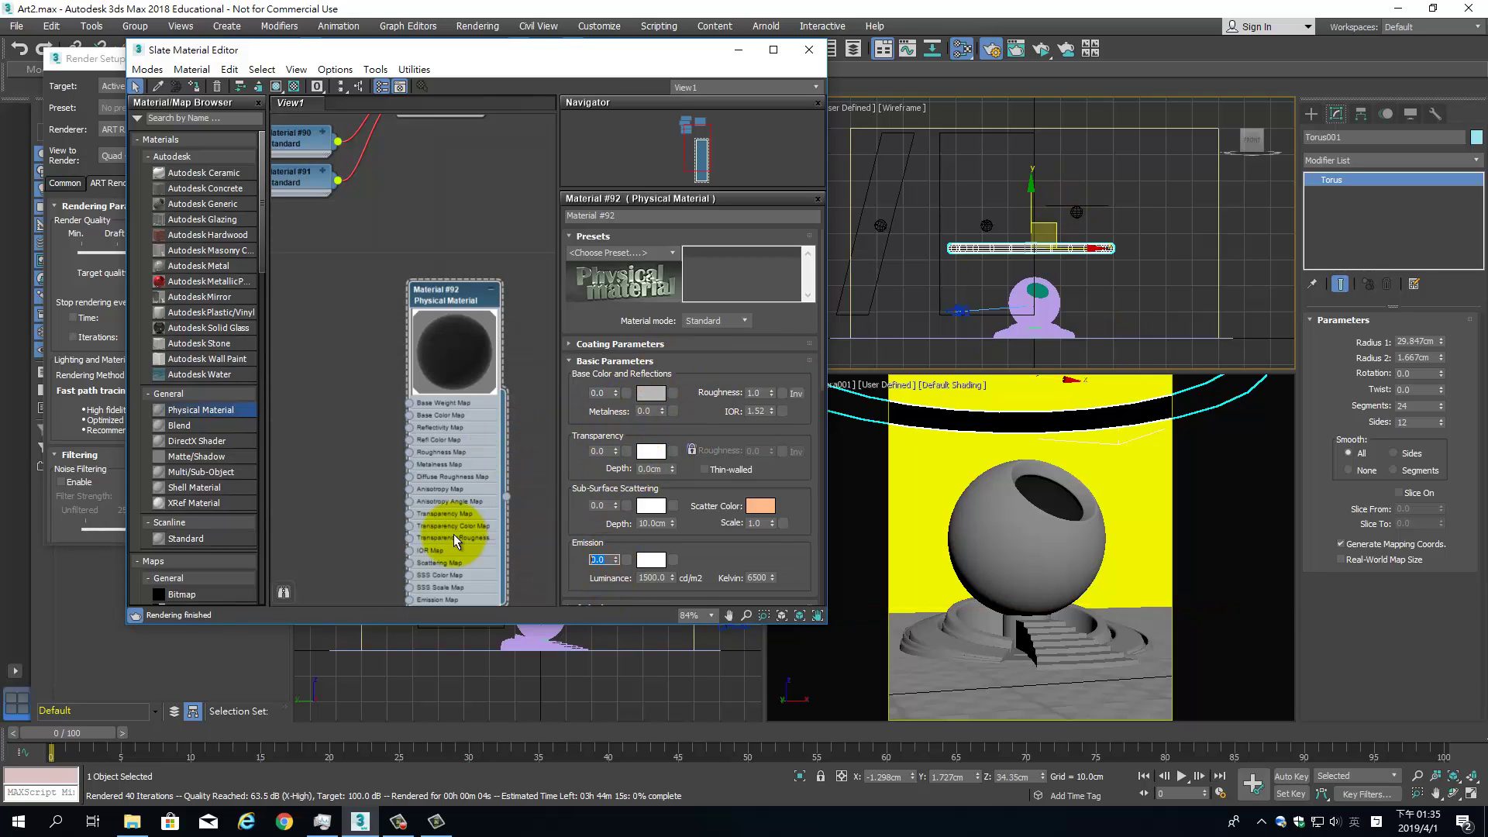
type("1")
key("Return")
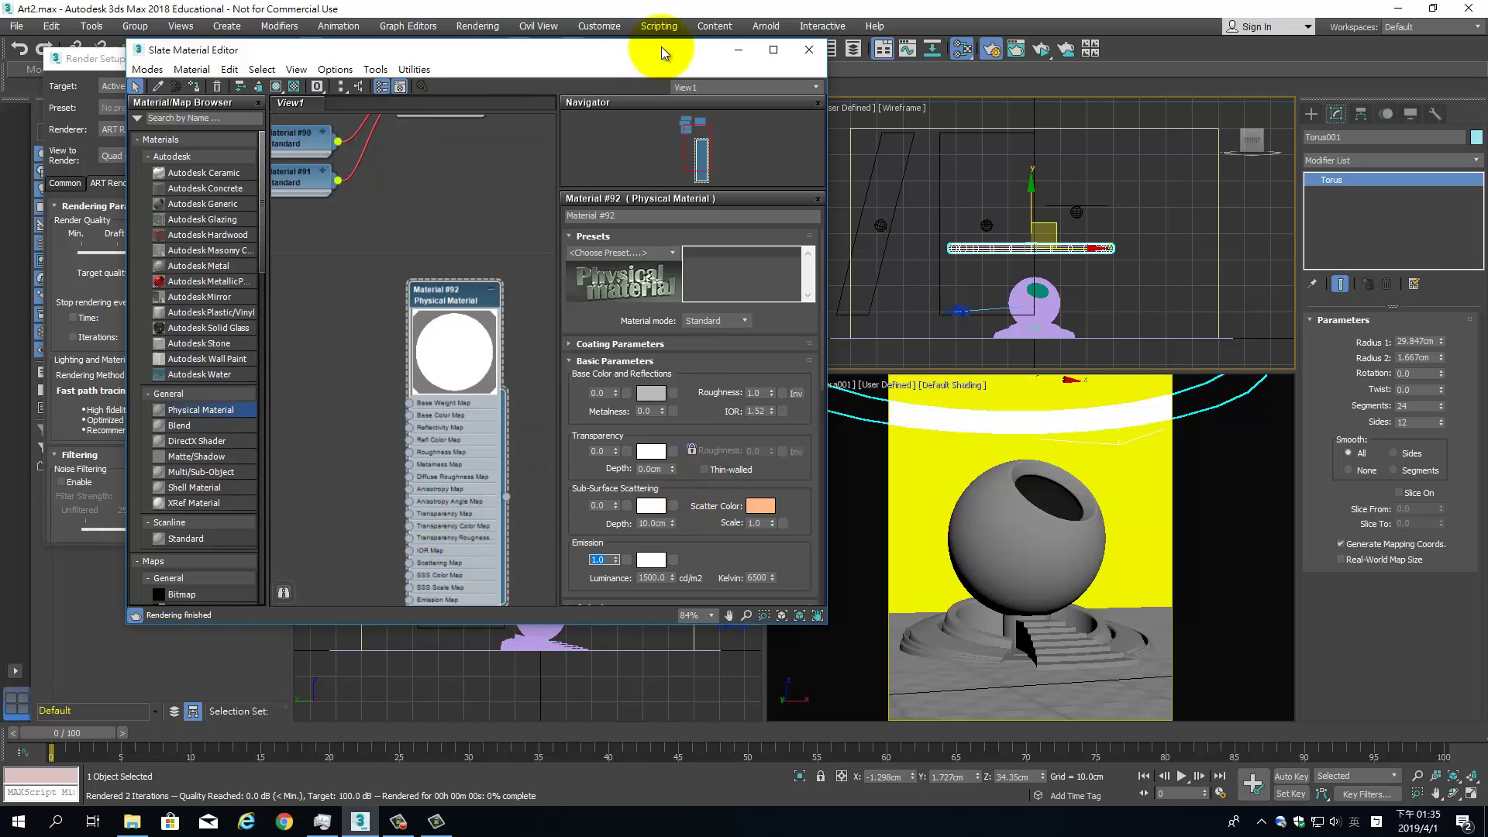
Arrange ActiveShade to show the glowing ring and reduce Torus001 Radius 1 to 15.819cm.
left_click_drag(658, 45, 591, 180)
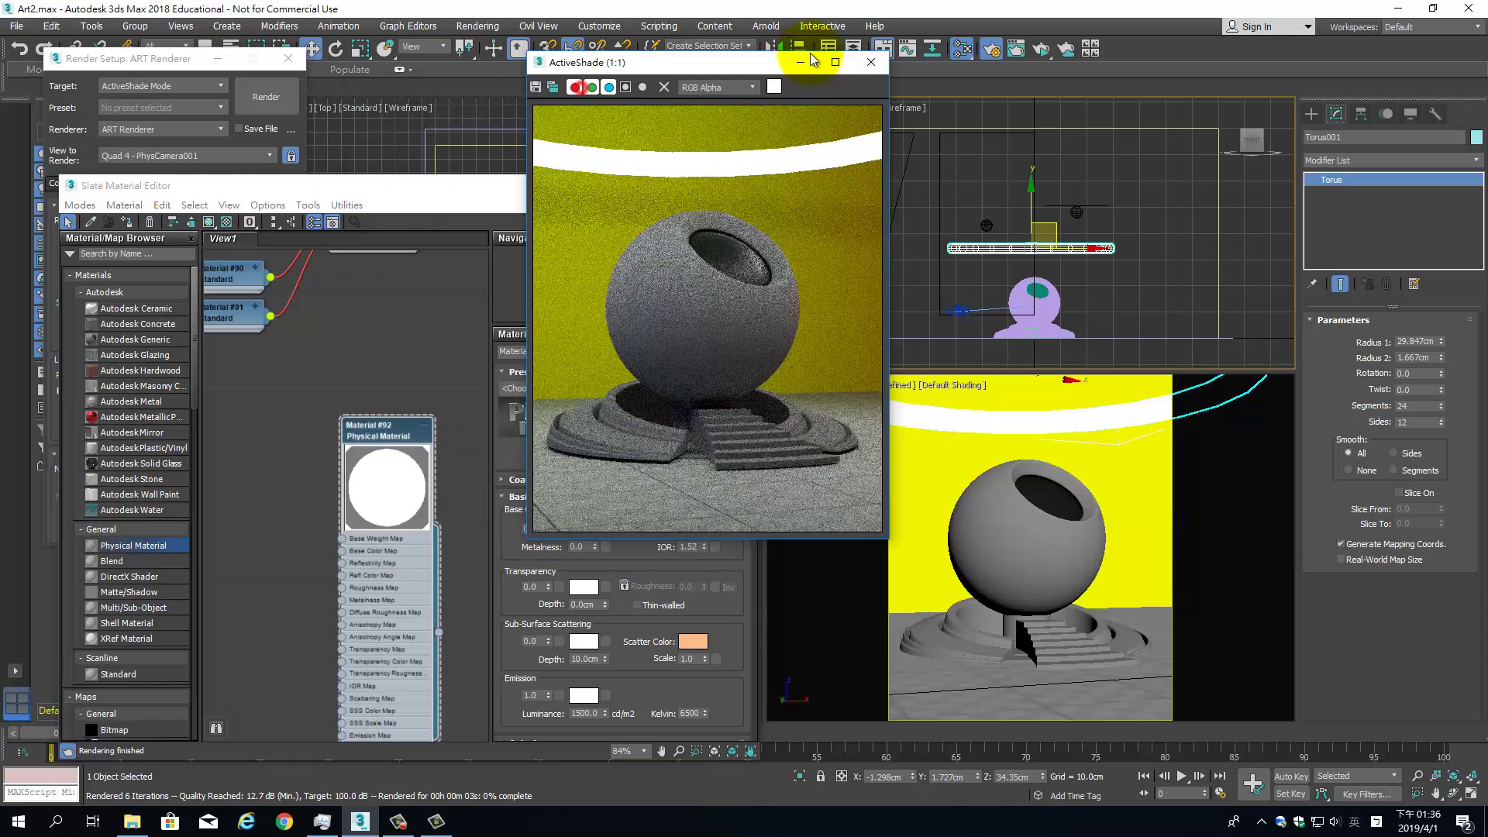
mouse_move(797, 70)
left_mouse_down()
mouse_move(1286, 40)
mouse_move(1349, 52)
left_mouse_up()
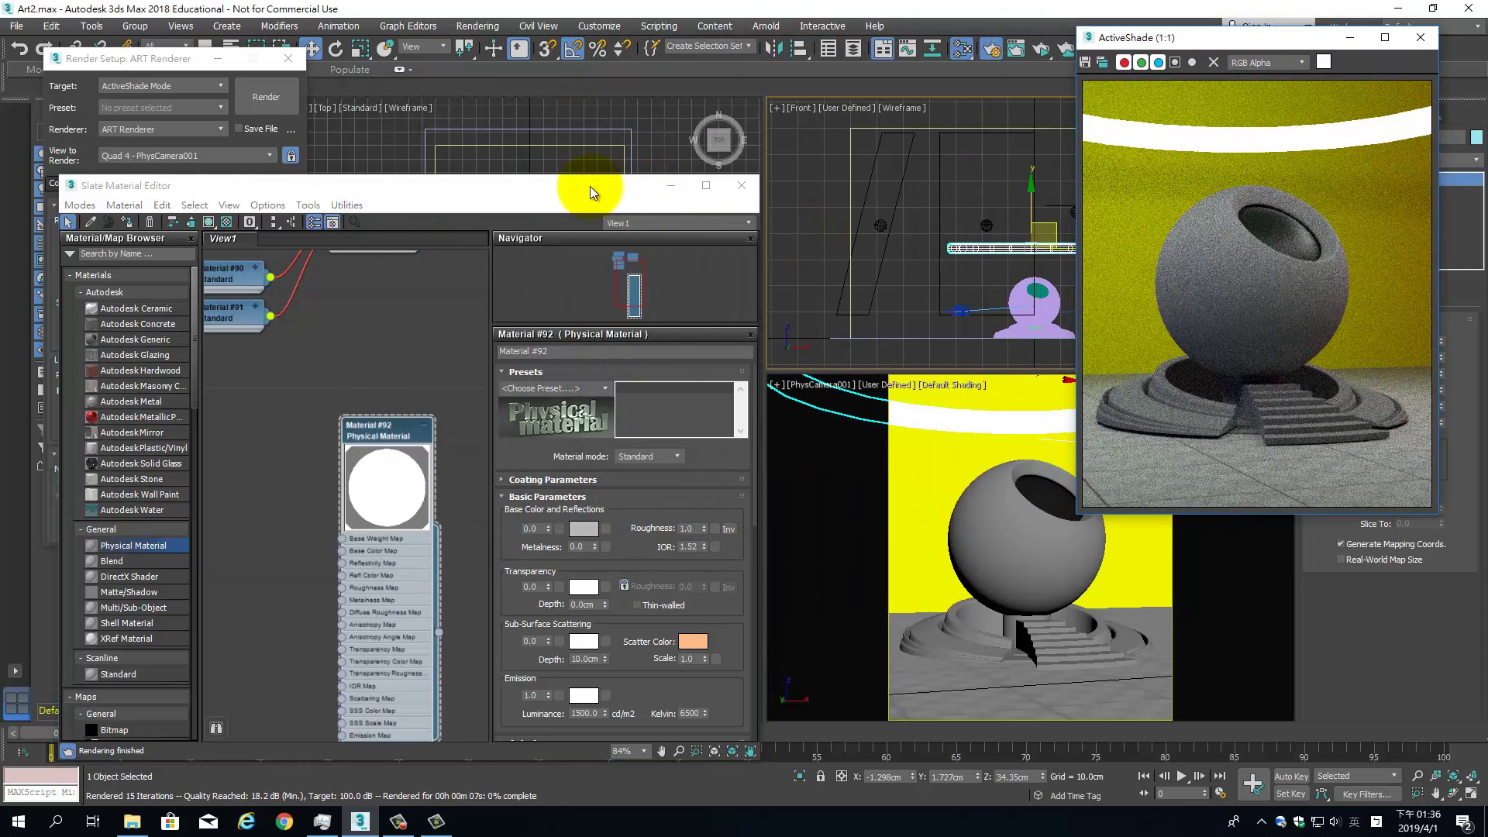
left_click_drag(591, 186, 540, 169)
double_click(1252, 44)
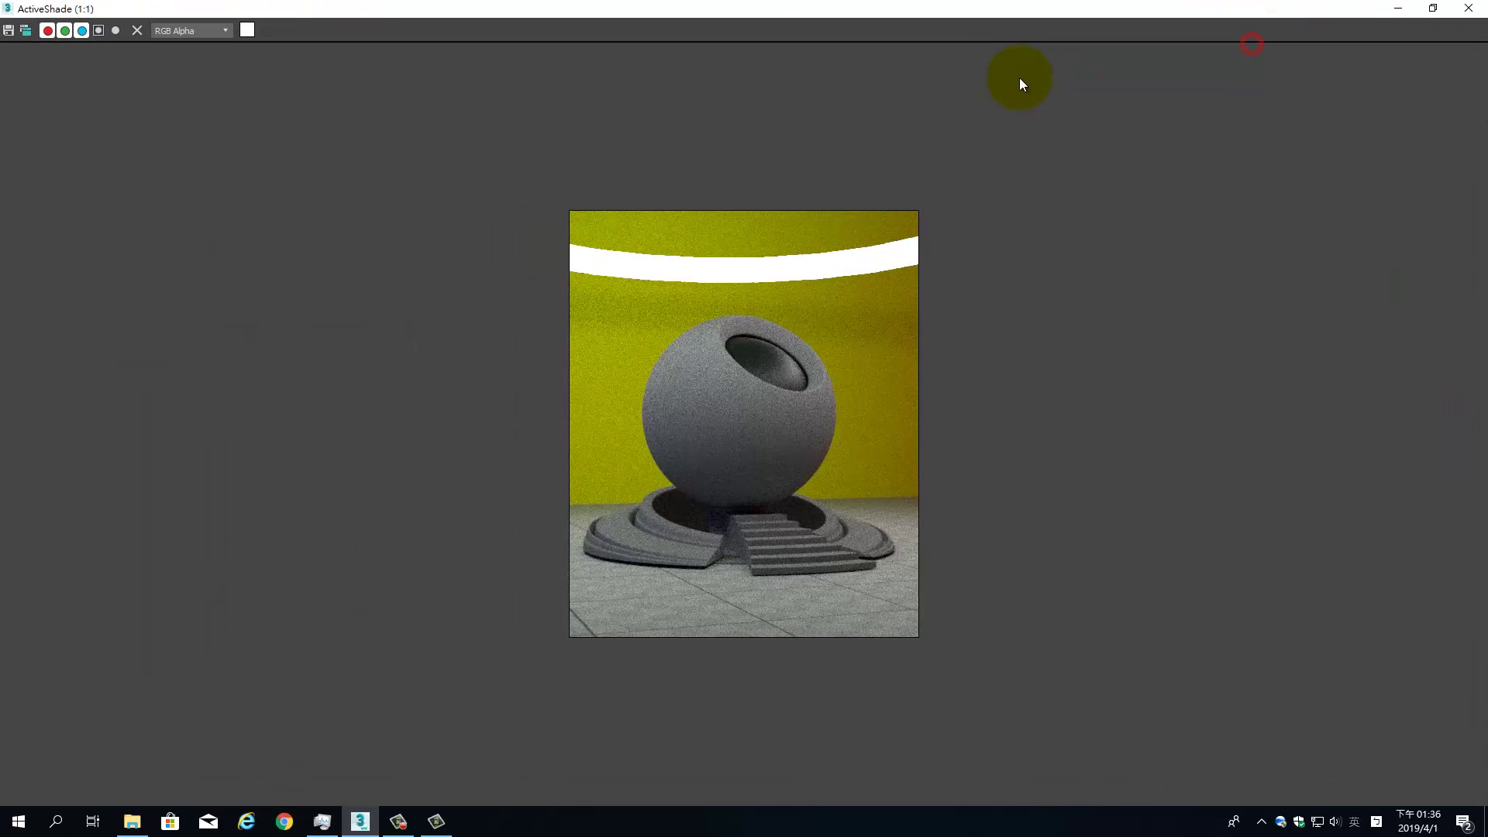
double_click(1074, 23)
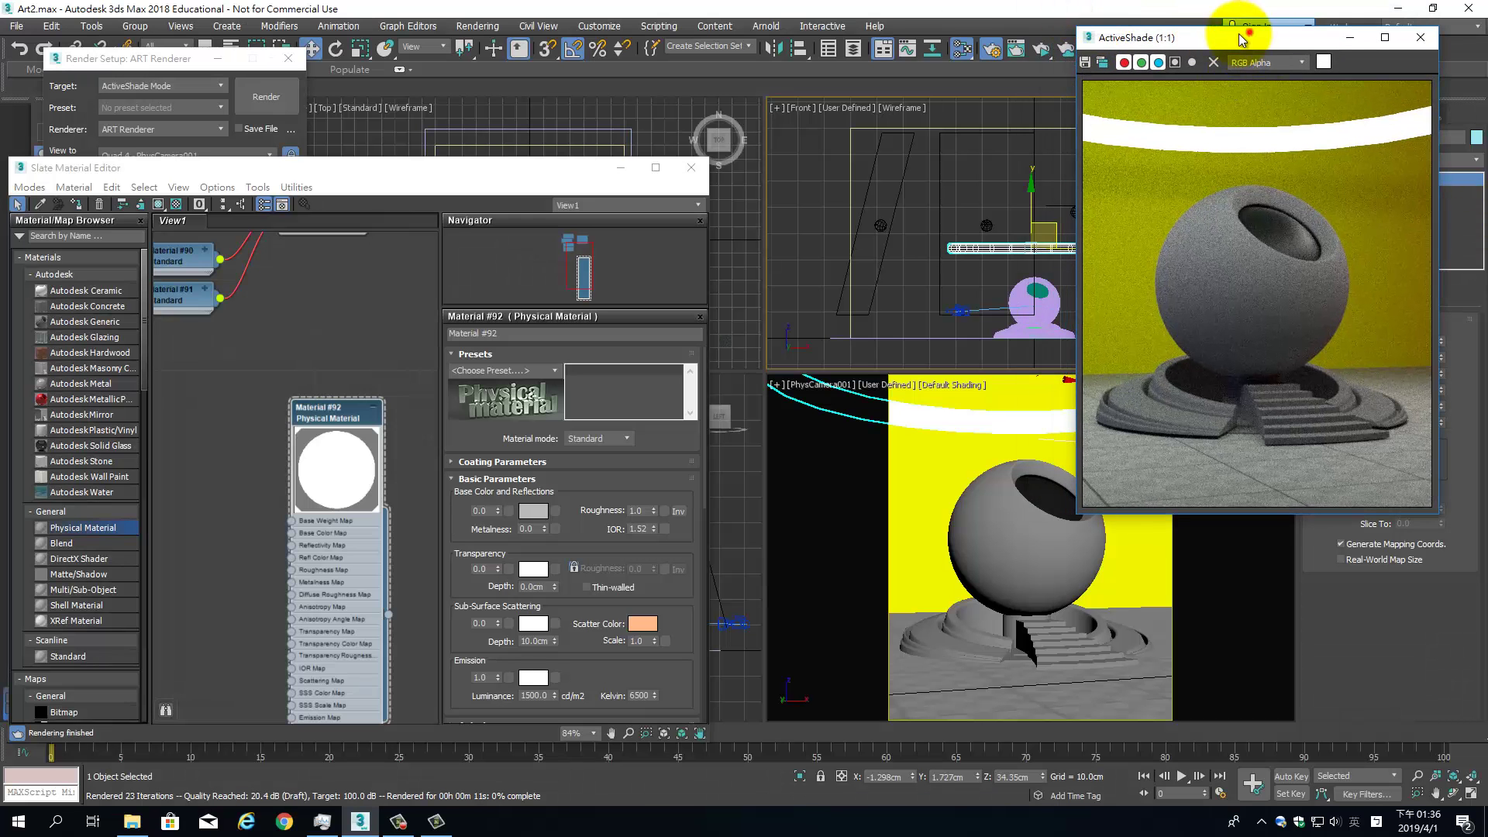
left_click_drag(1240, 23, 610, 58)
left_click_drag(1440, 341, 1441, 387)
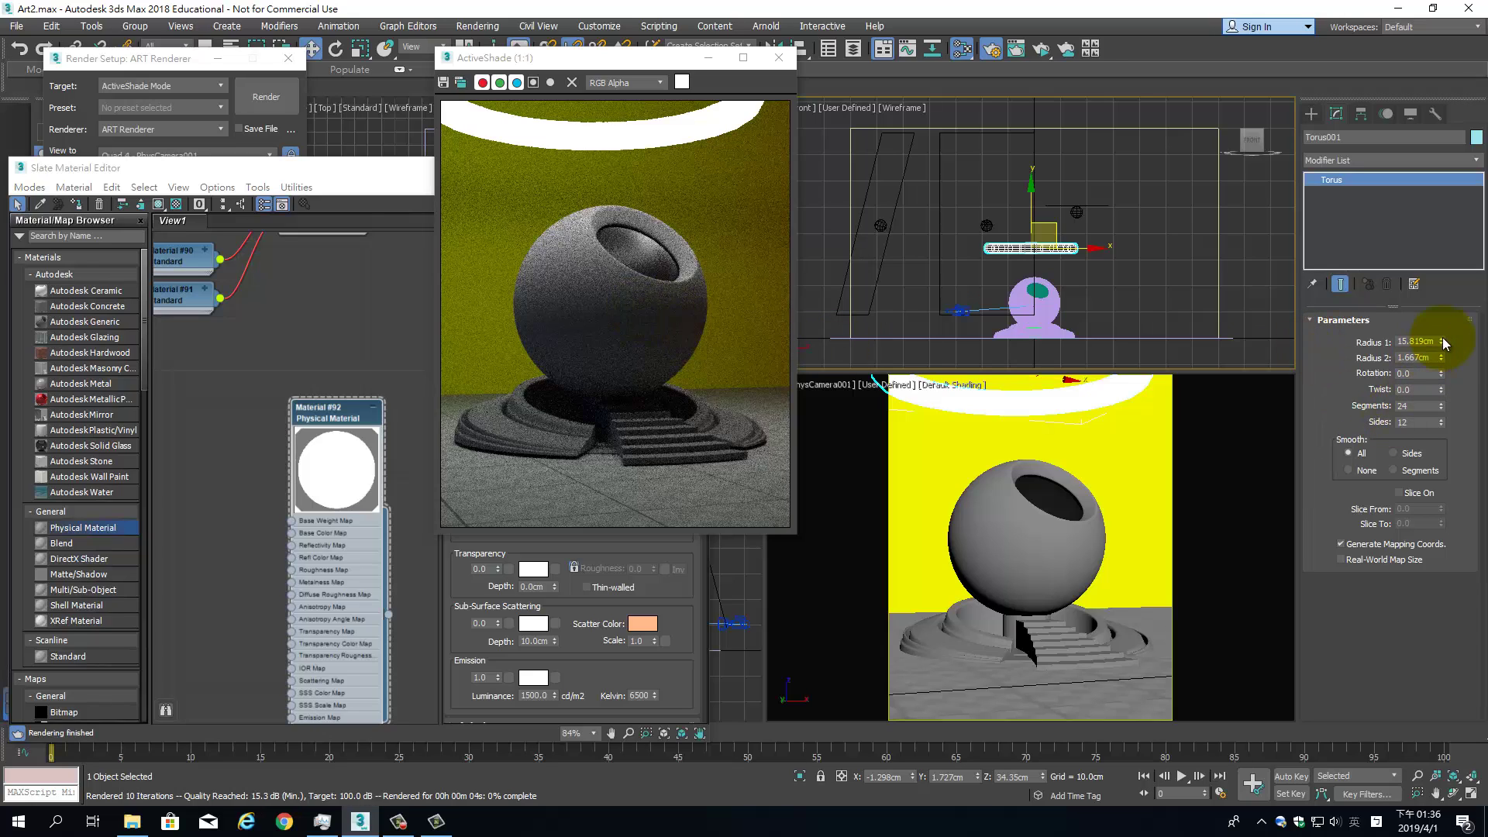
Give Torus001 Radius 1 21.087cm and Radius 2 1.12cm, then raise it to 68.6cm.
left_click_drag(1444, 343, 1434, 239)
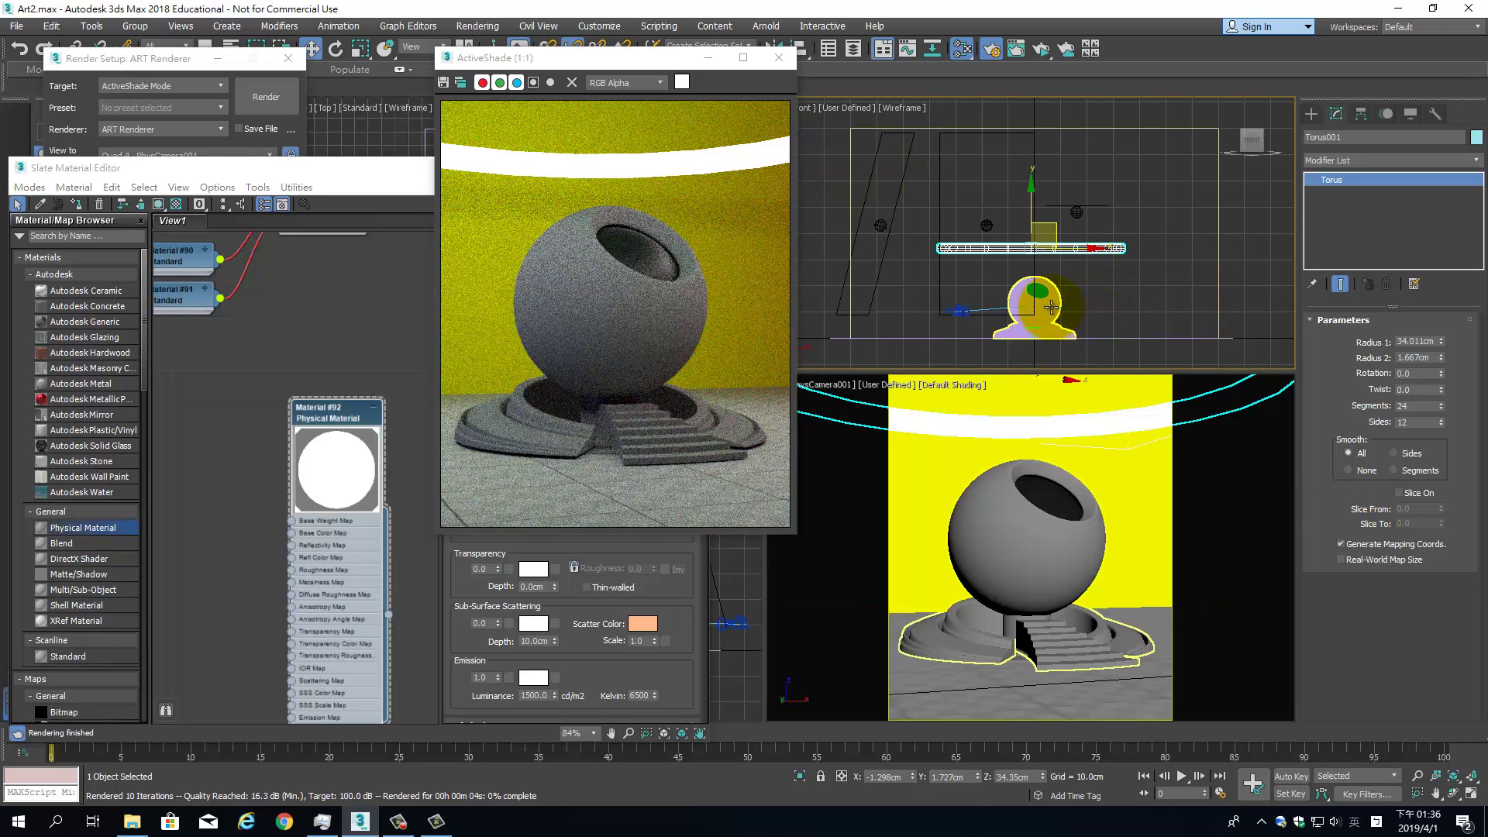
left_click_drag(1443, 347, 1439, 372)
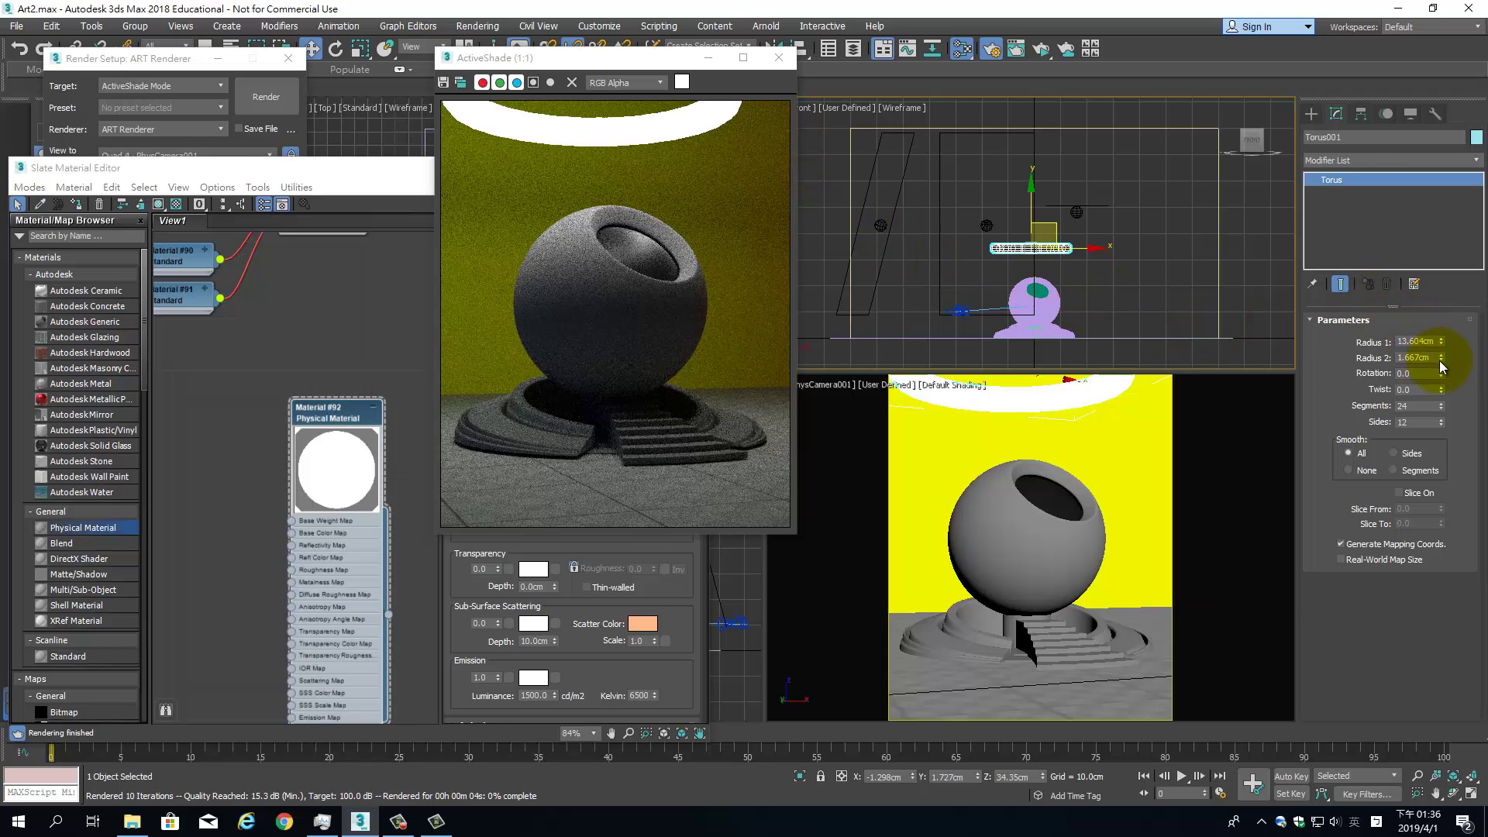
left_click_drag(1441, 362, 1435, 294)
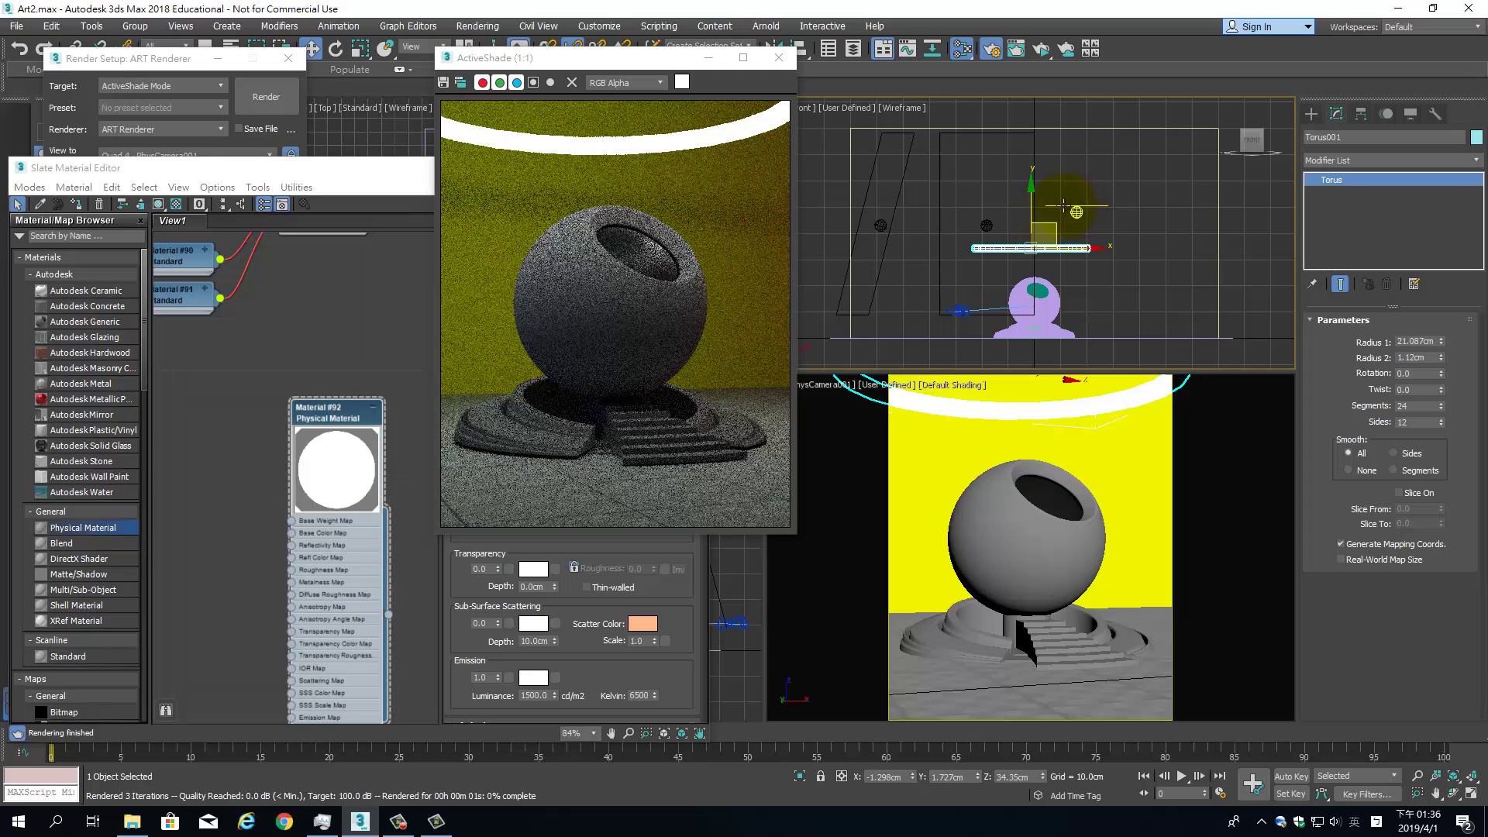
left_click_drag(1029, 207, 1031, 118)
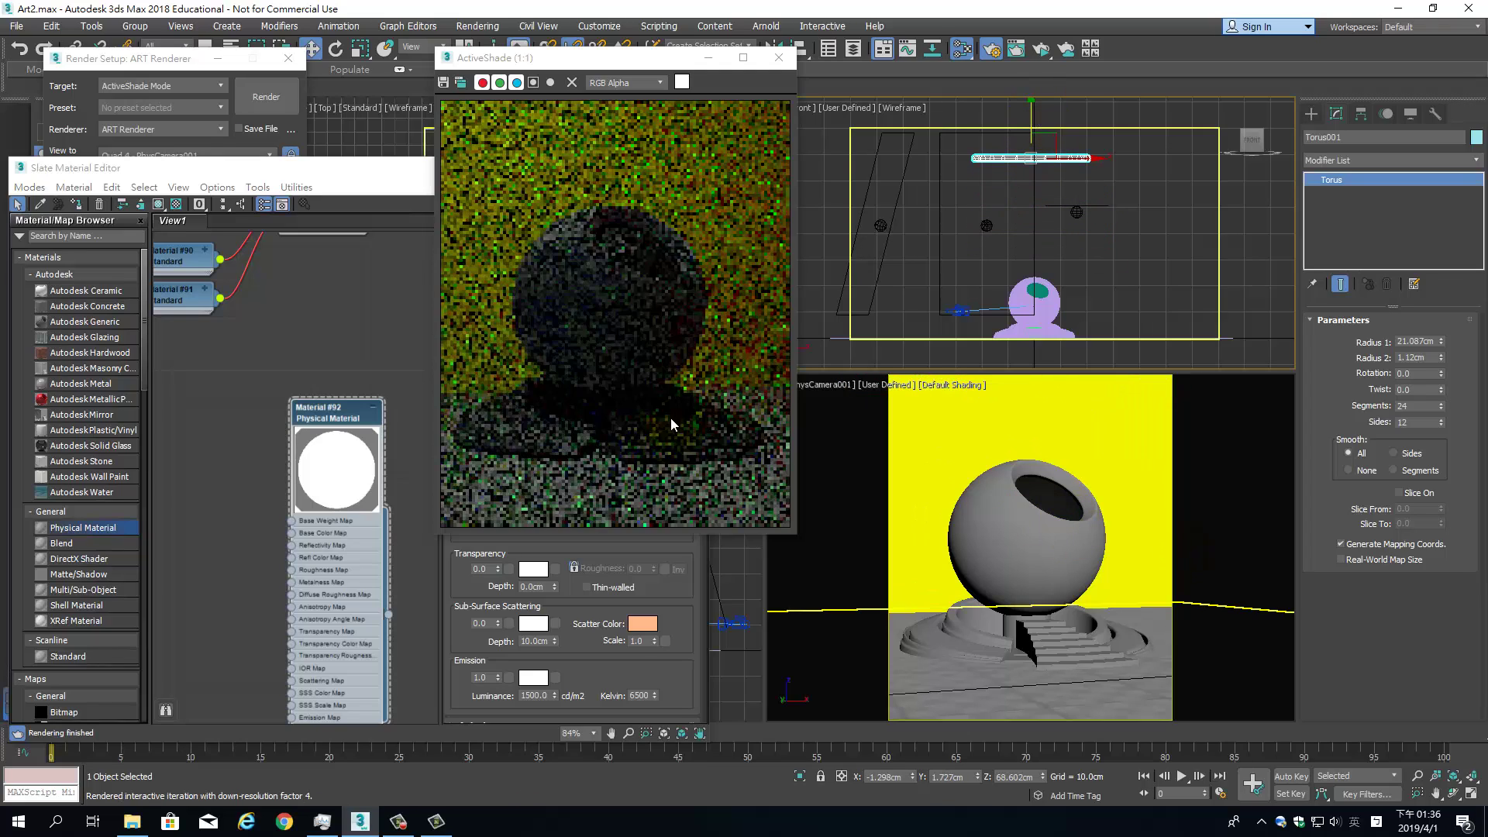
left_click_drag(276, 175, 137, 93)
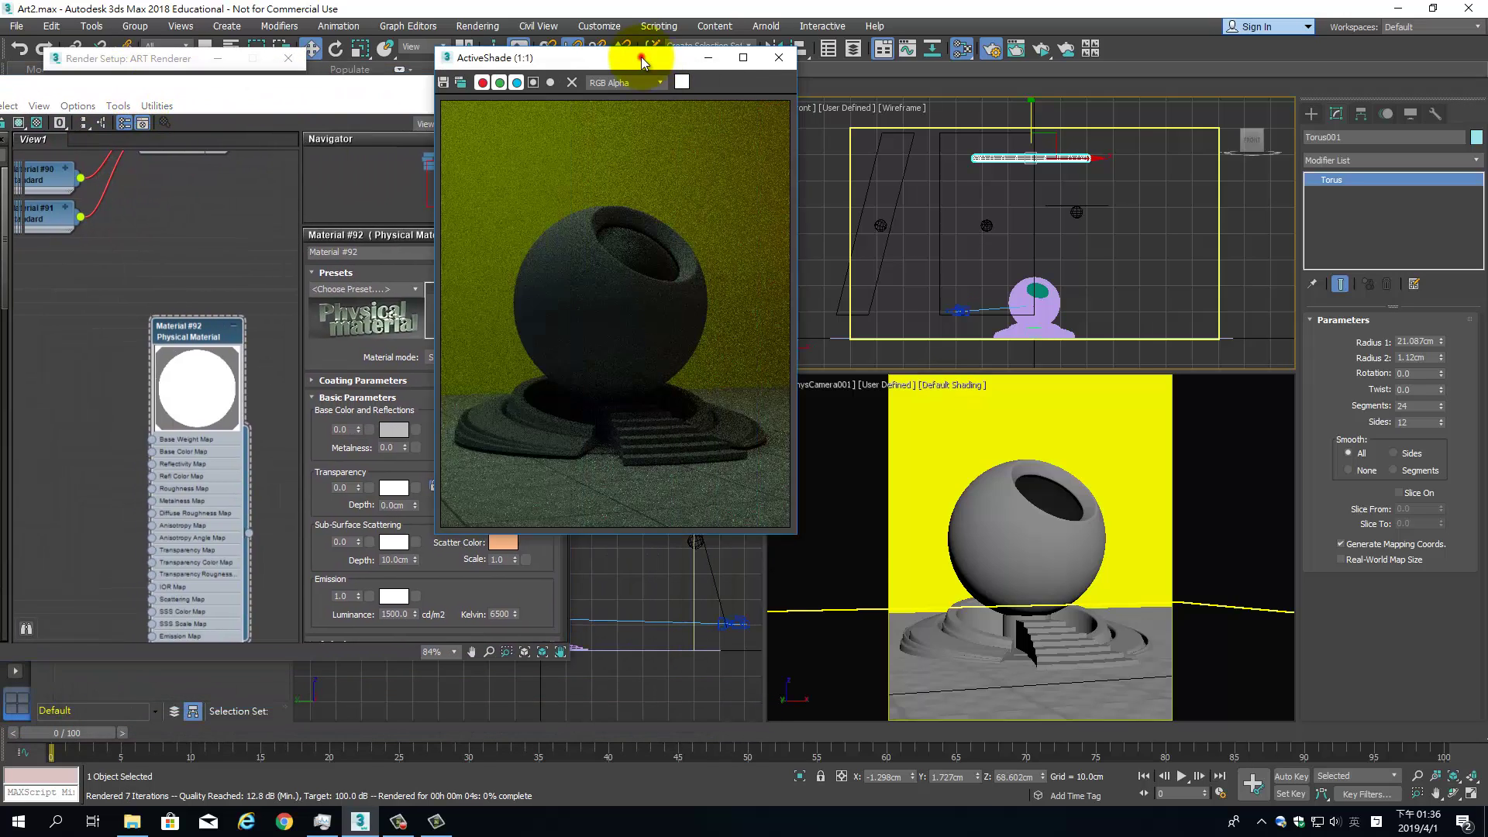
Rearrange the windows and set Material #92's emission luminance to 1500 cd/m2.
left_click_drag(640, 57, 1266, 92)
left_click_drag(220, 109, 516, 89)
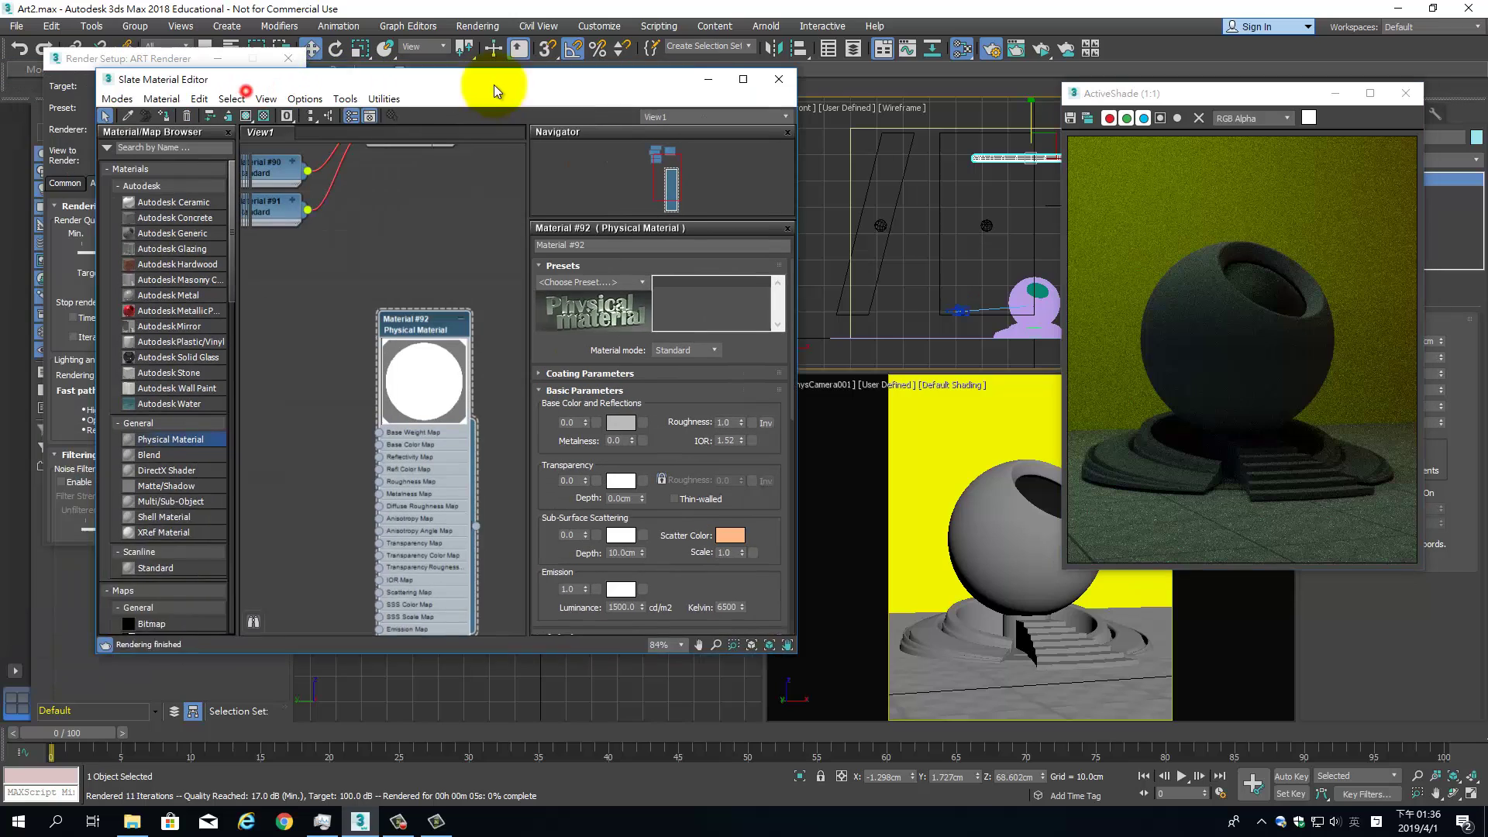
left_click_drag(678, 546, 689, 576)
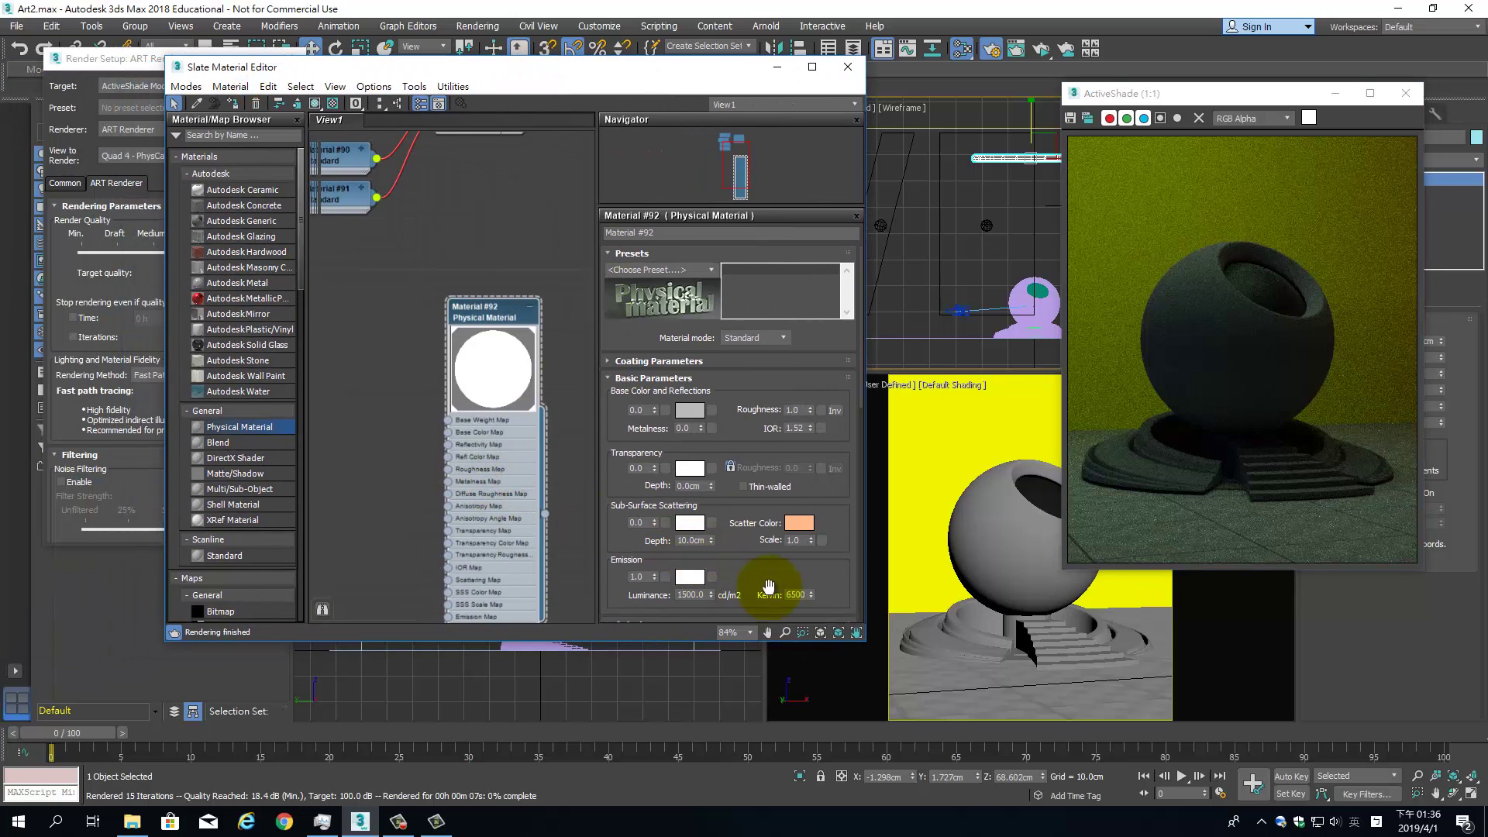
left_click(770, 589)
scroll(681, 500, "down", 3)
double_click(696, 498)
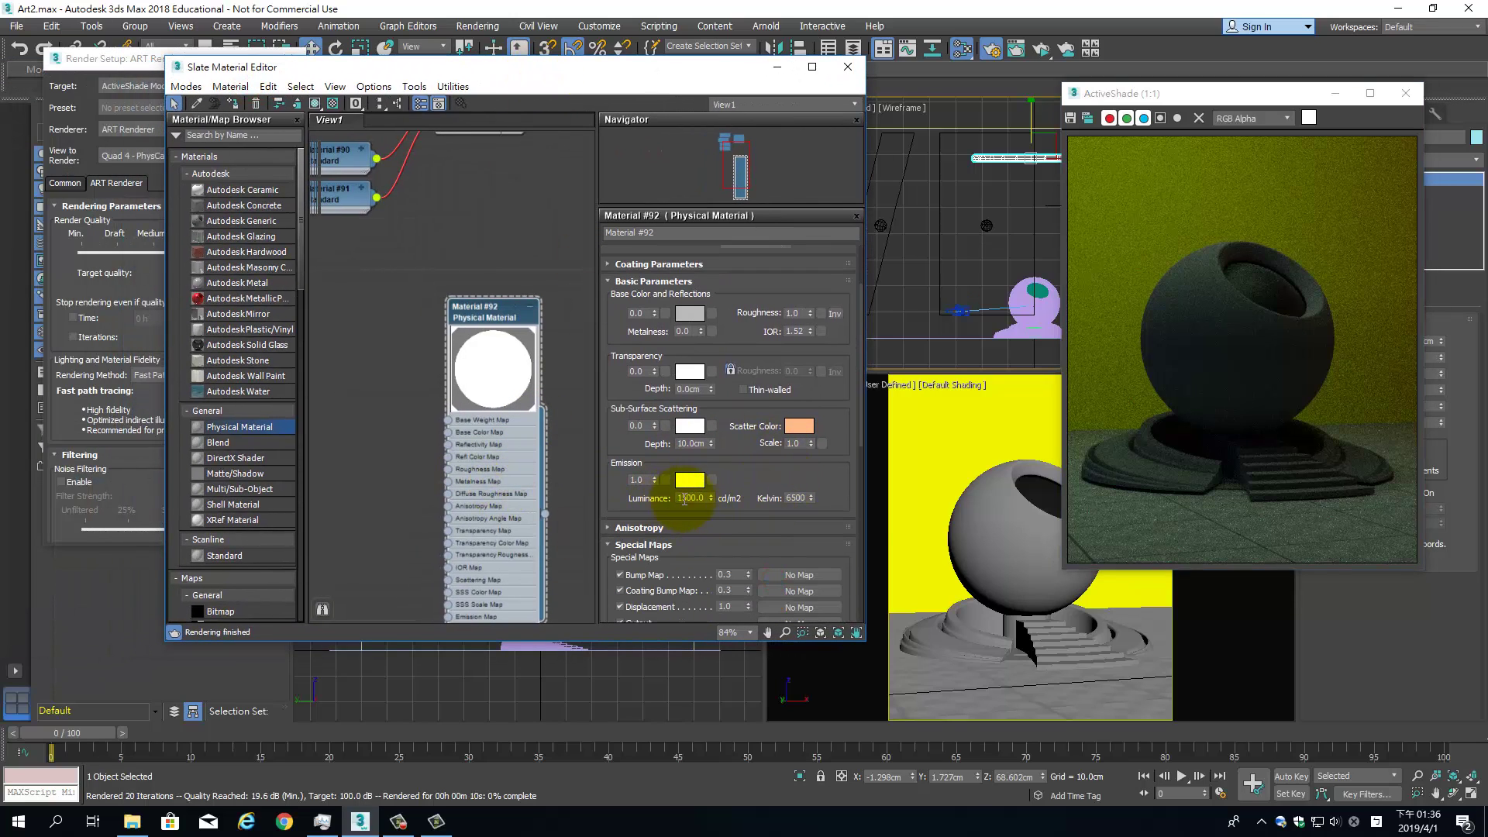
type("1500")
key("Return")
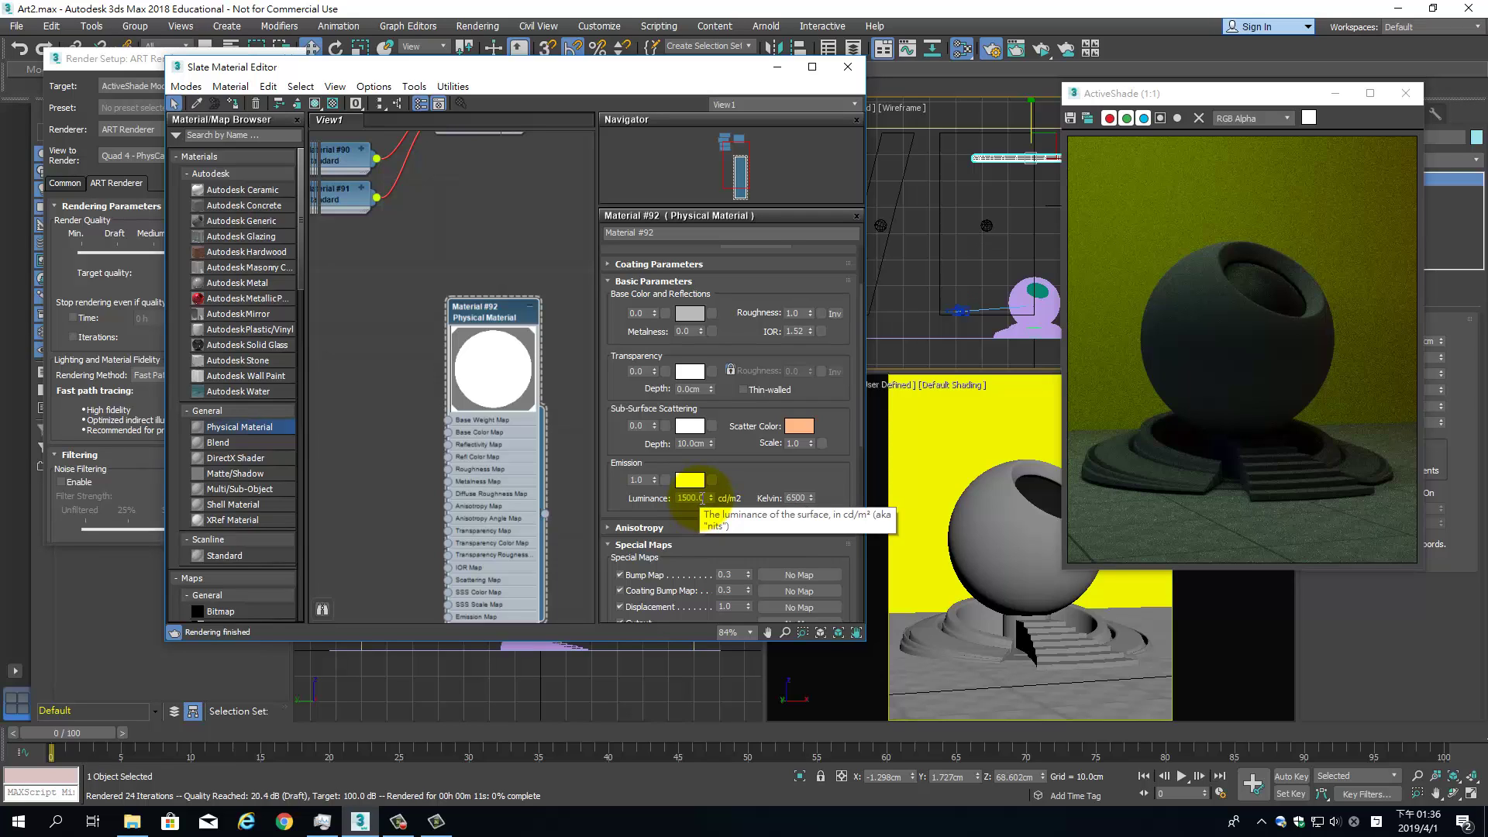
Try luminance values of 5000 and 18150, settling at 9256.5 cd/m2.
left_click(705, 500)
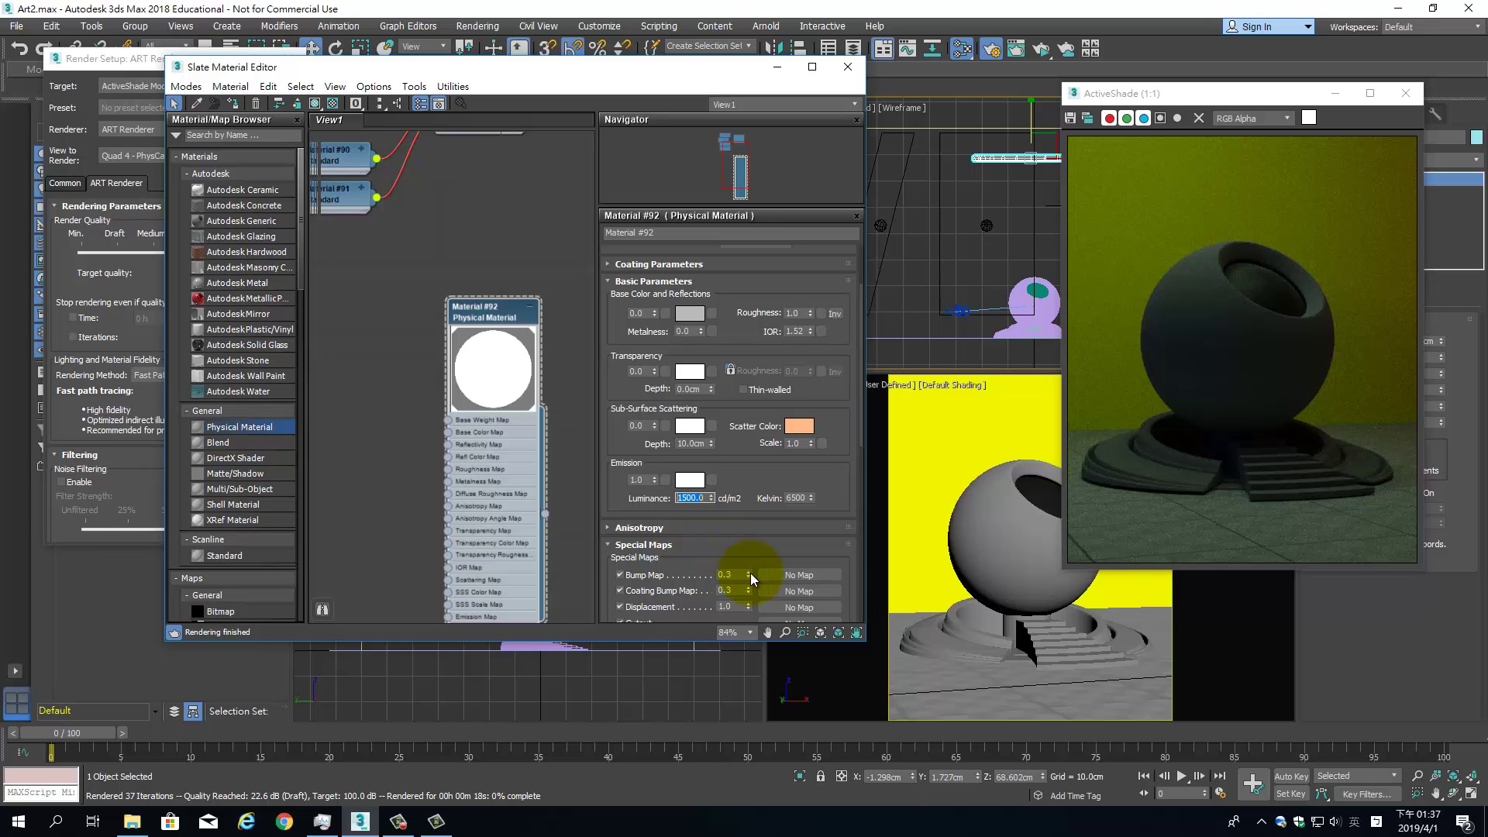
type("5000")
type("8550")
key("Return")
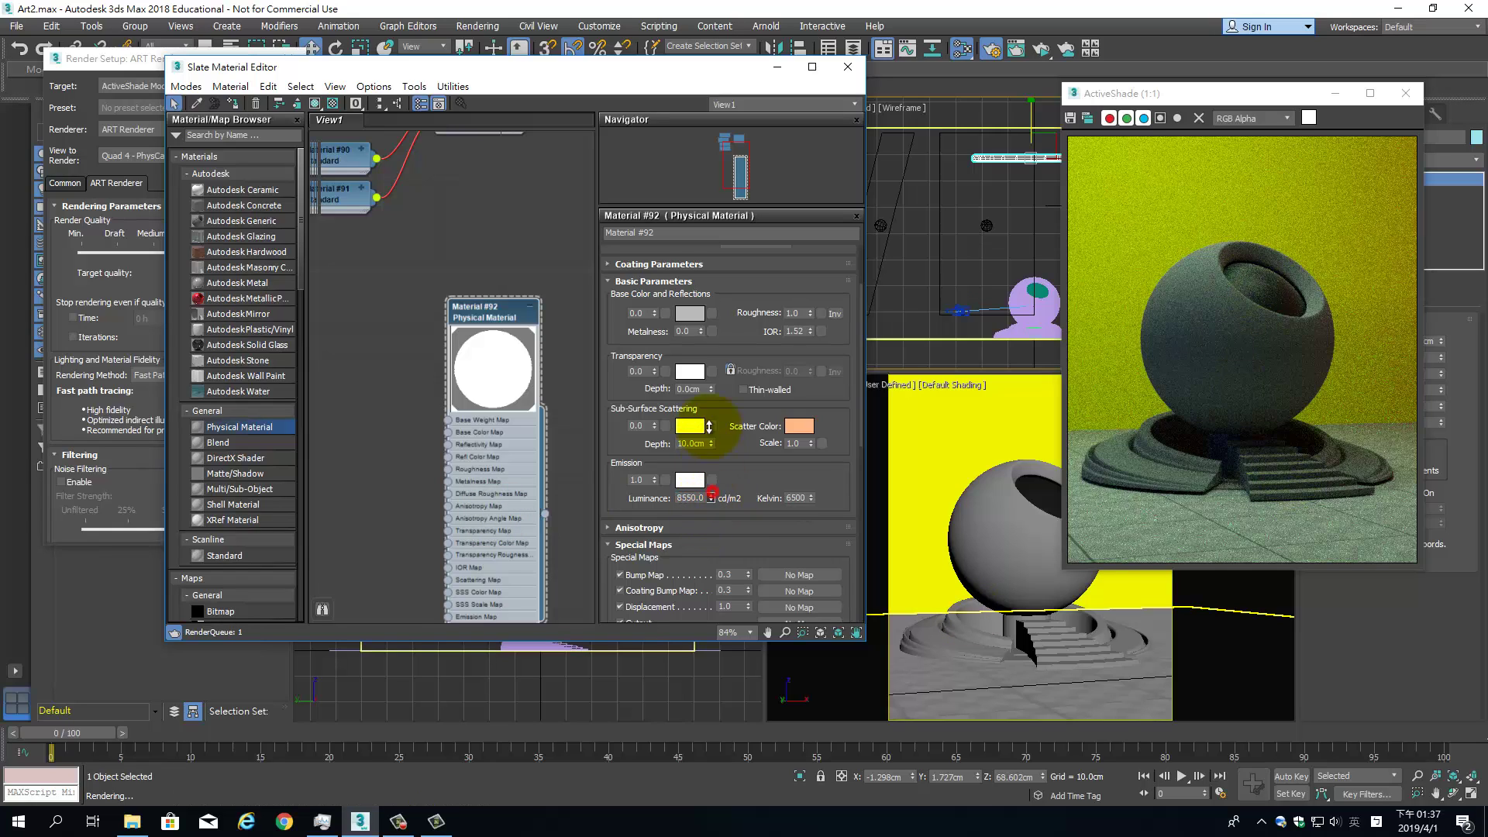
left_click_drag(710, 499, 720, 418)
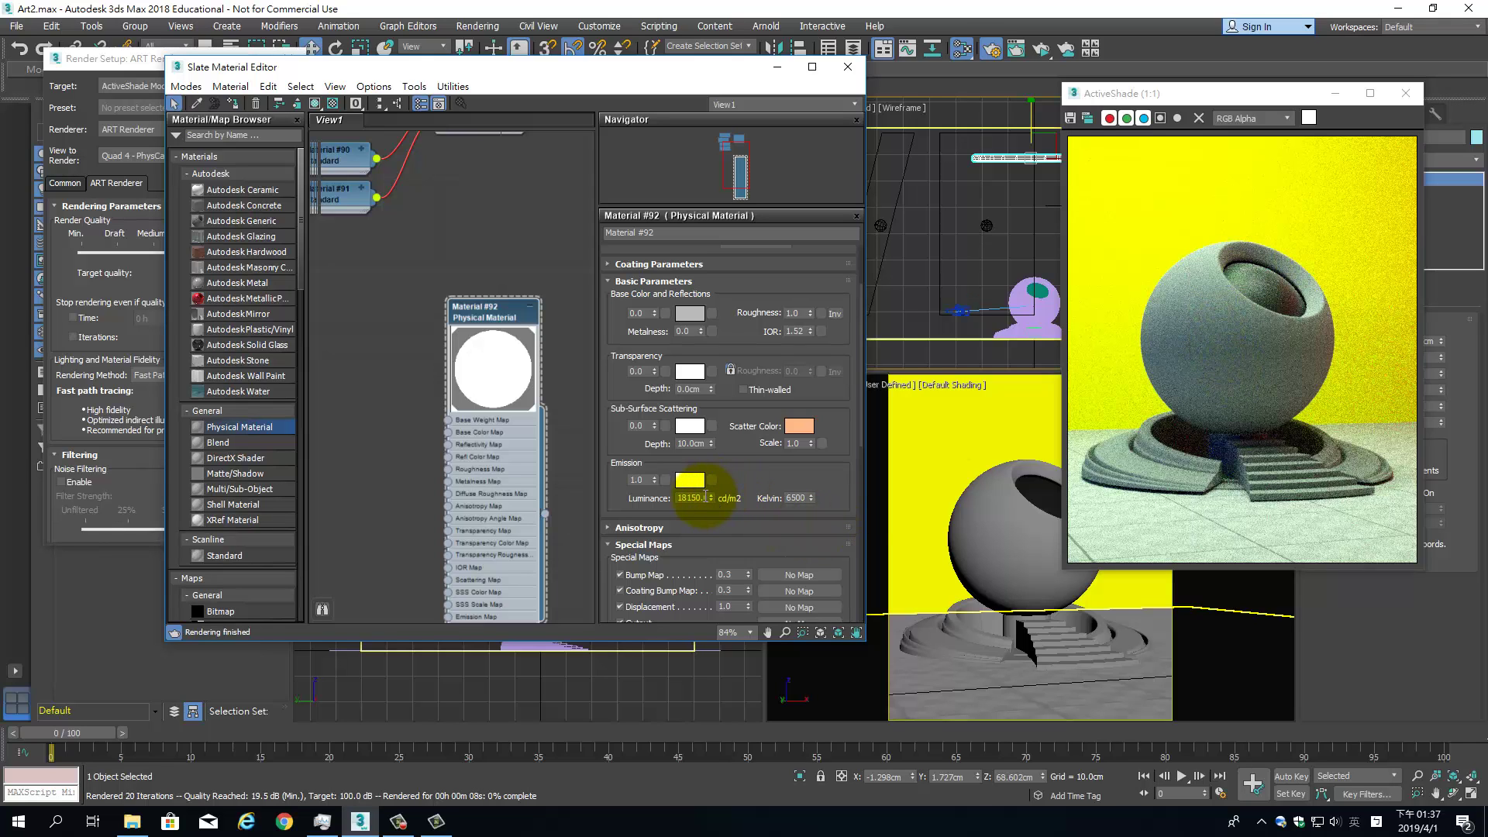
left_click_drag(709, 497, 720, 512)
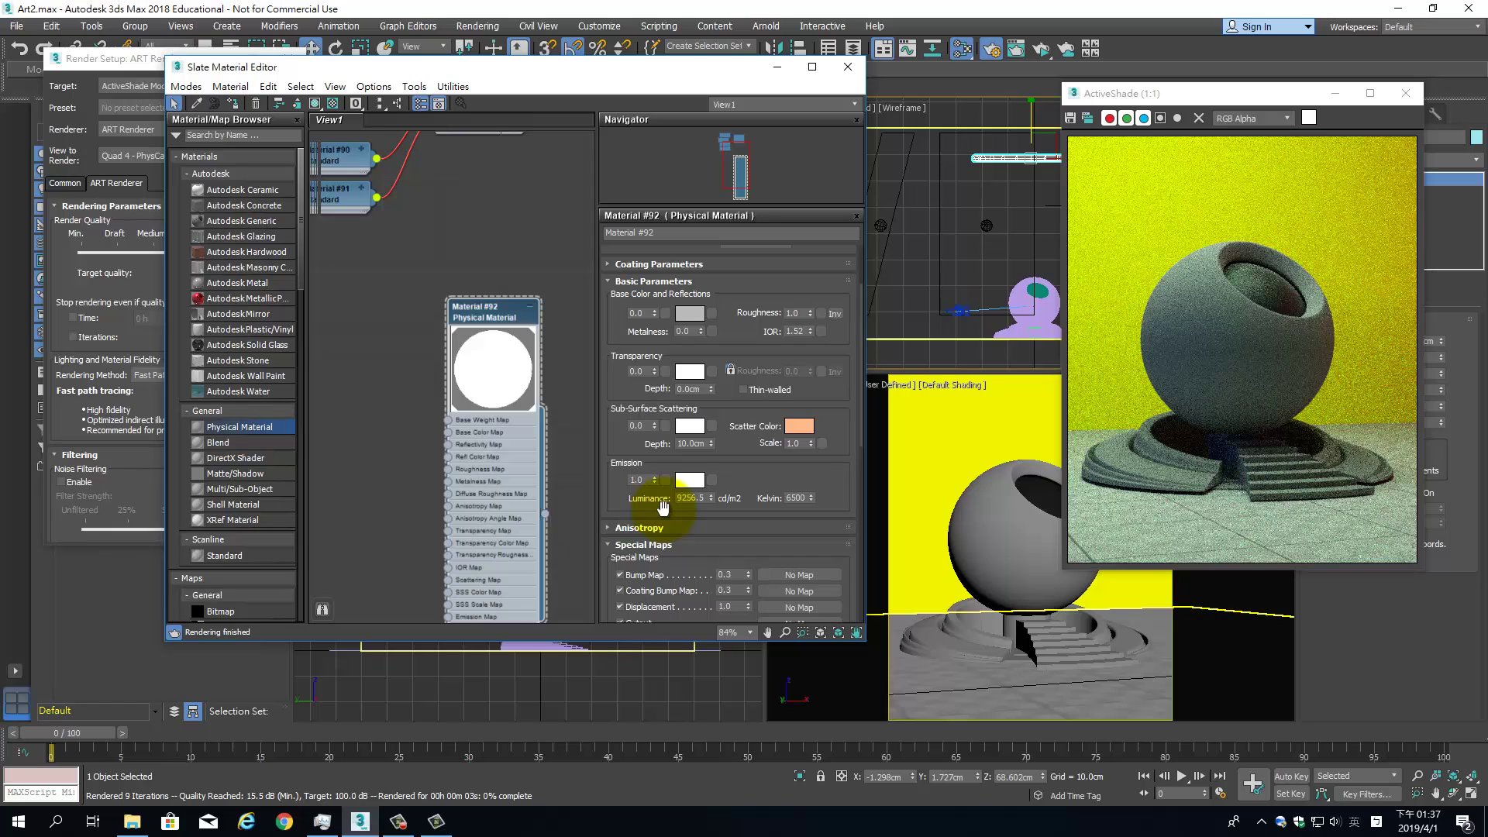
Maximize and restore the ActiveShade preview, then move it left over the editor near screen centre.
double_click(1258, 96)
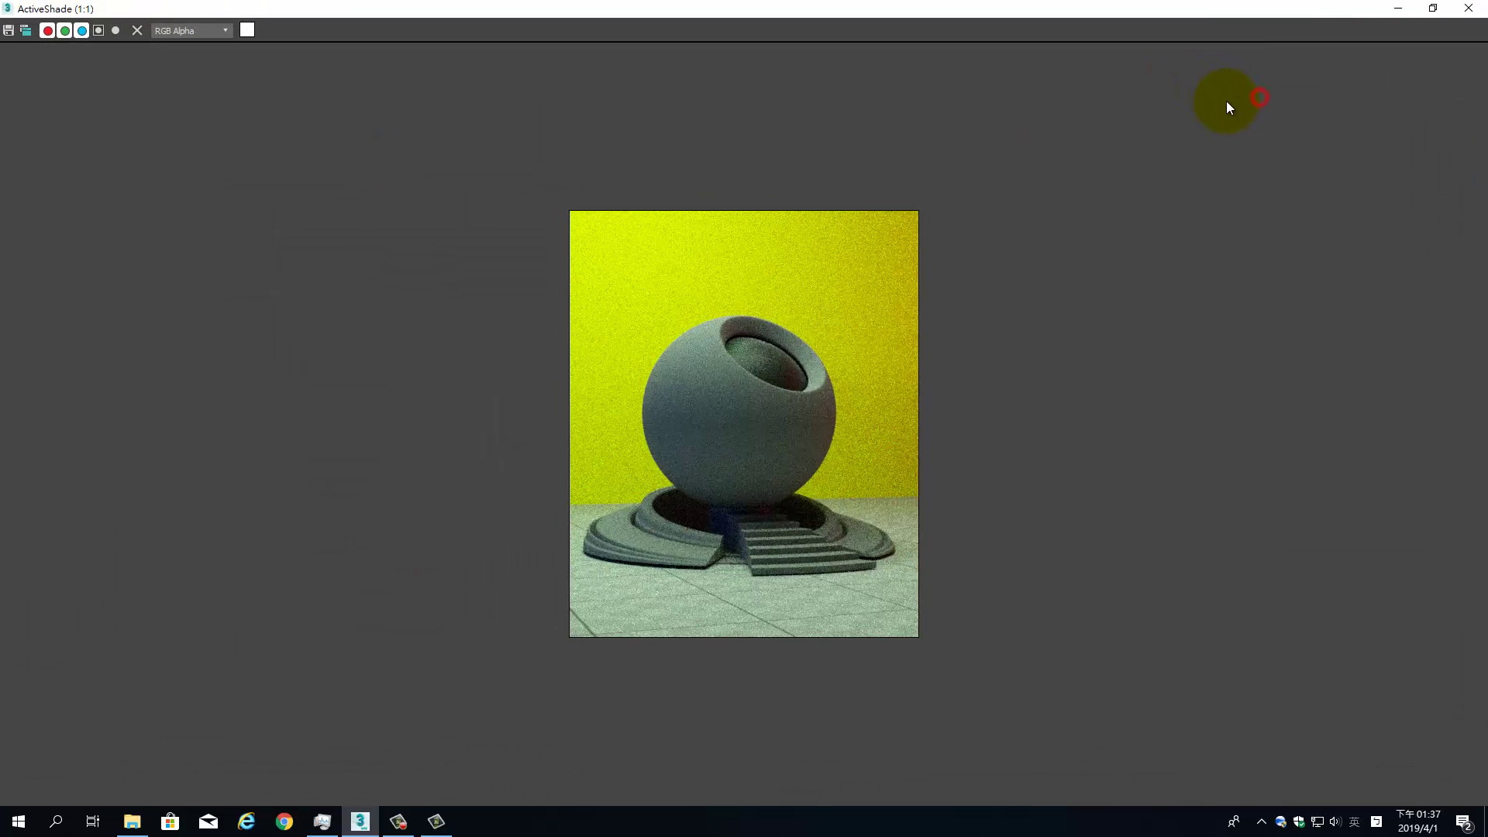
double_click(1225, 9)
left_click_drag(1212, 99, 1046, 61)
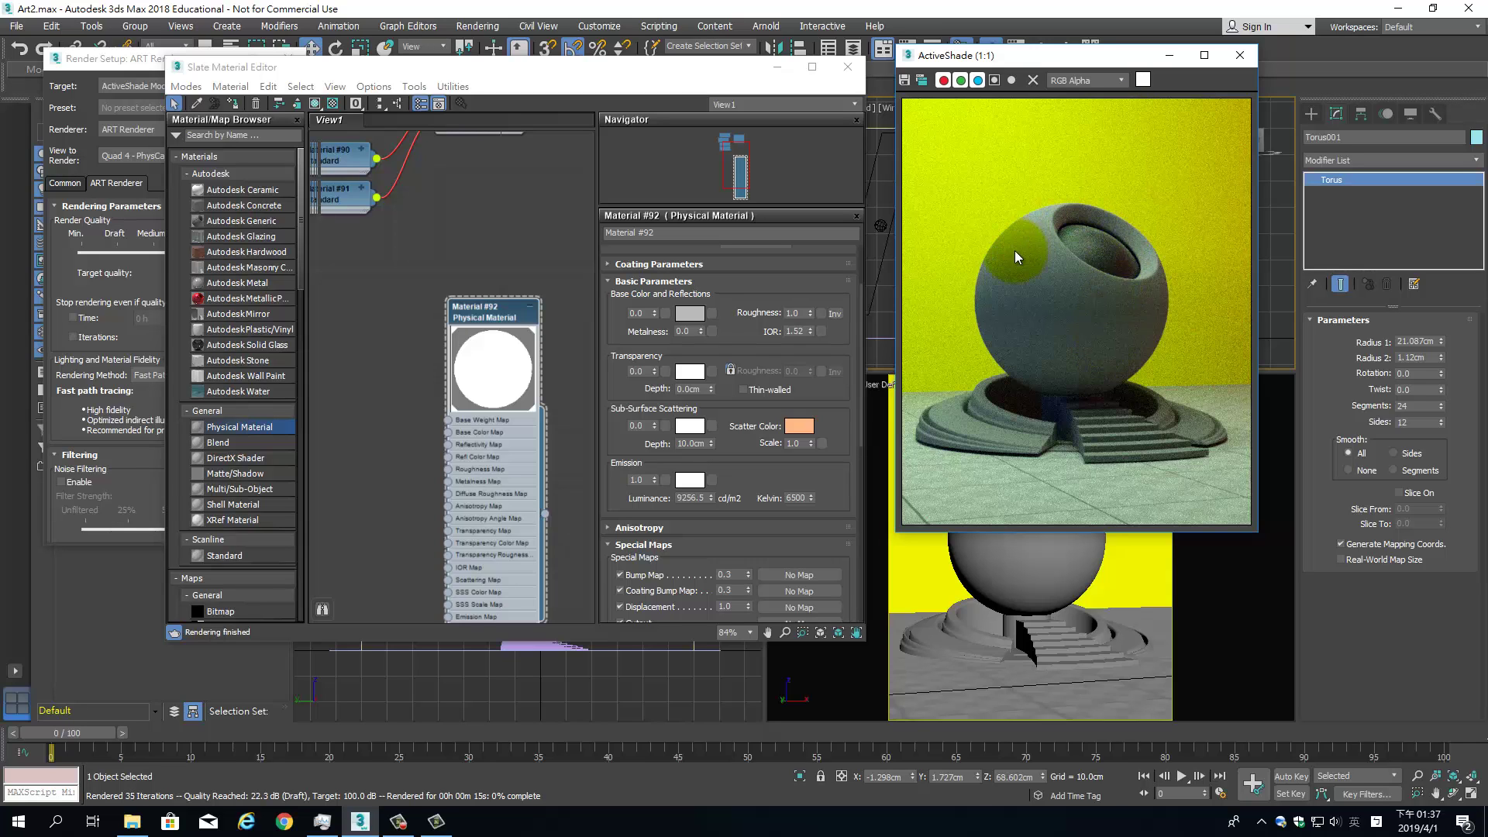
left_click_drag(1113, 59, 730, 80)
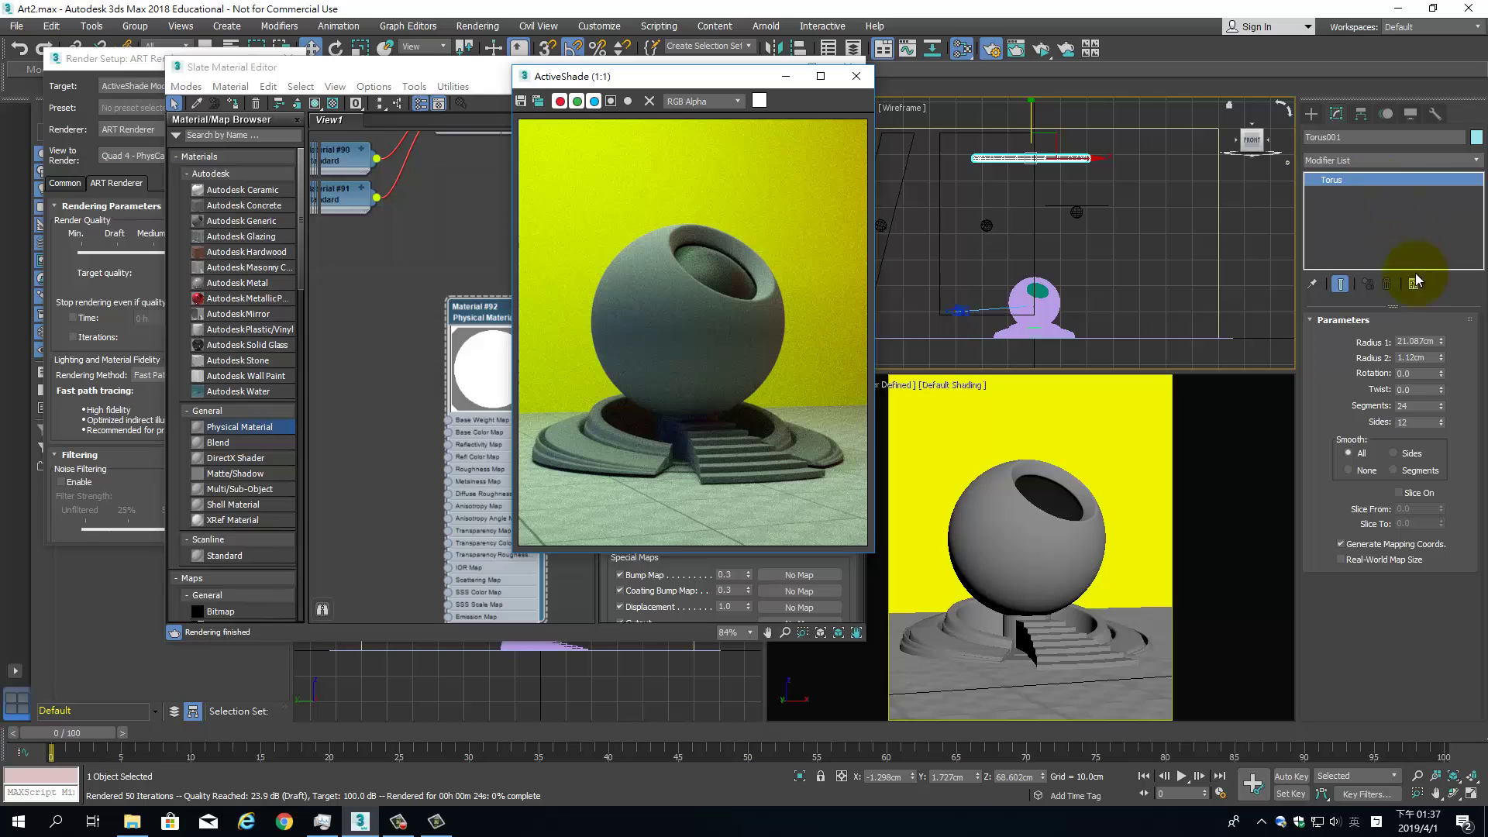
Give the torus 3 sides and rearrange the material editor and ActiveShade windows.
left_click(1418, 423)
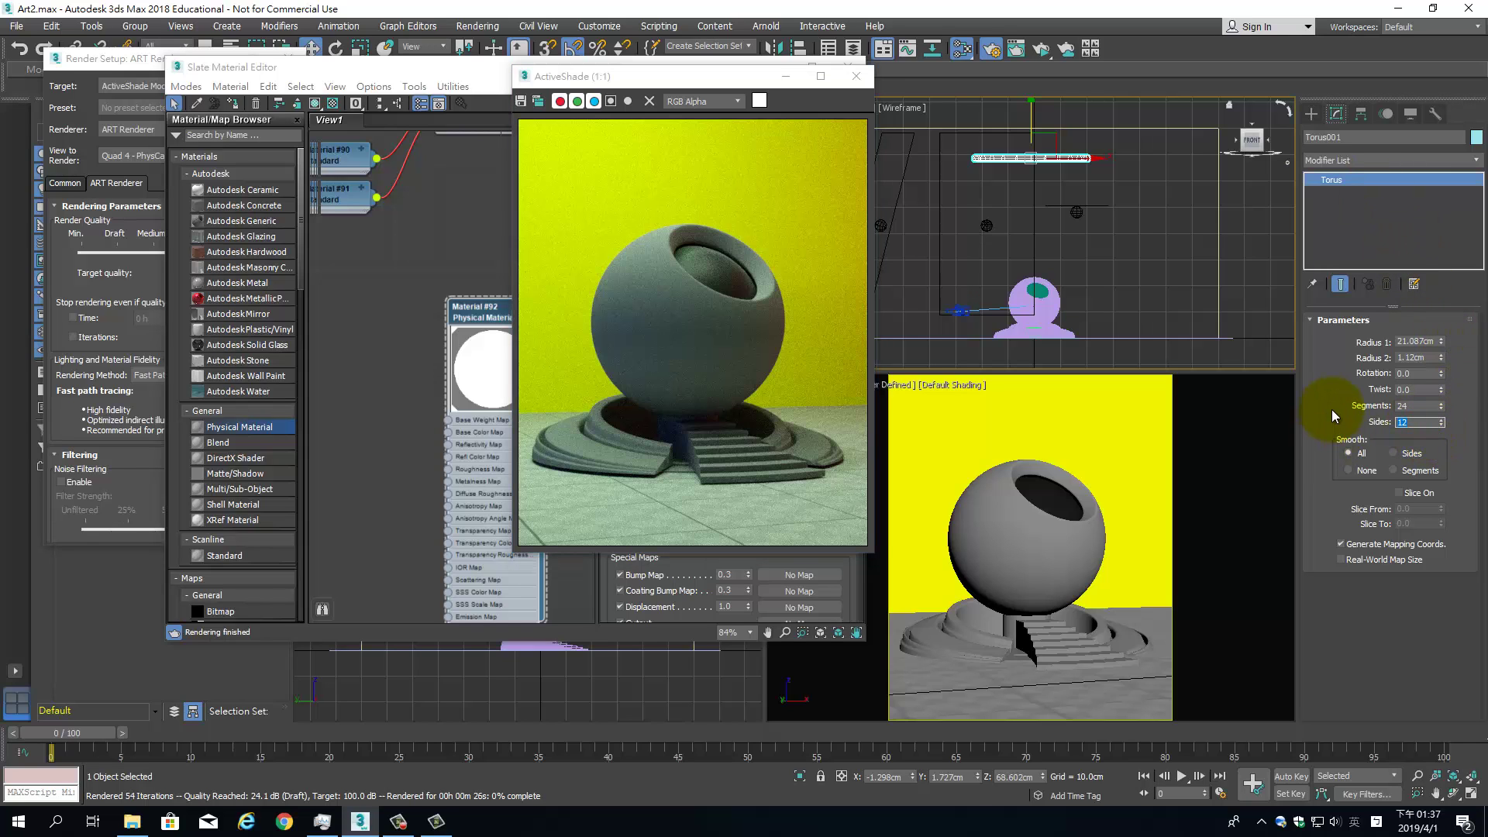
type("3")
key("Return")
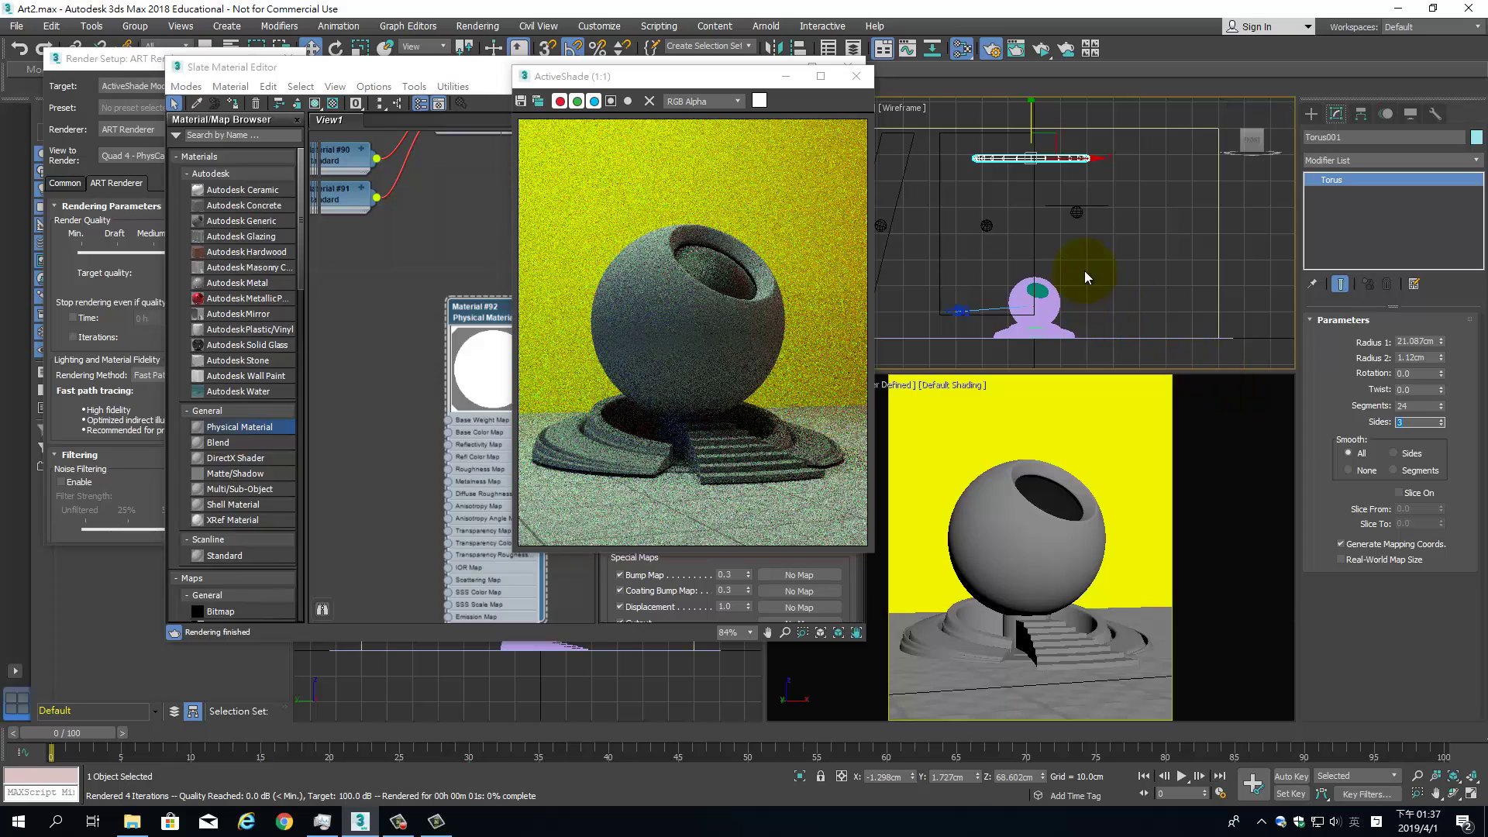
left_click_drag(403, 67, 239, 366)
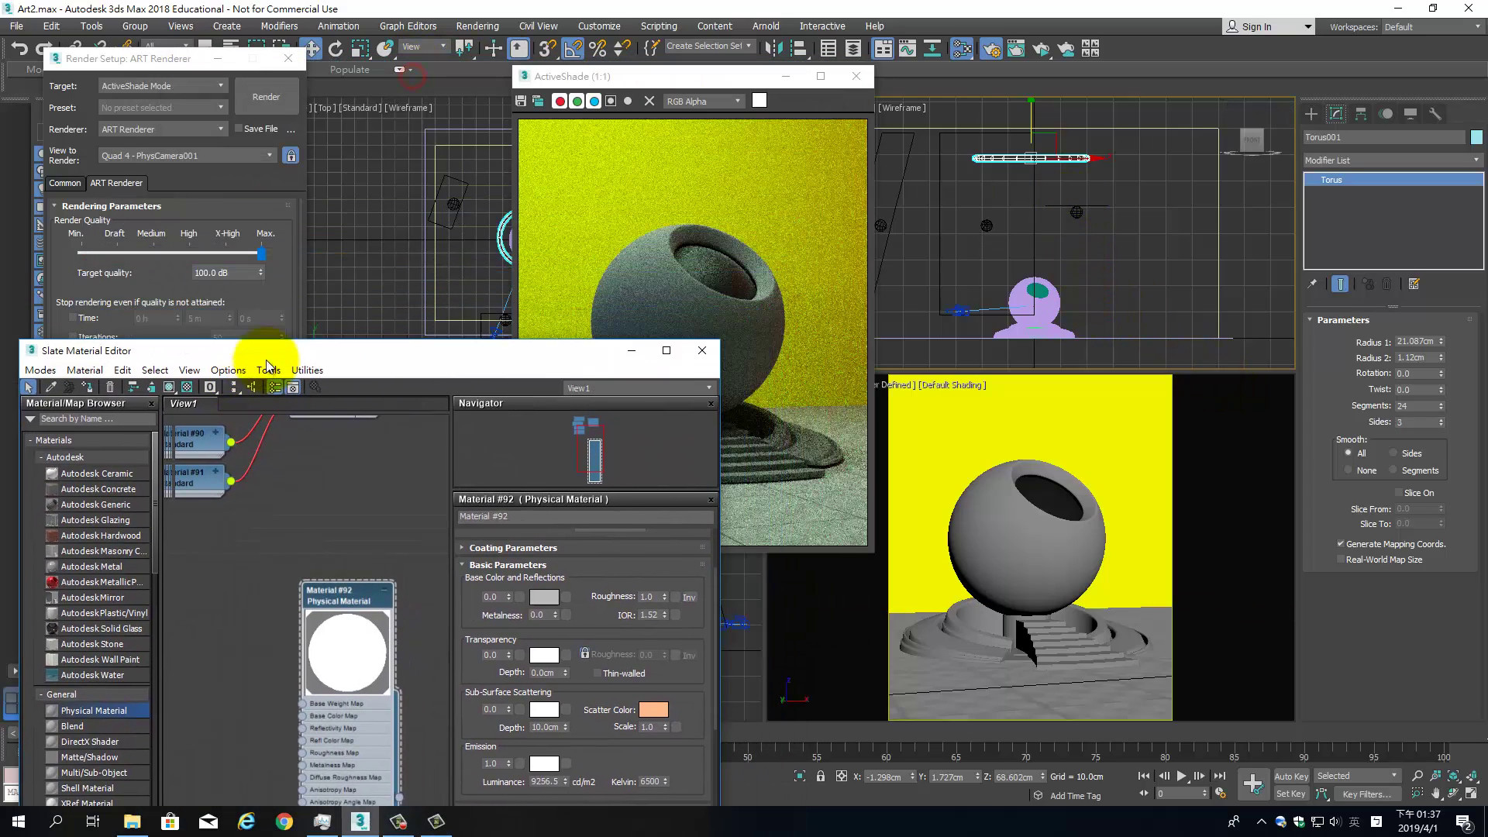
left_click_drag(763, 78, 922, 216)
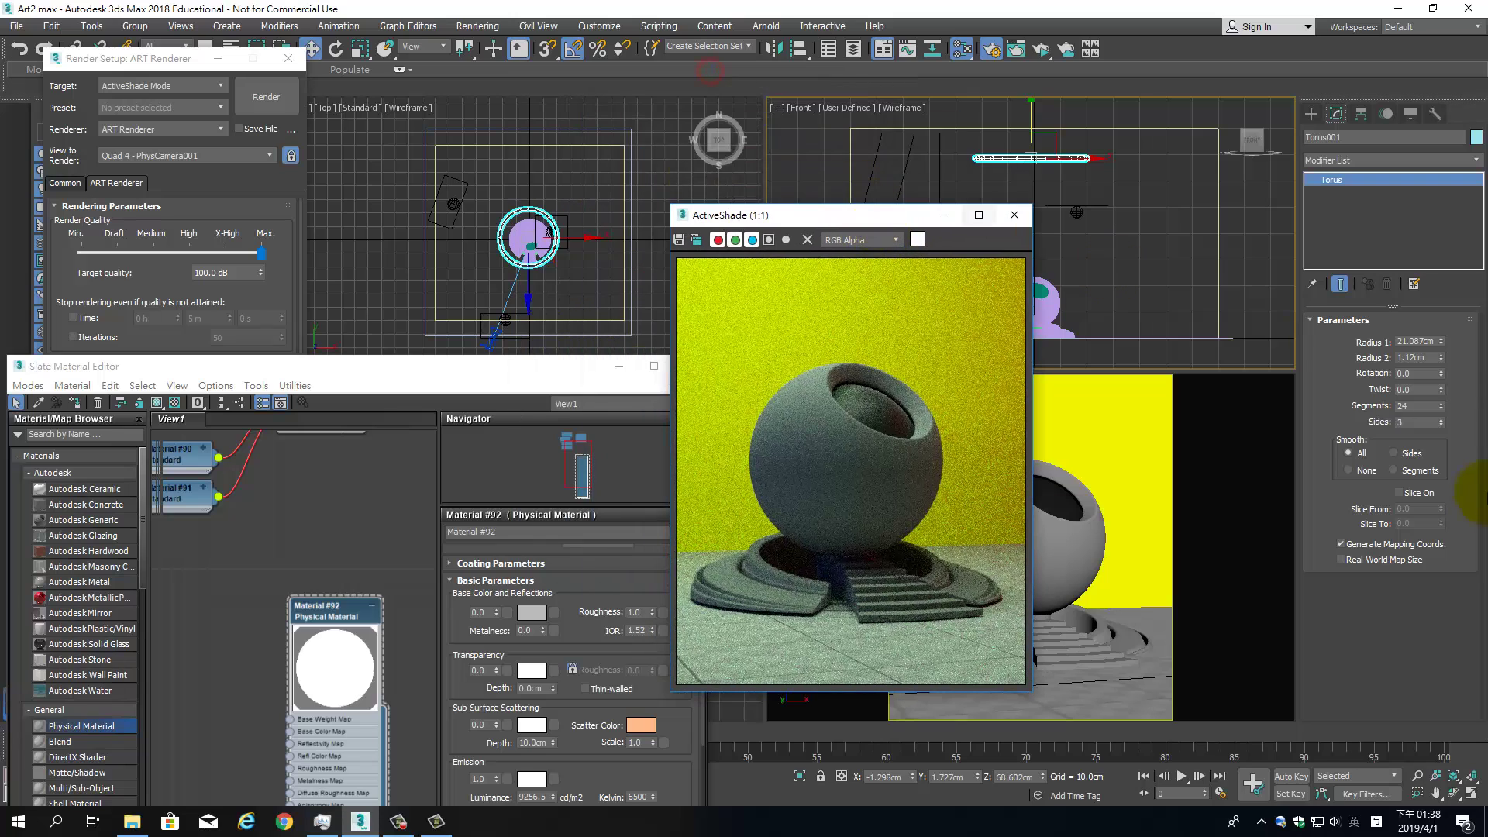
Try torus segment counts of 23, then 3.
left_click(1429, 406)
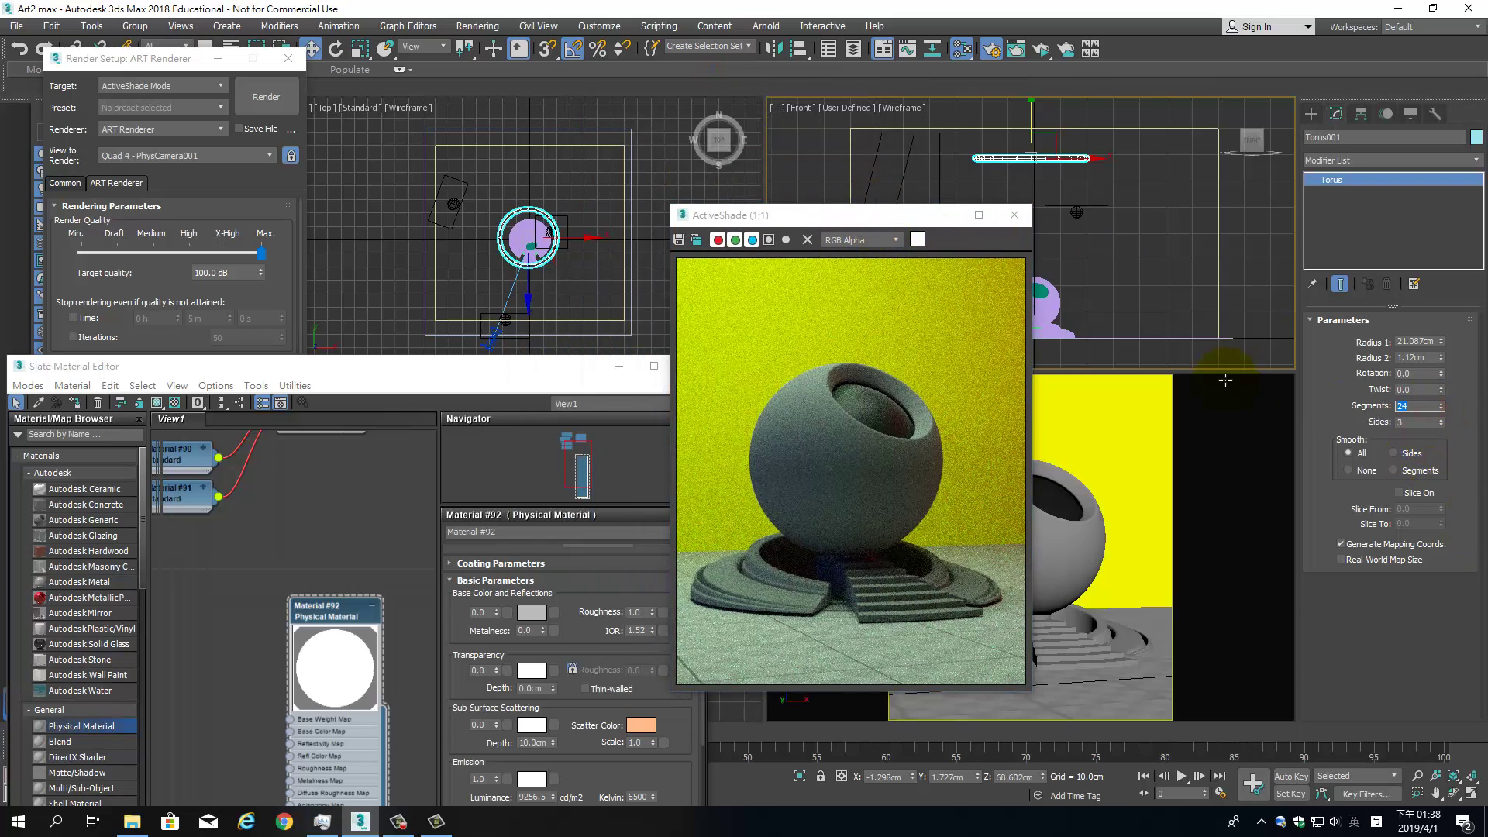
type("23")
key("Return")
type("3")
key("Return")
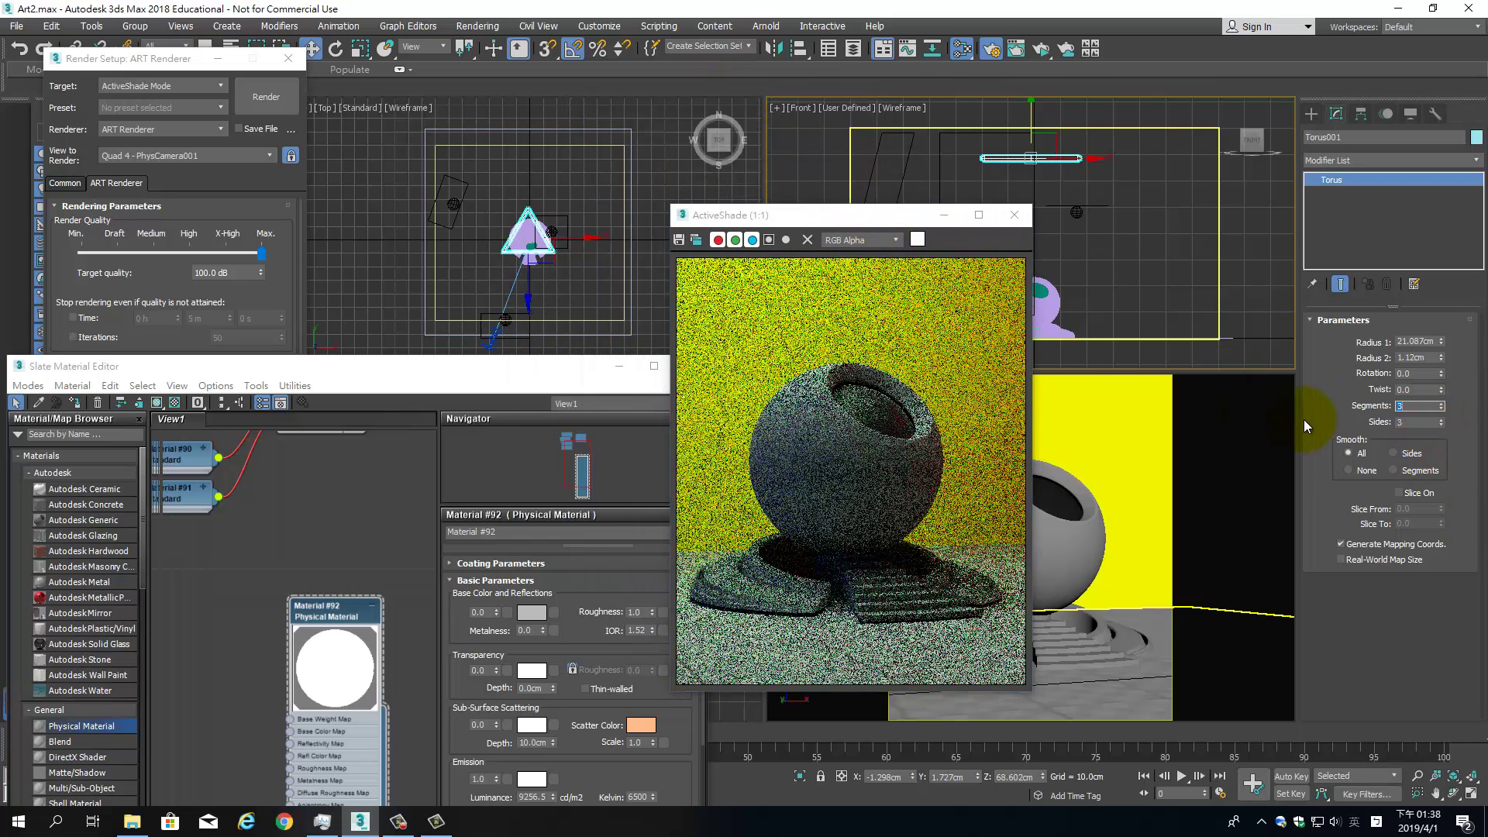
Raise the torus sides with the Sides spinner to 11.
left_click(1418, 422)
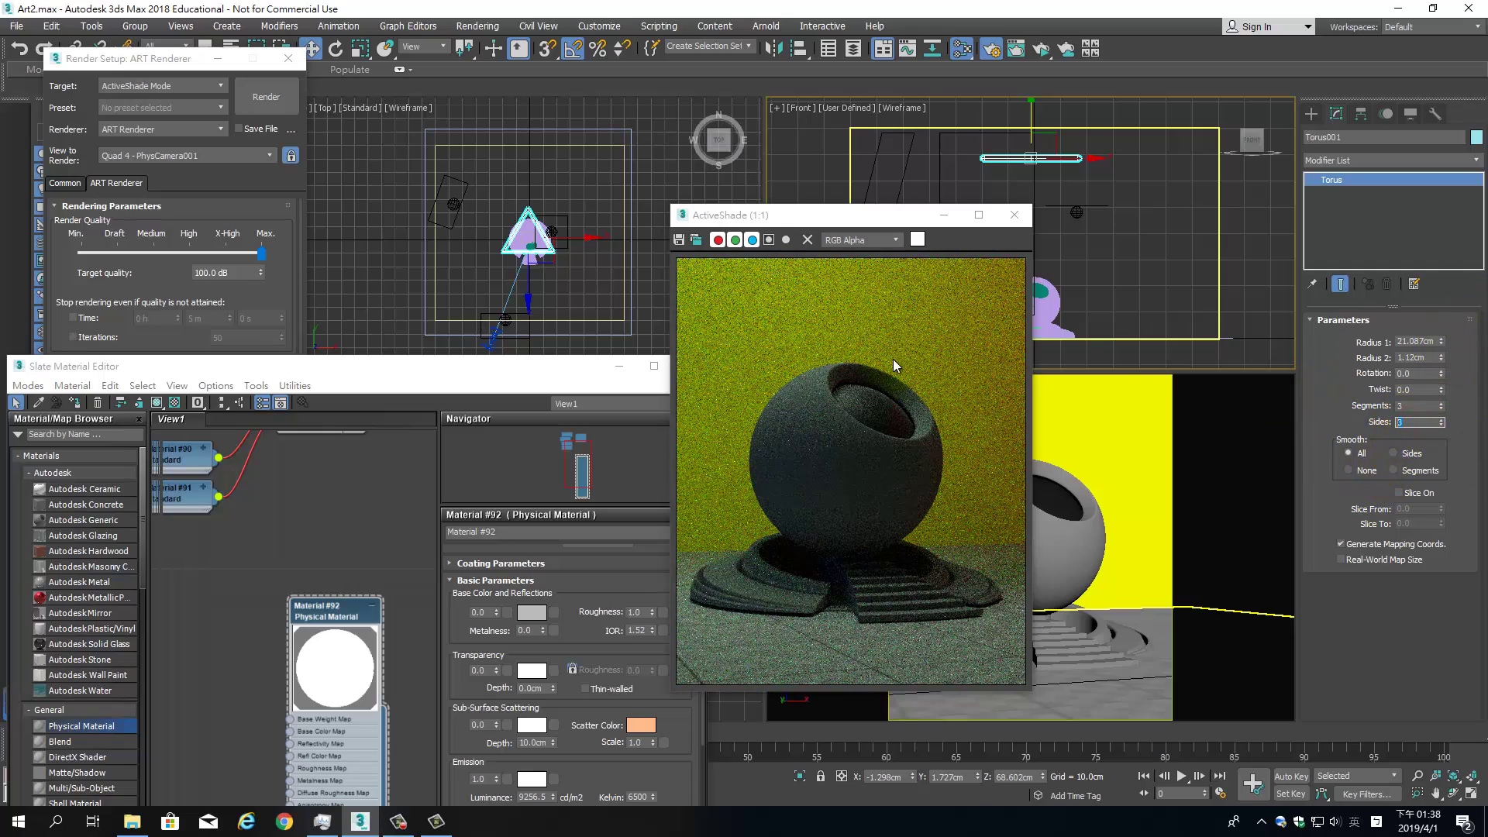
scroll(540, 241, "up", 5)
scroll(543, 232, "up", 4)
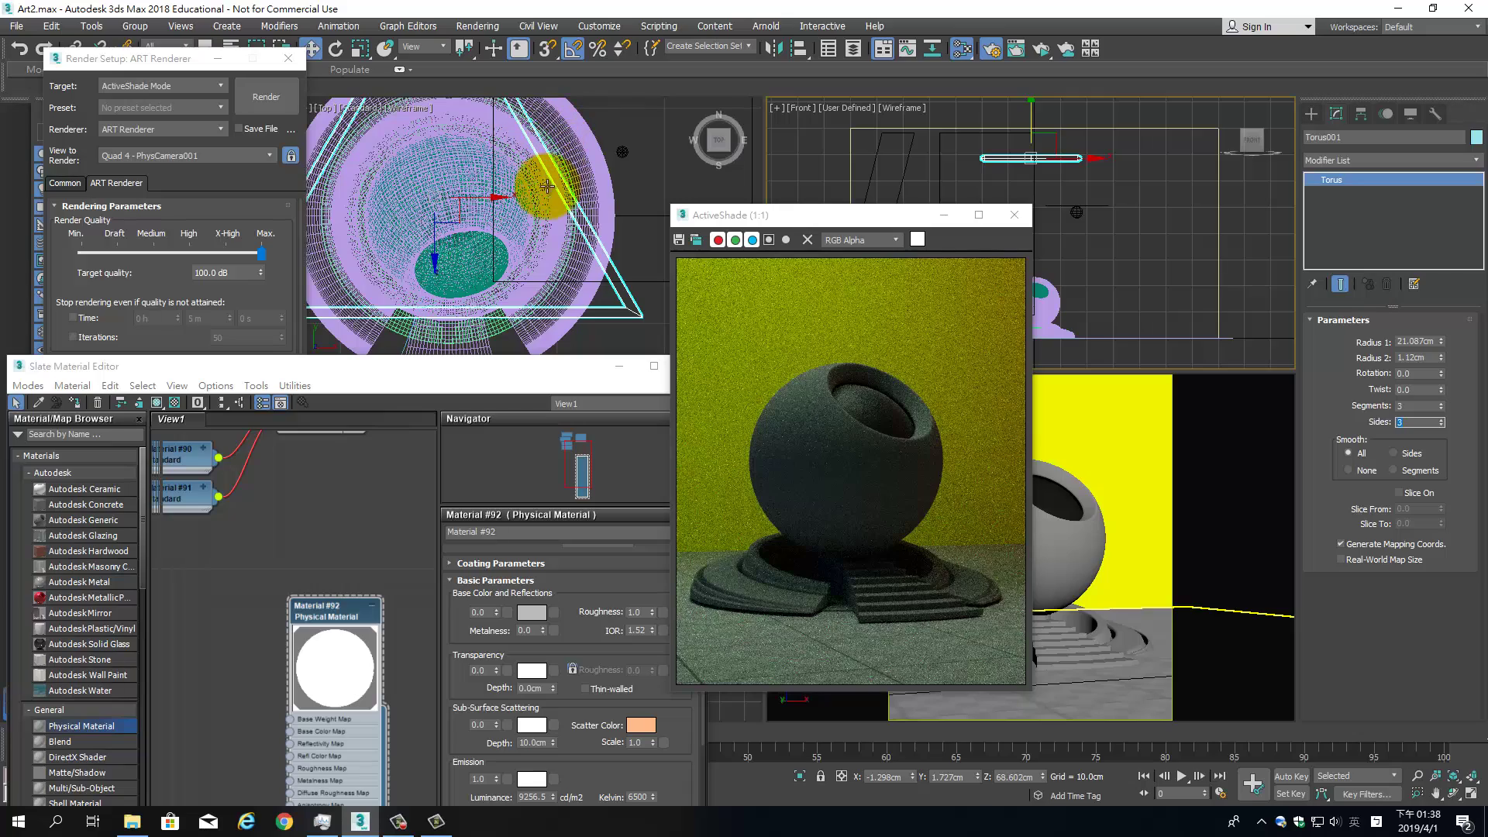
scroll(1139, 184, "up", 2)
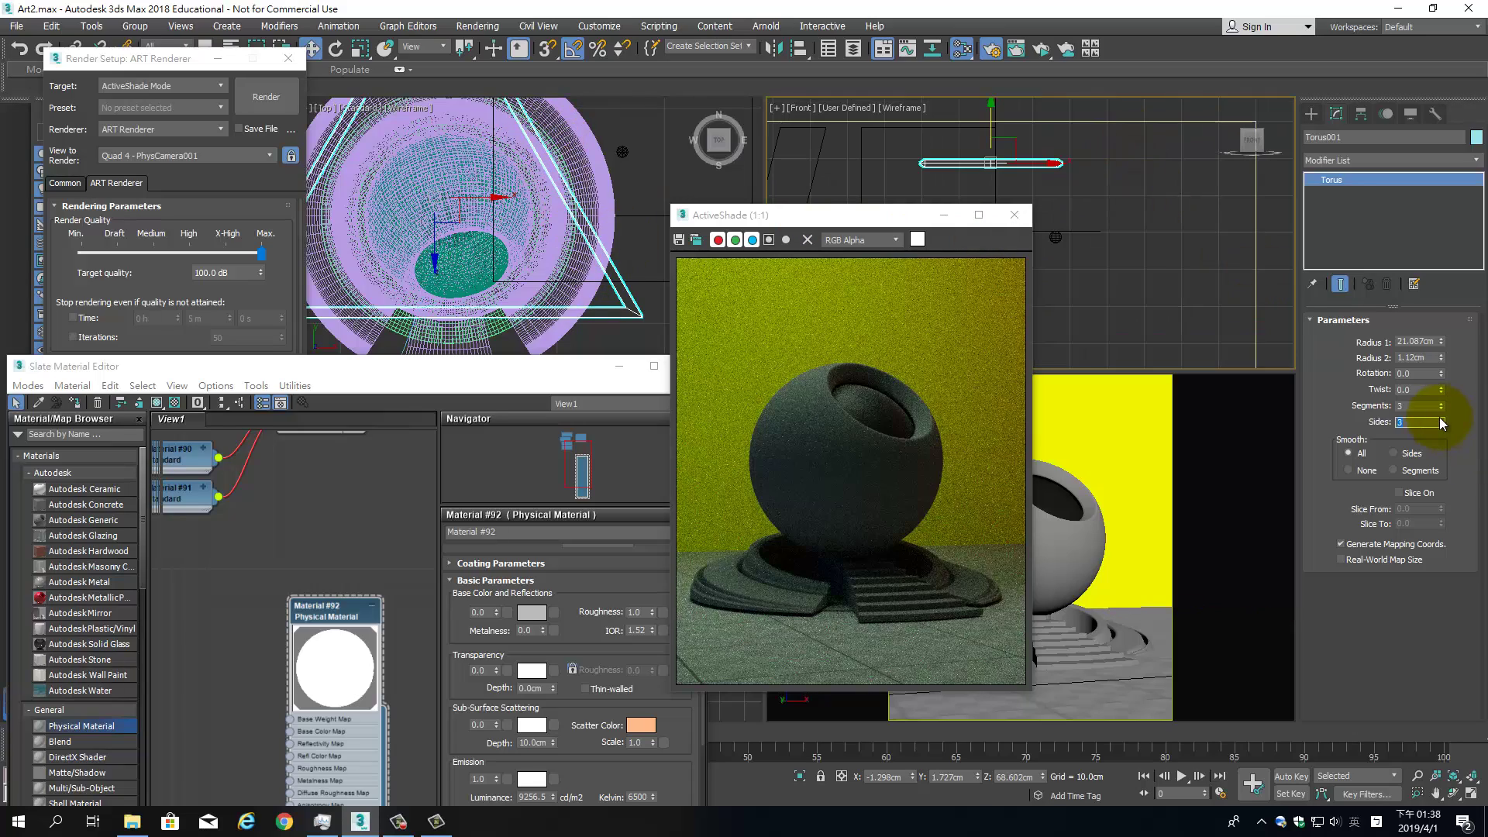
left_click_drag(1439, 423, 1434, 416)
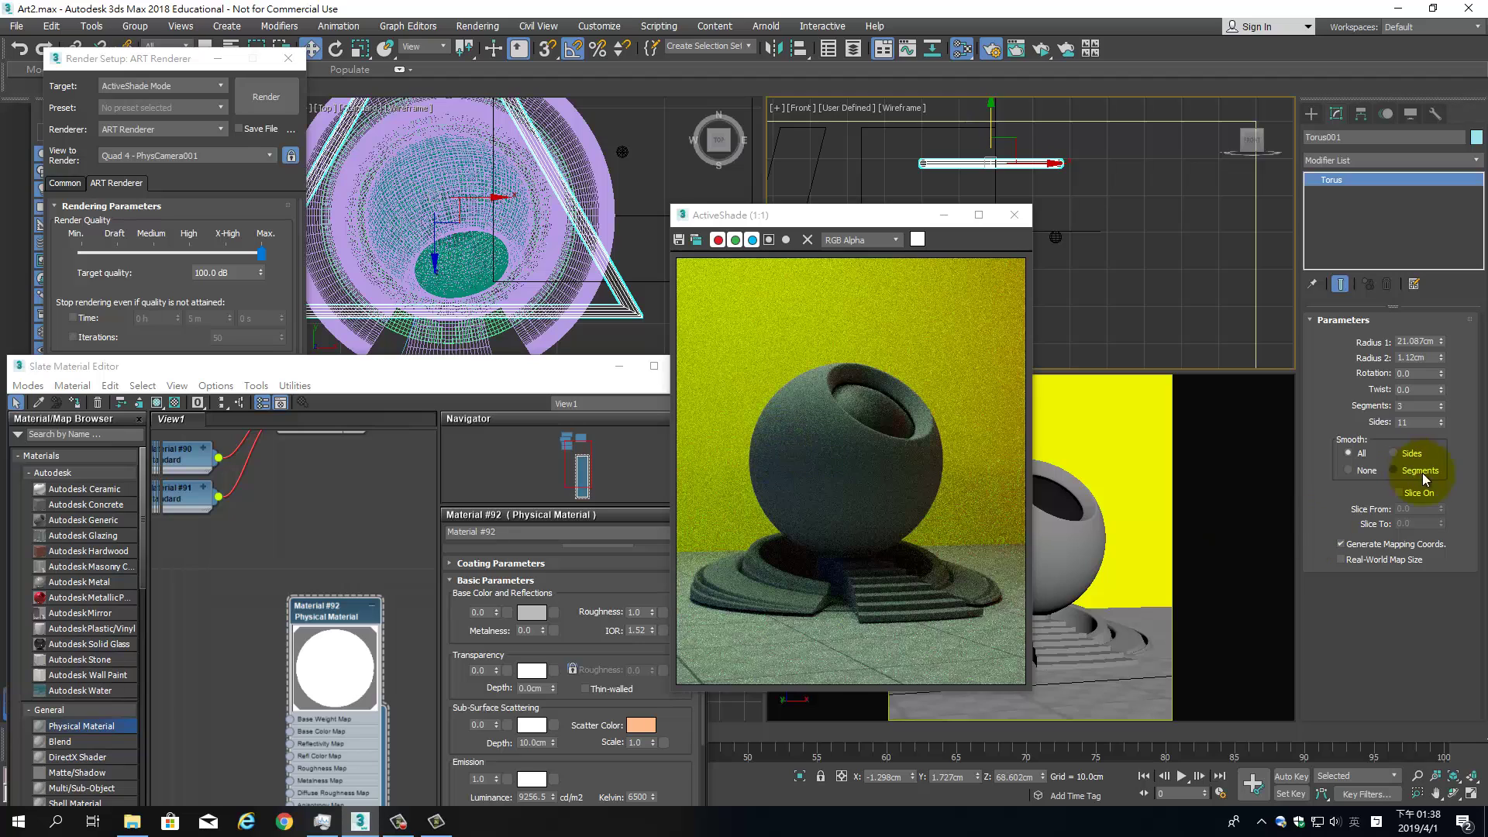
Set the torus segments to 12 and reposition the Material #92 node.
double_click(1424, 404)
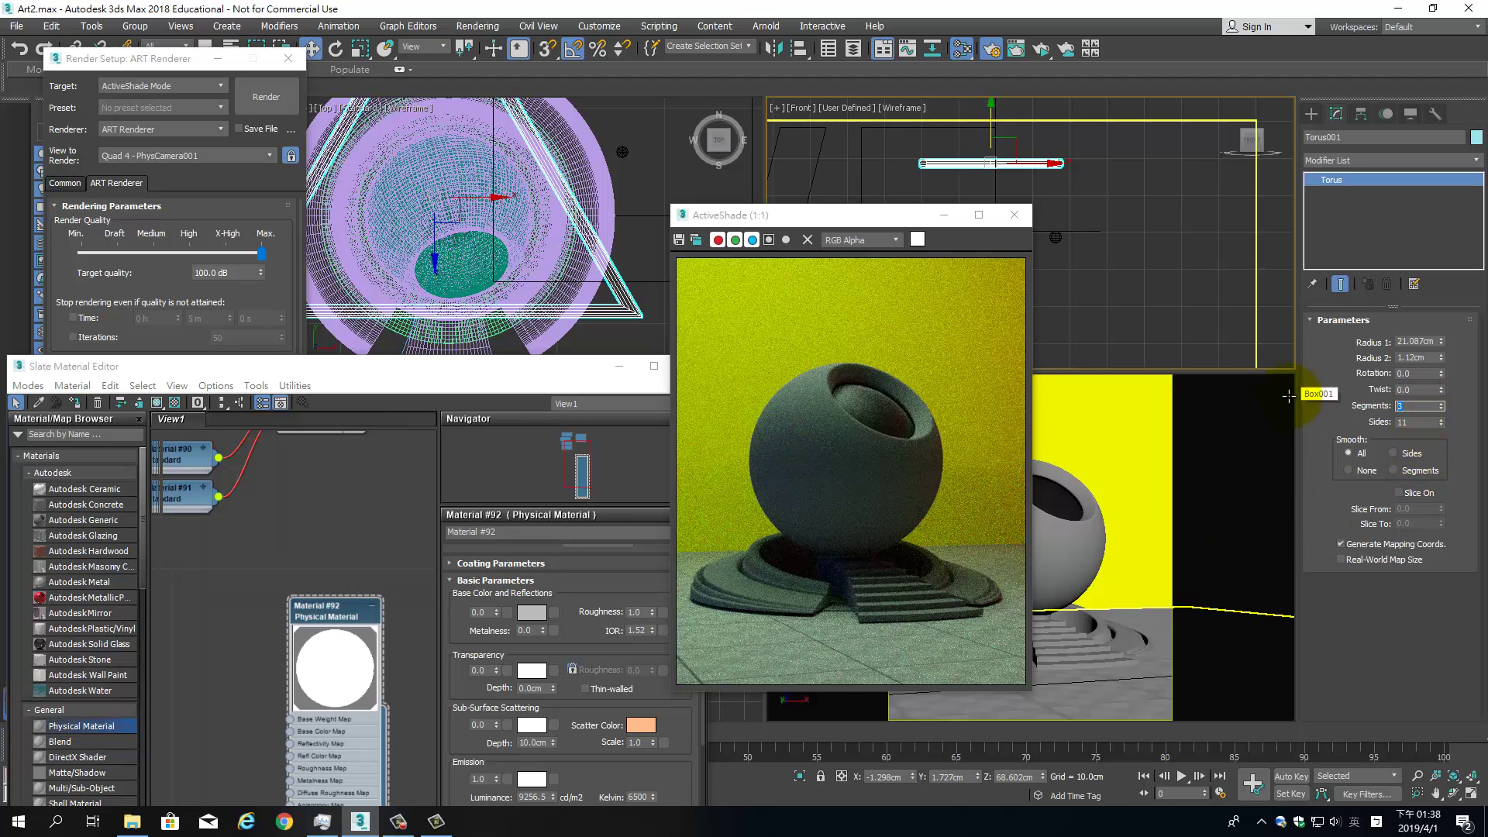
type("12")
key("Return")
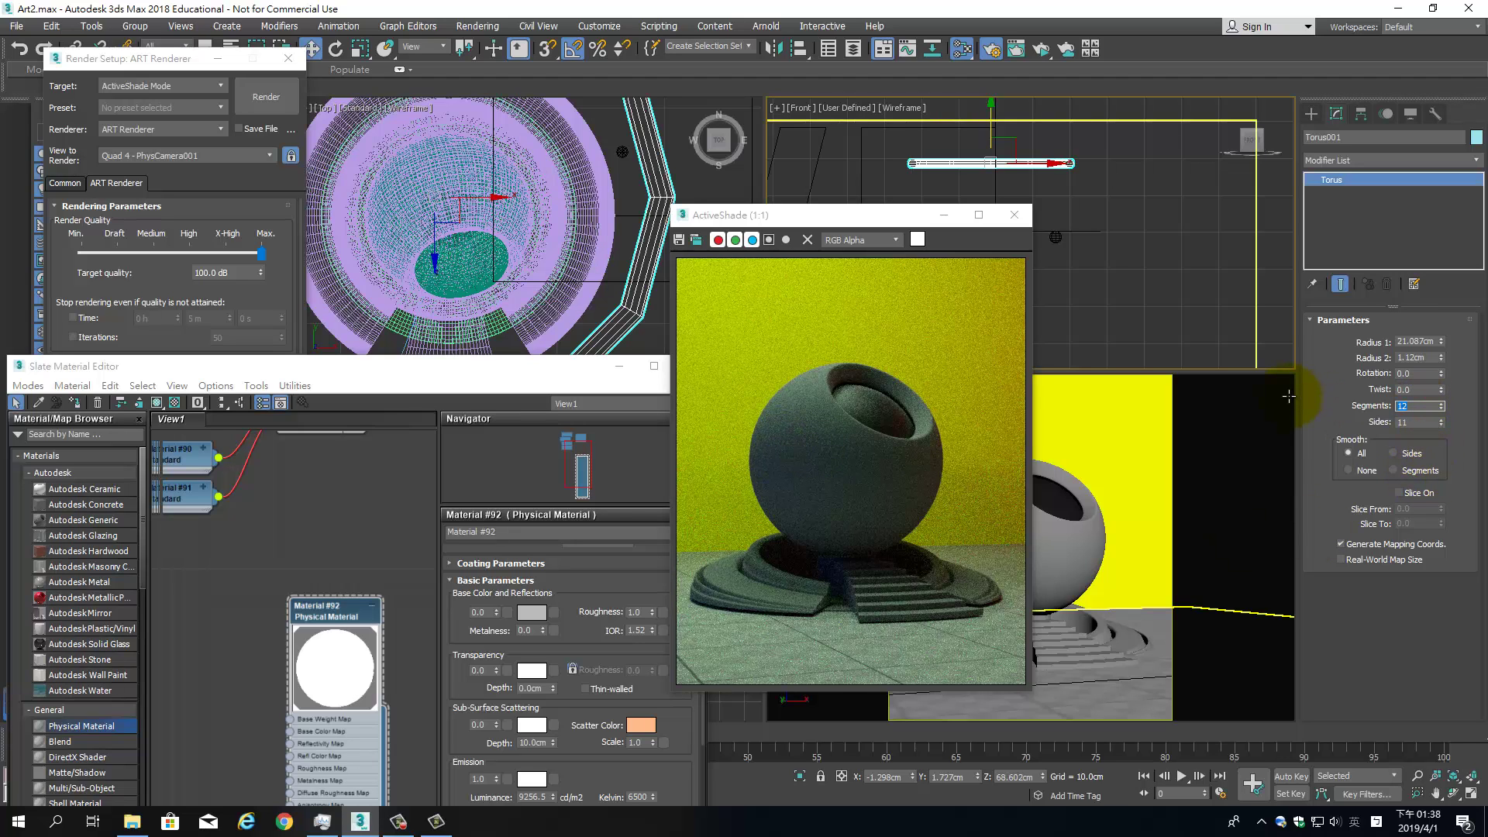
scroll(493, 207, "down", 2)
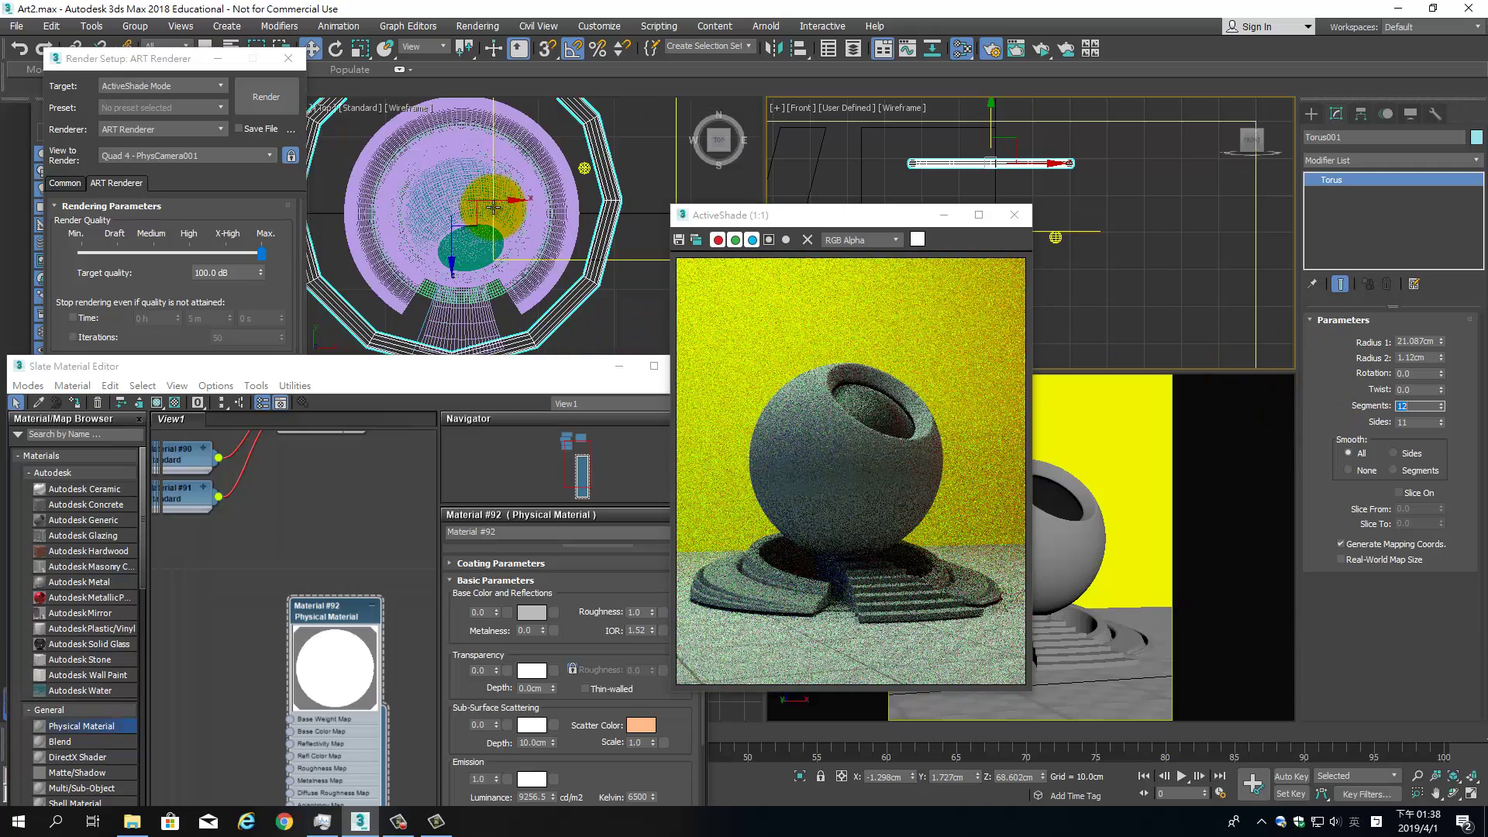
scroll(494, 207, "down", 3)
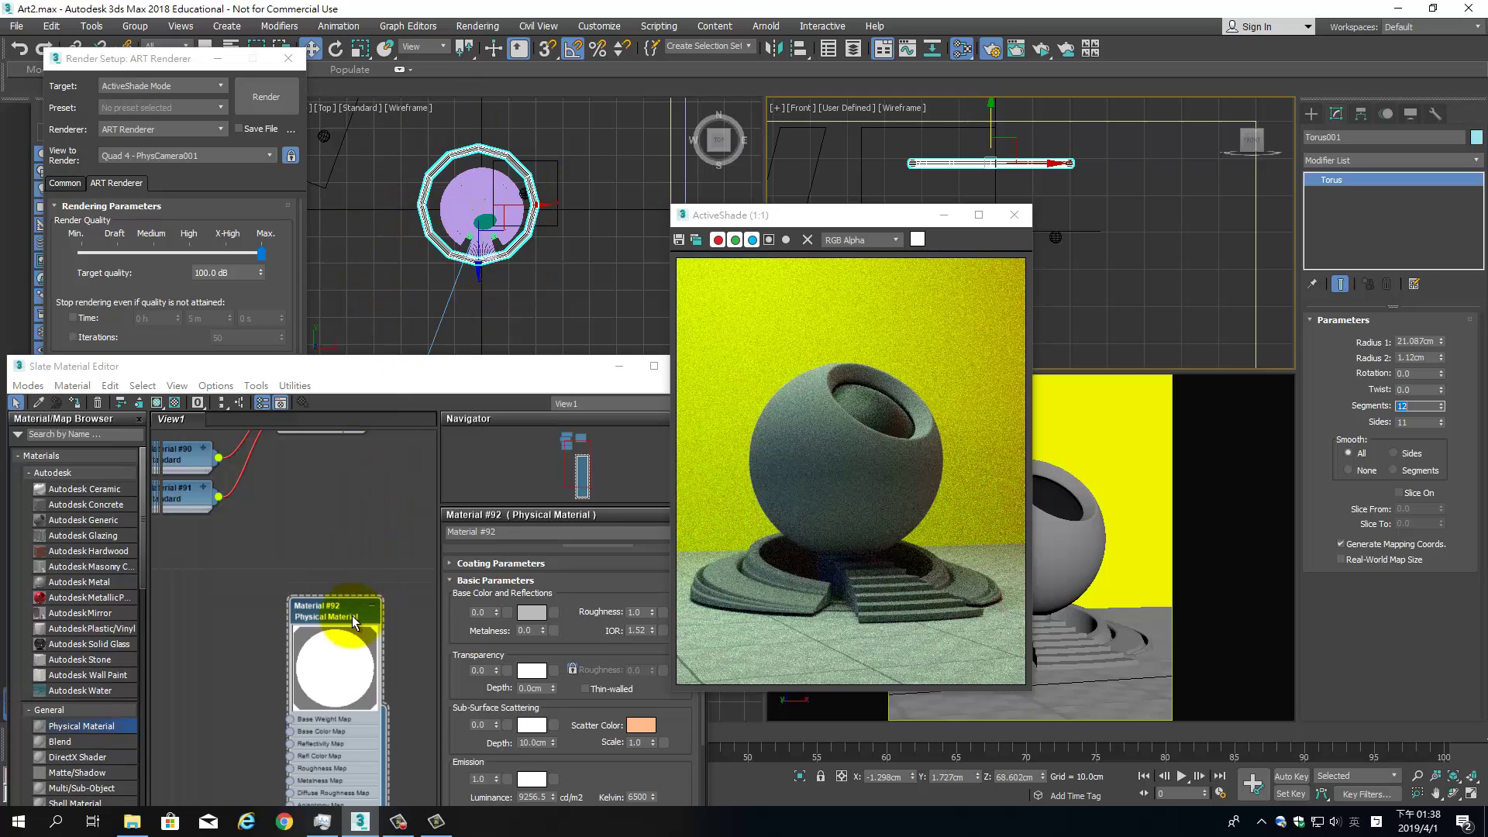
left_click_drag(351, 615, 325, 499)
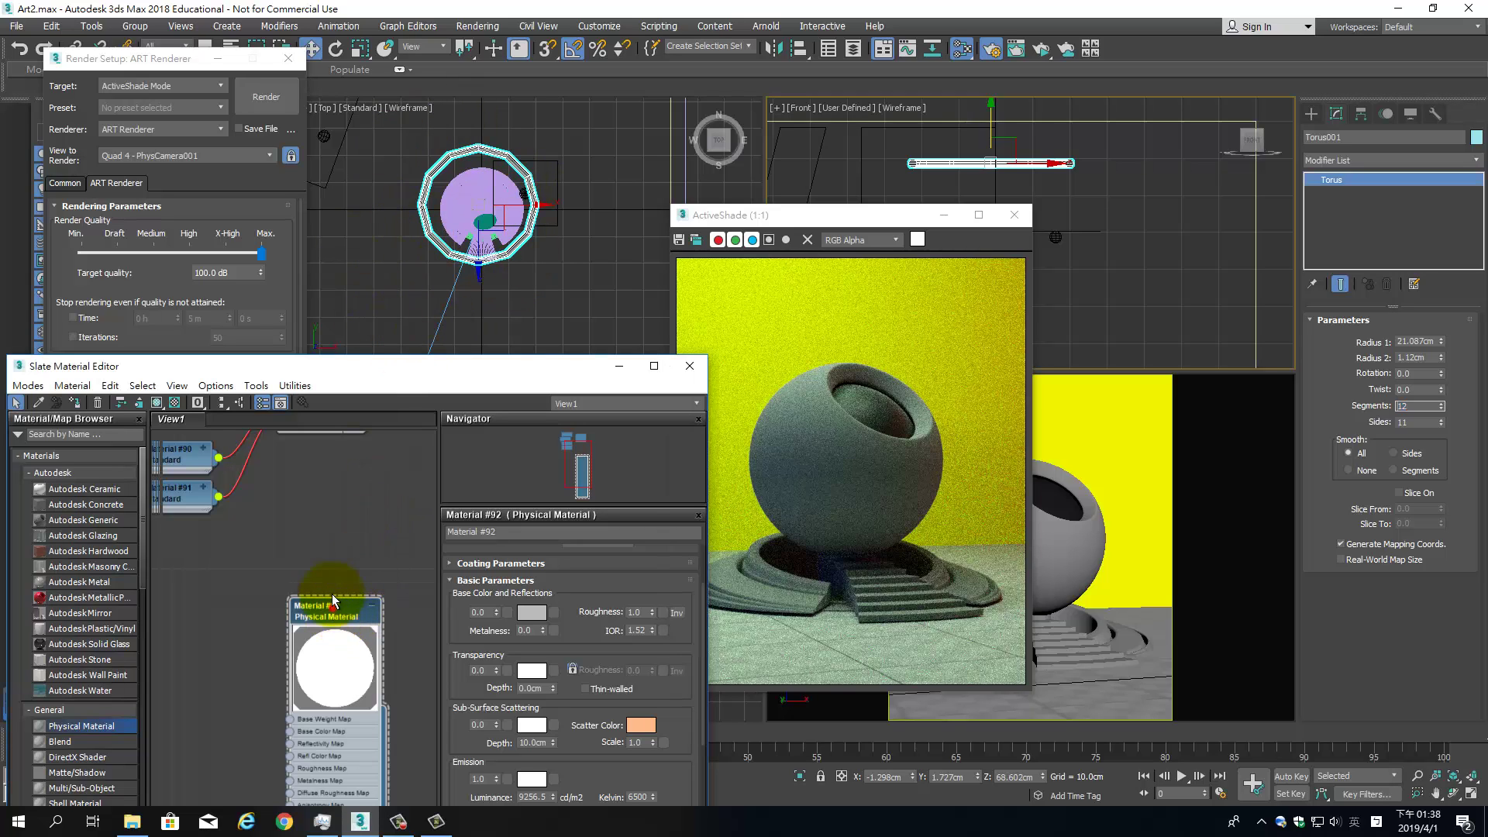
Select PhotometricLight001 in the Front view and show its Emit light from shape options.
left_click(1056, 237)
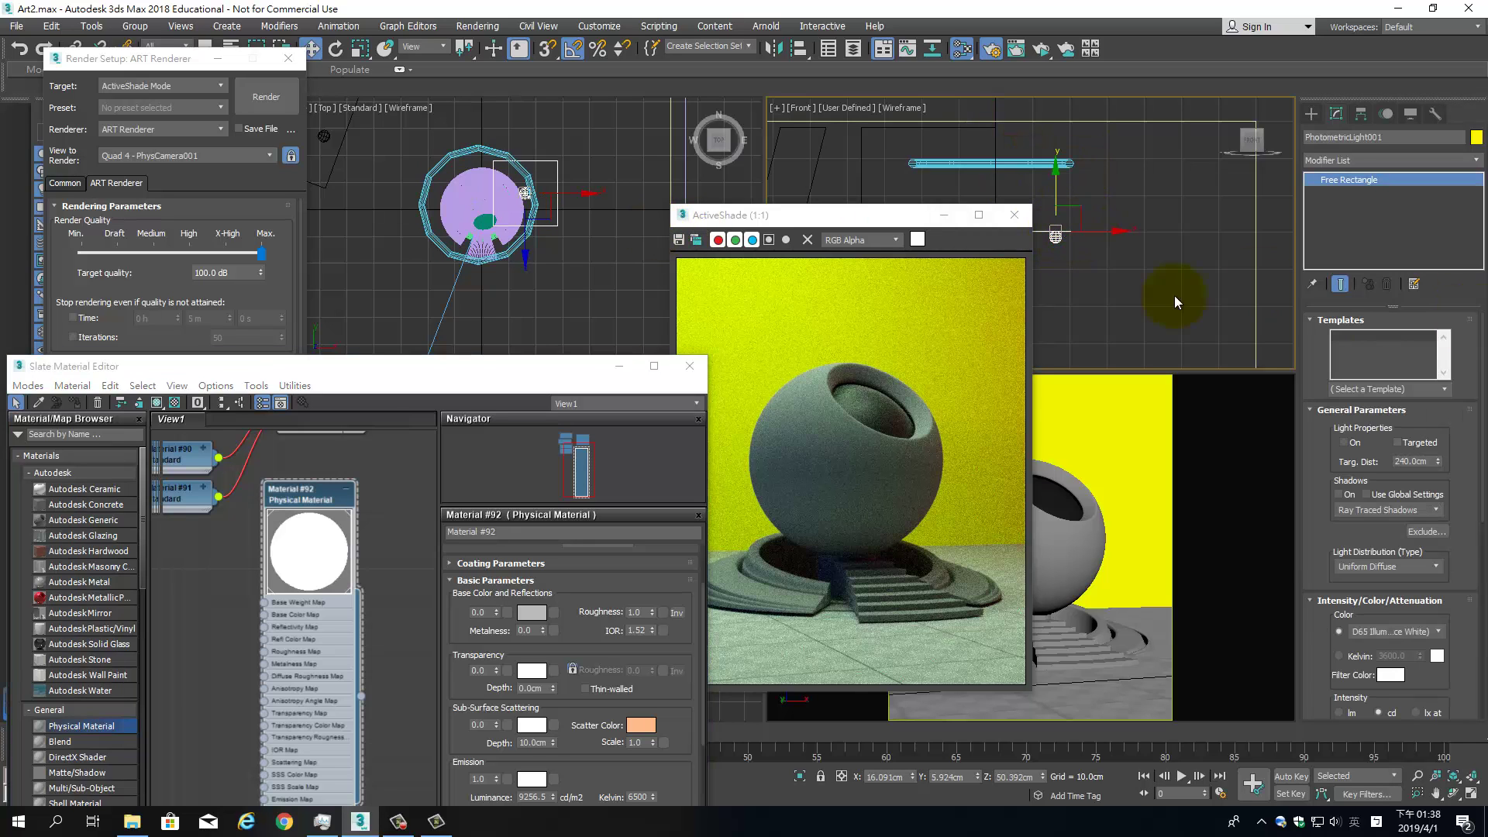
left_click_drag(884, 218, 551, 221)
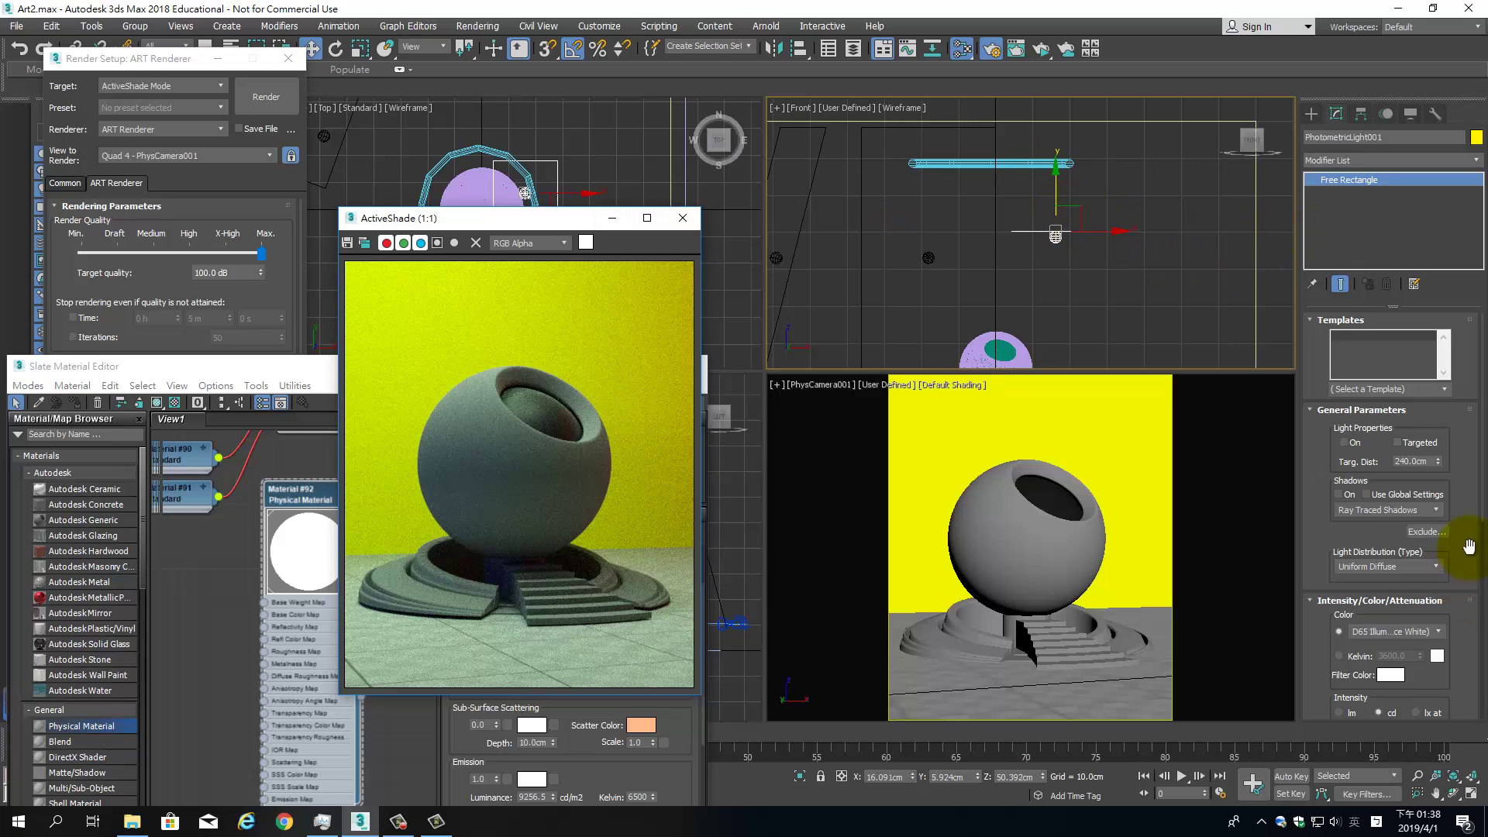
scroll(1468, 547, "down", 5)
left_click(1430, 551)
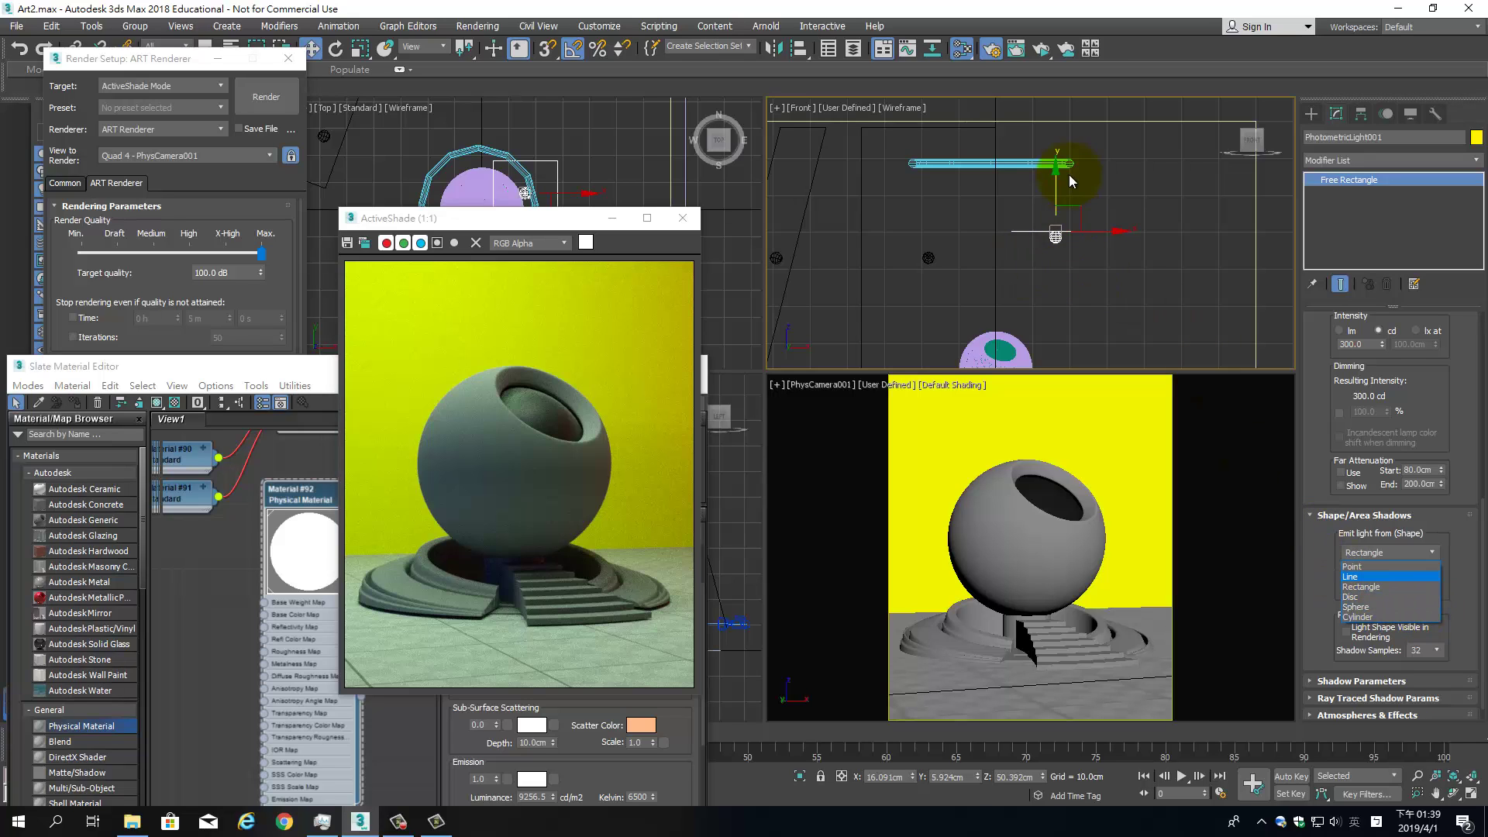
Make the light emit from a Line shape and lengthen it from 24 cm to 31.2 cm.
left_click(1371, 577)
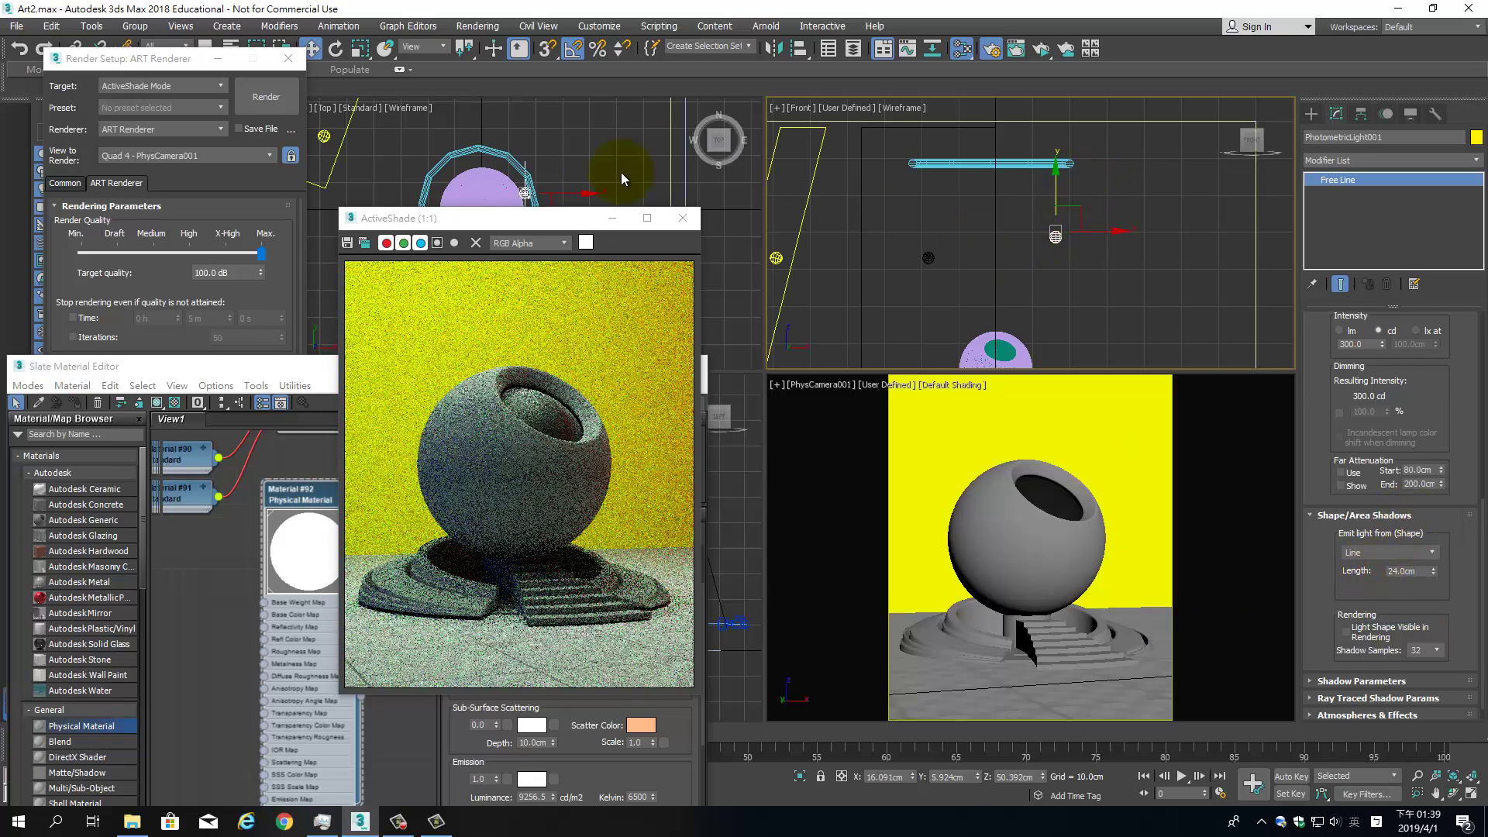
double_click(576, 215)
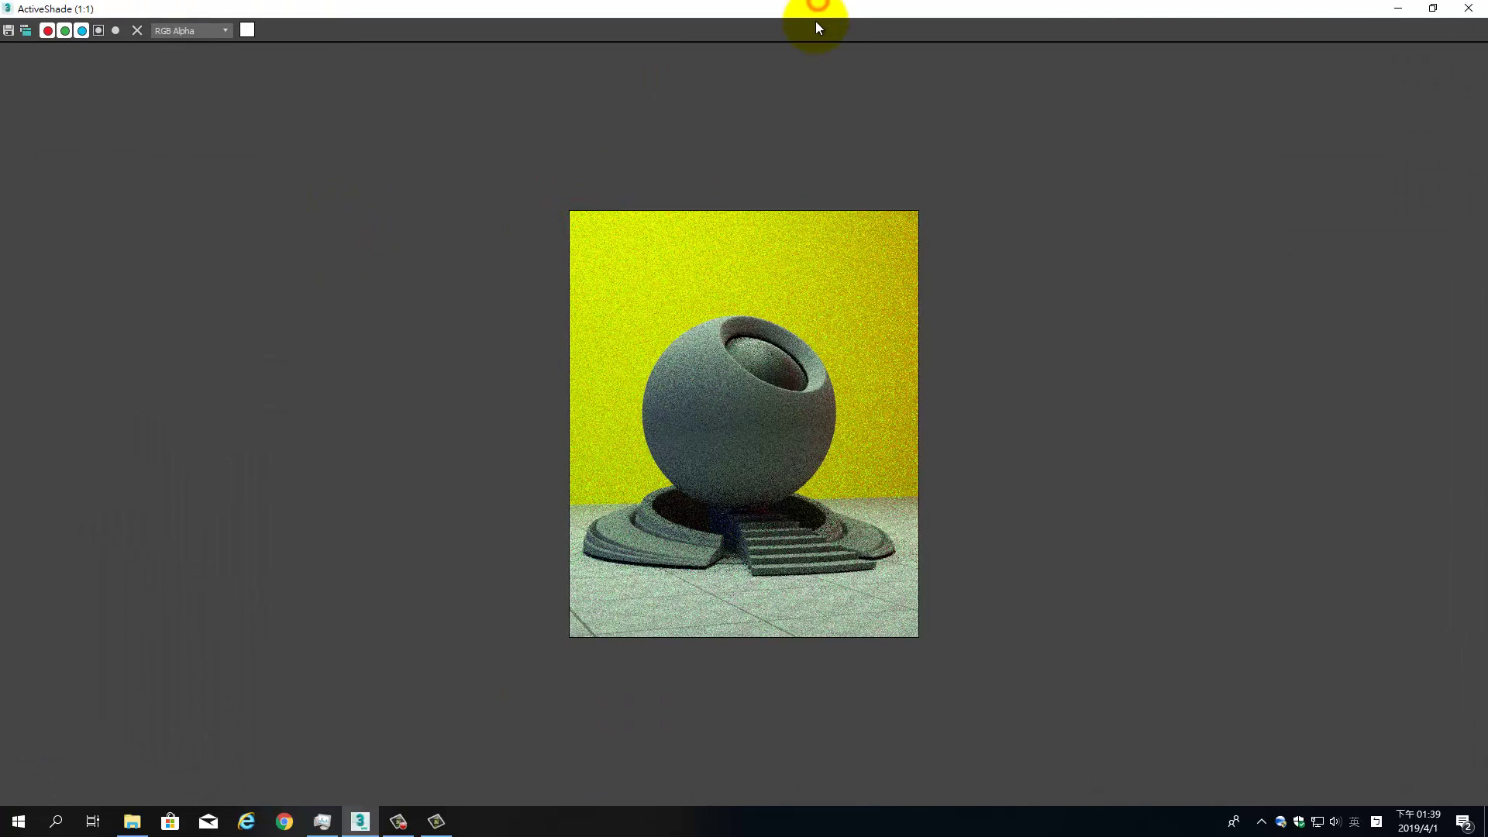
mouse_move(815, 21)
left_mouse_down()
mouse_move(563, 232)
mouse_move(520, 356)
left_mouse_up()
scroll(500, 190, "up", 3)
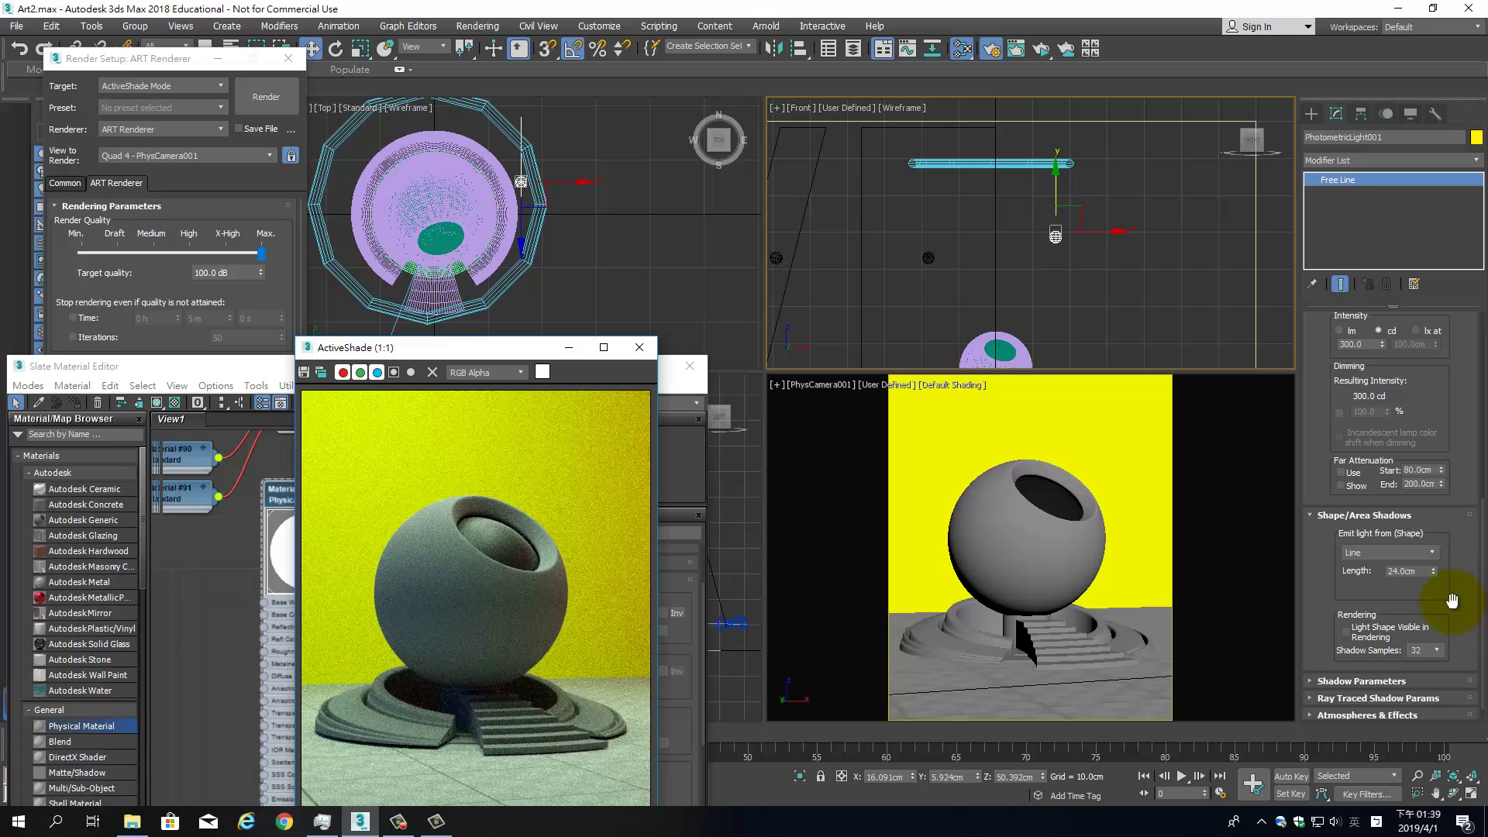
left_click_drag(1434, 573, 1431, 551)
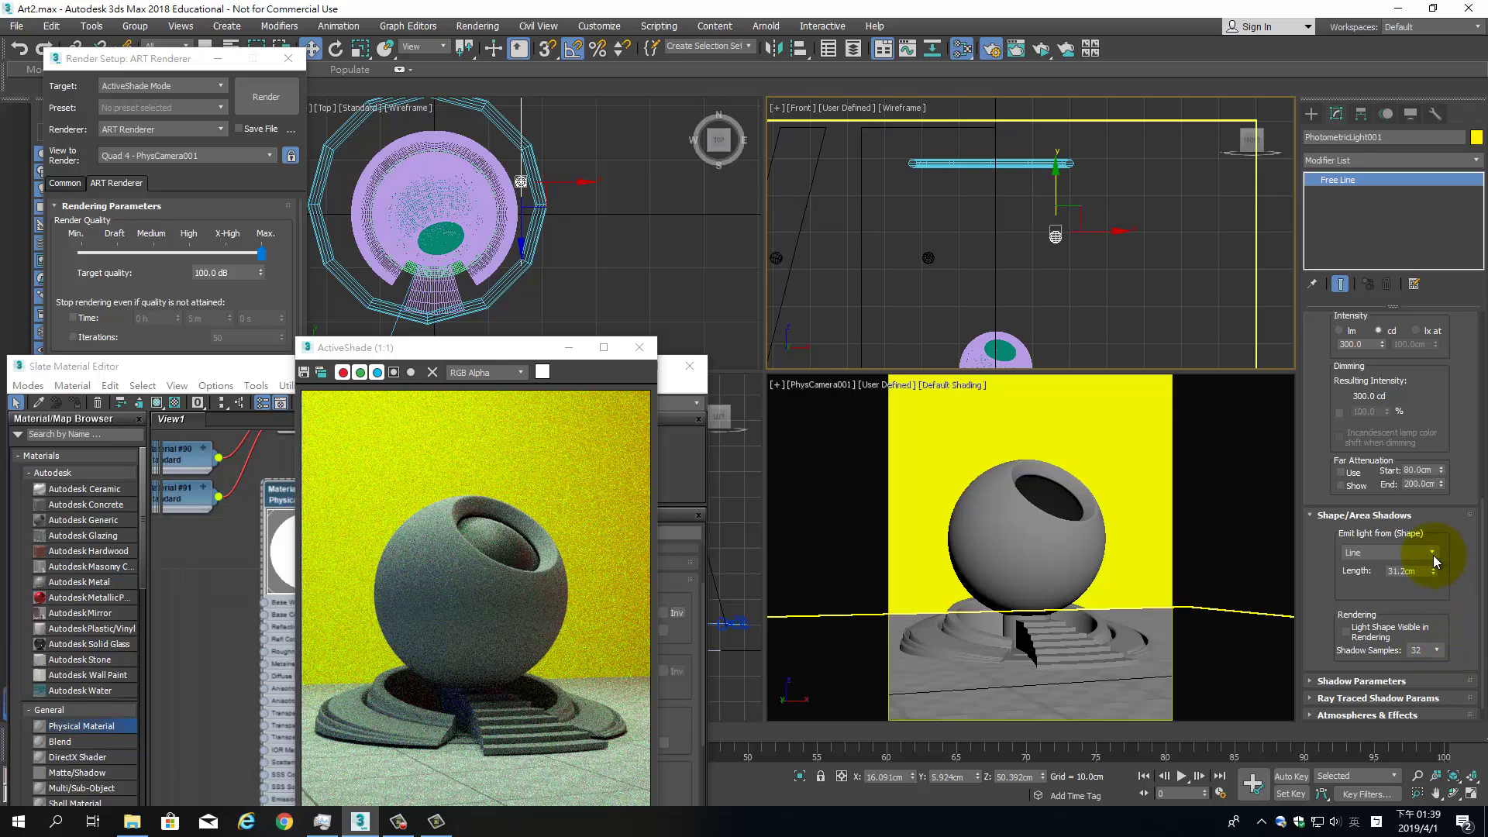
left_click(1056, 236)
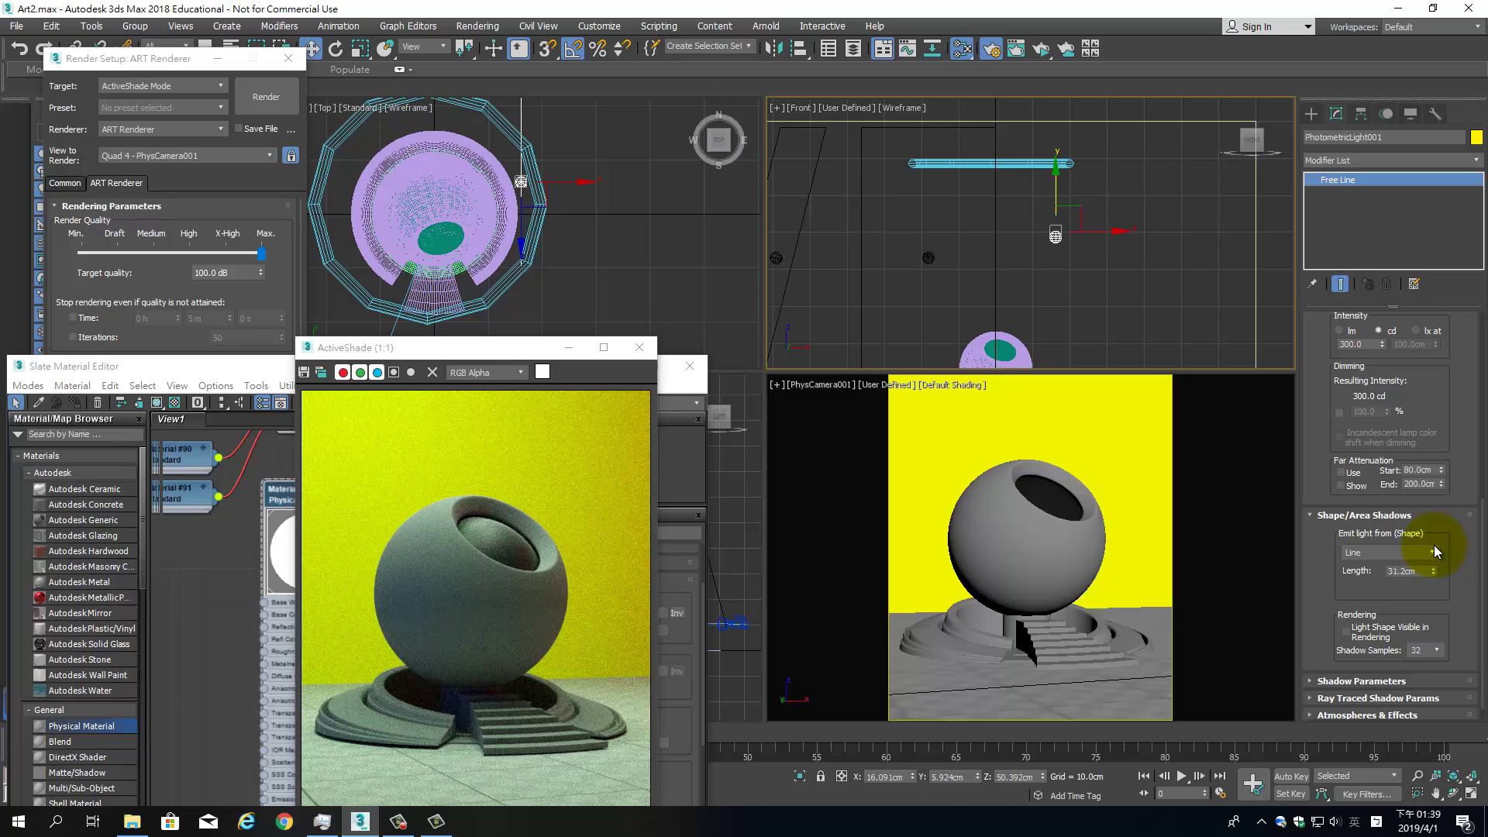
Change the light's emitting shape to Cylinder, about 30.888 cm long.
left_click(1436, 550)
left_click(1387, 620)
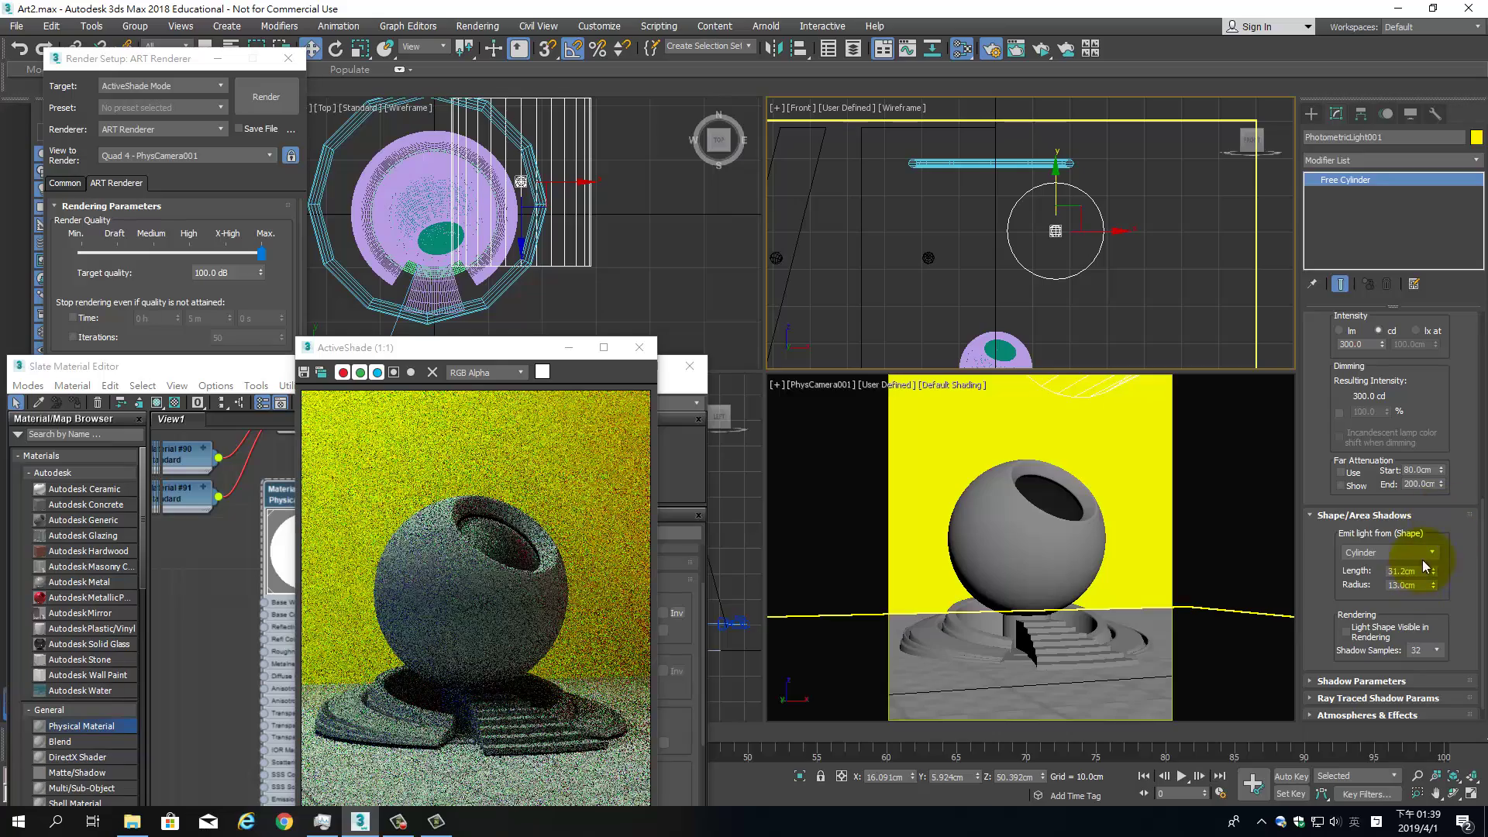
left_click_drag(1432, 577, 1439, 644)
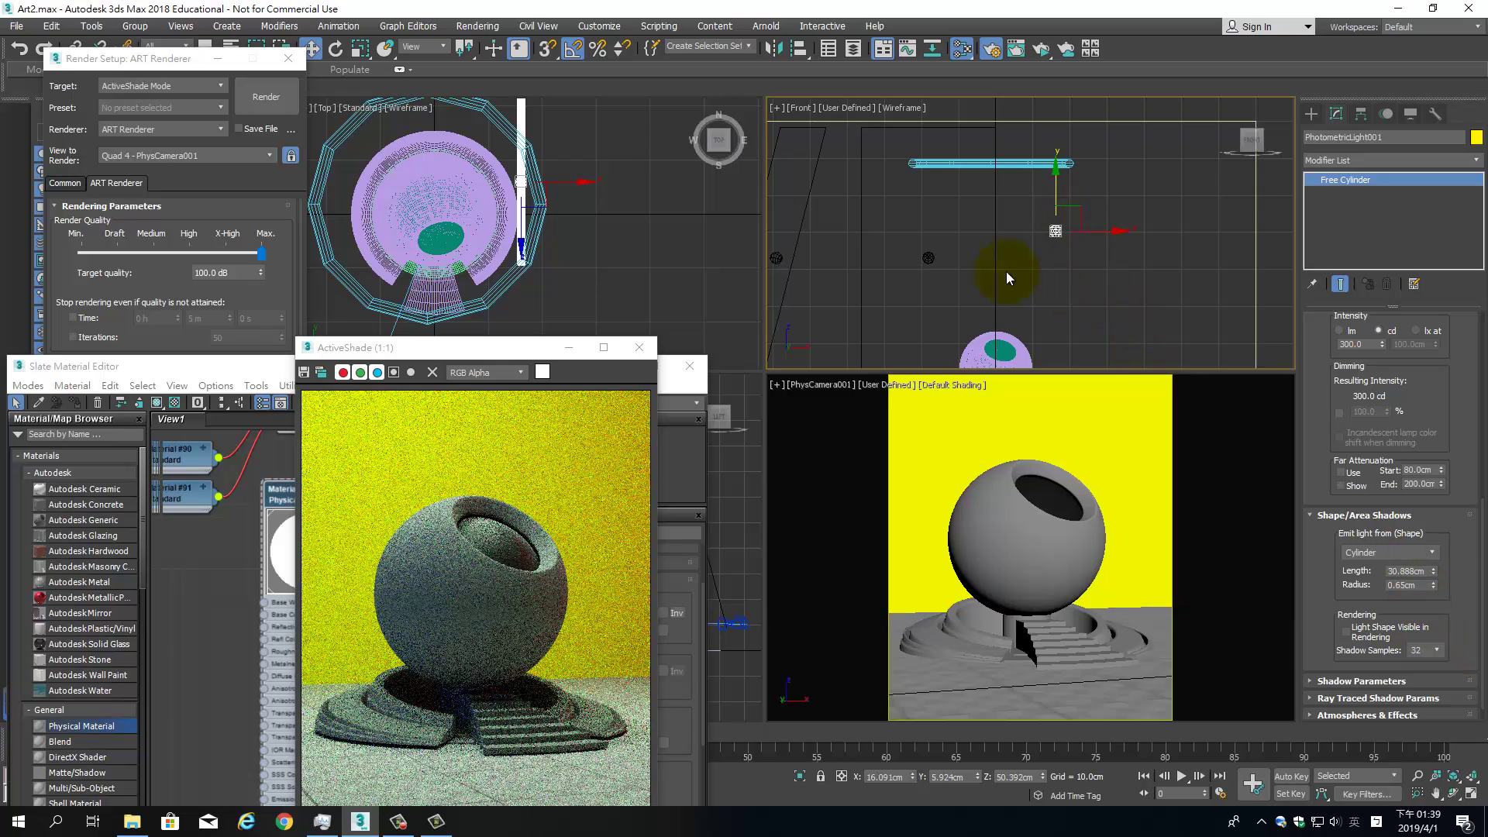
Switch the photometric light on and raise it to 63.749 cm near the torus ring.
left_click(1034, 164)
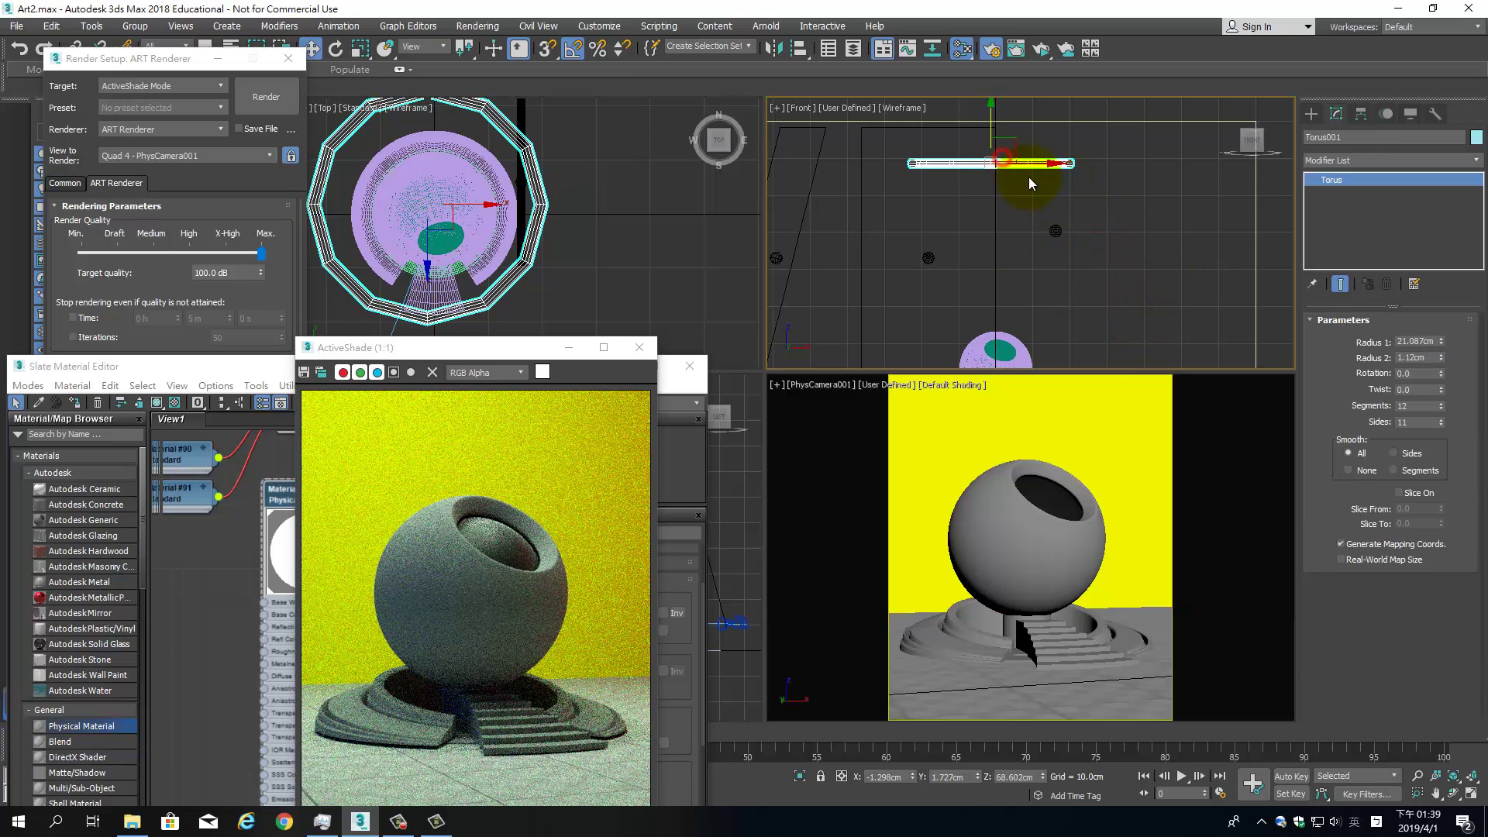
left_click(1046, 207)
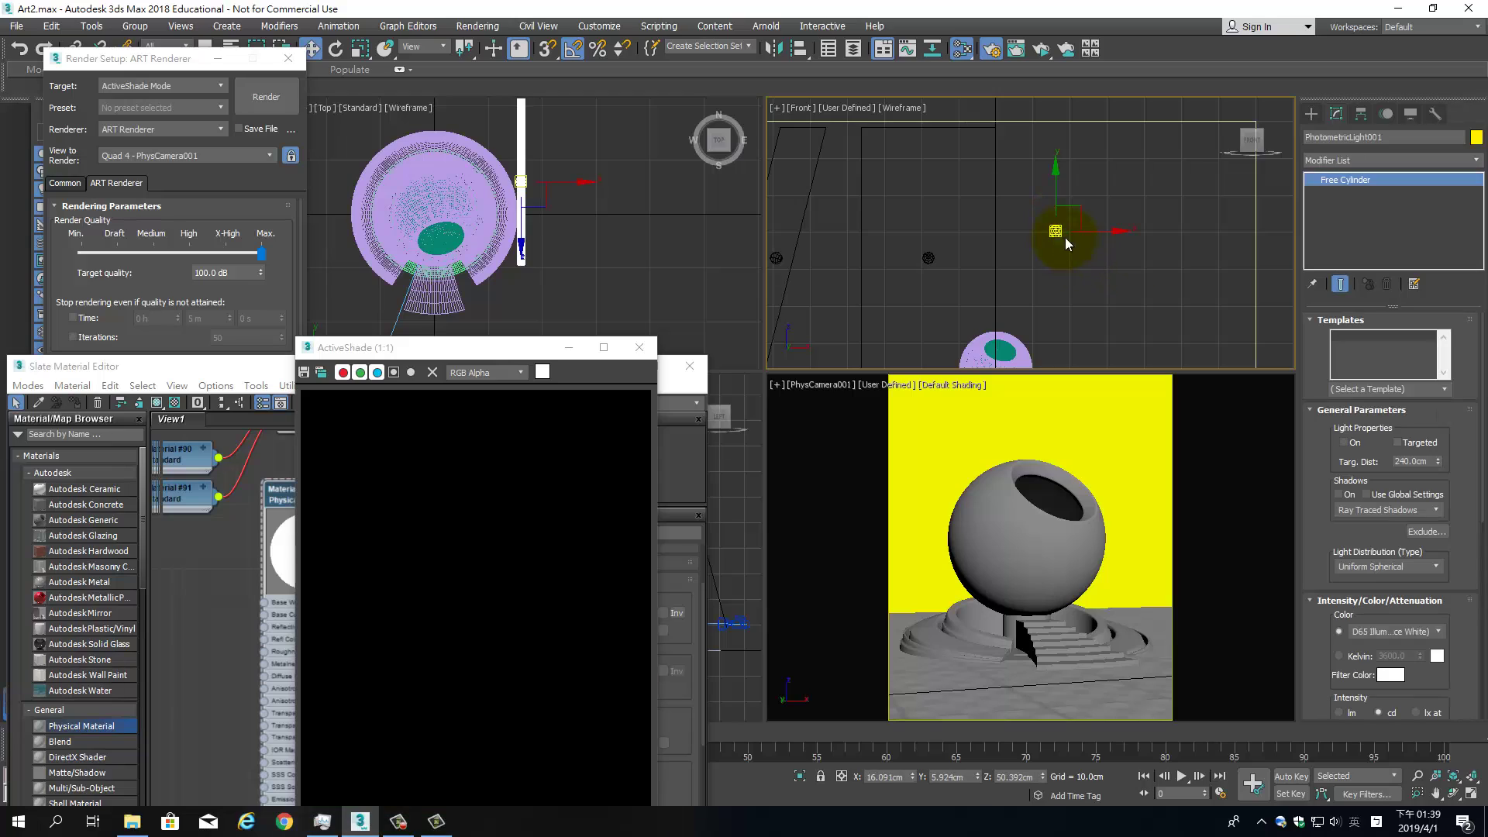
left_click(1349, 440)
left_click_drag(1090, 204, 1023, 156)
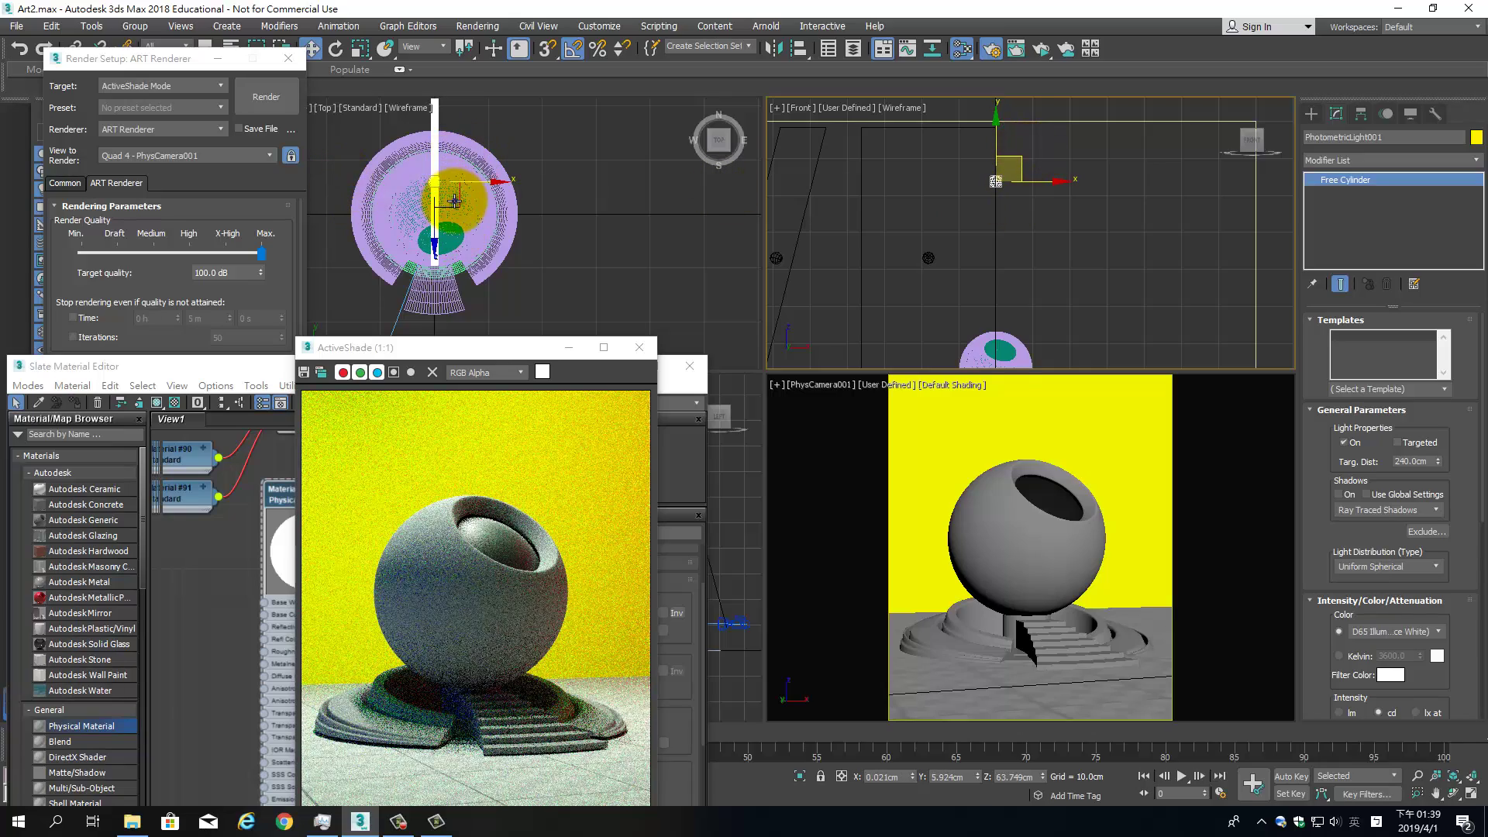
In the Top view, move the cylinder light over the sphere and rotate it -90 to lie horizontally.
left_click(446, 168)
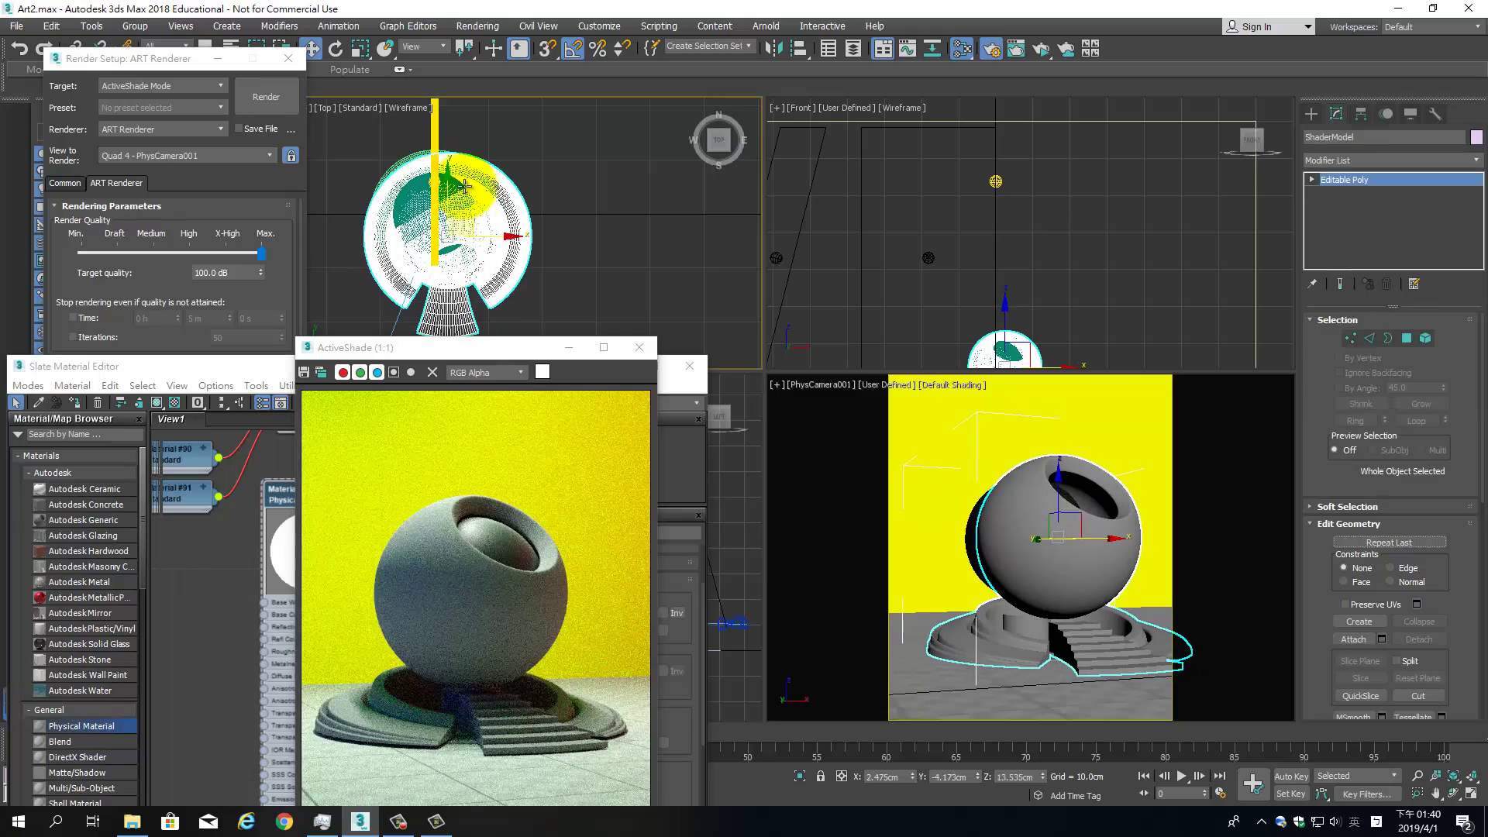
left_click(439, 124)
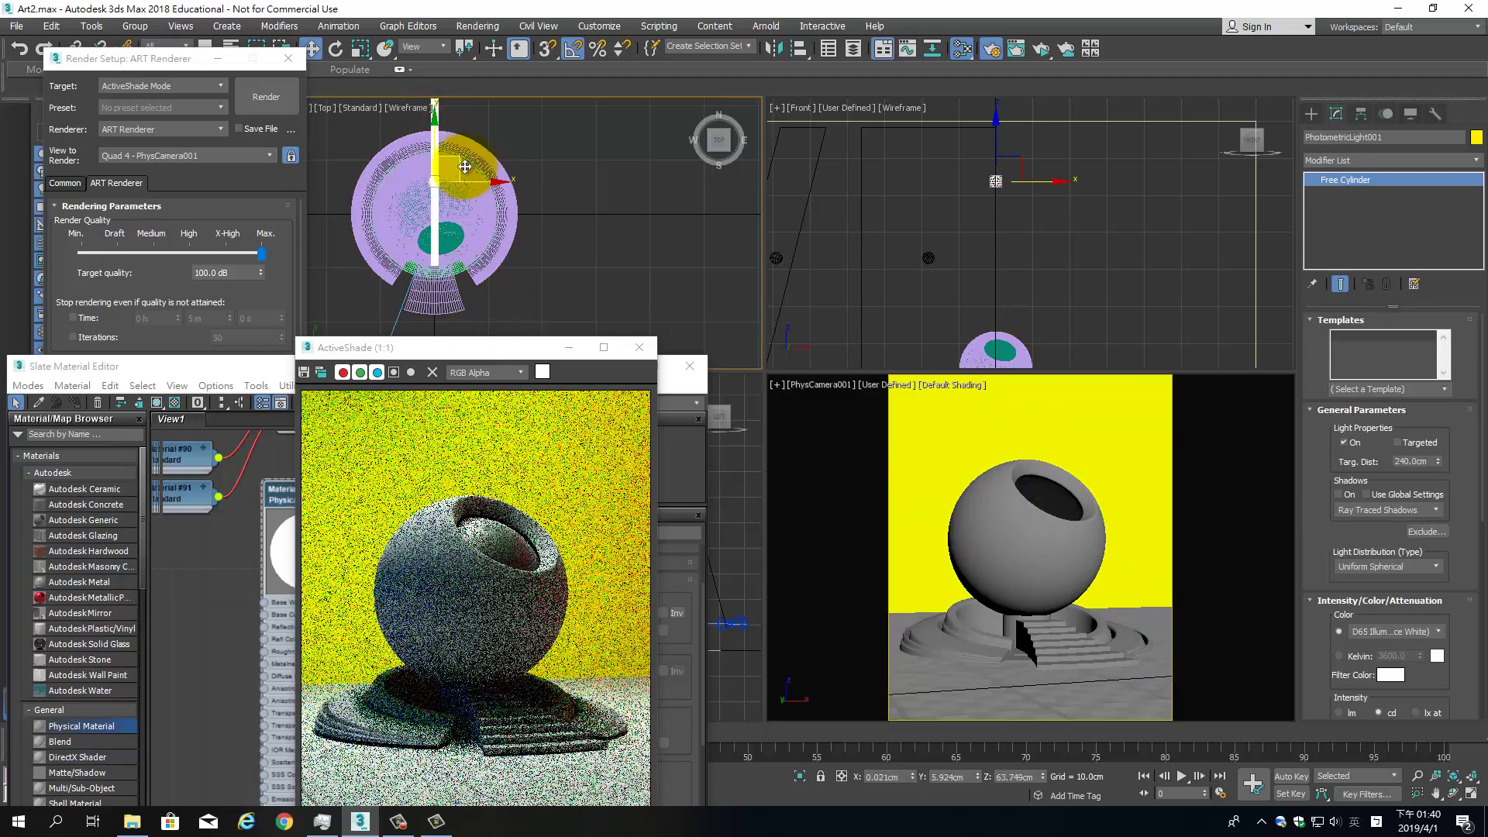
left_click_drag(443, 131, 465, 198)
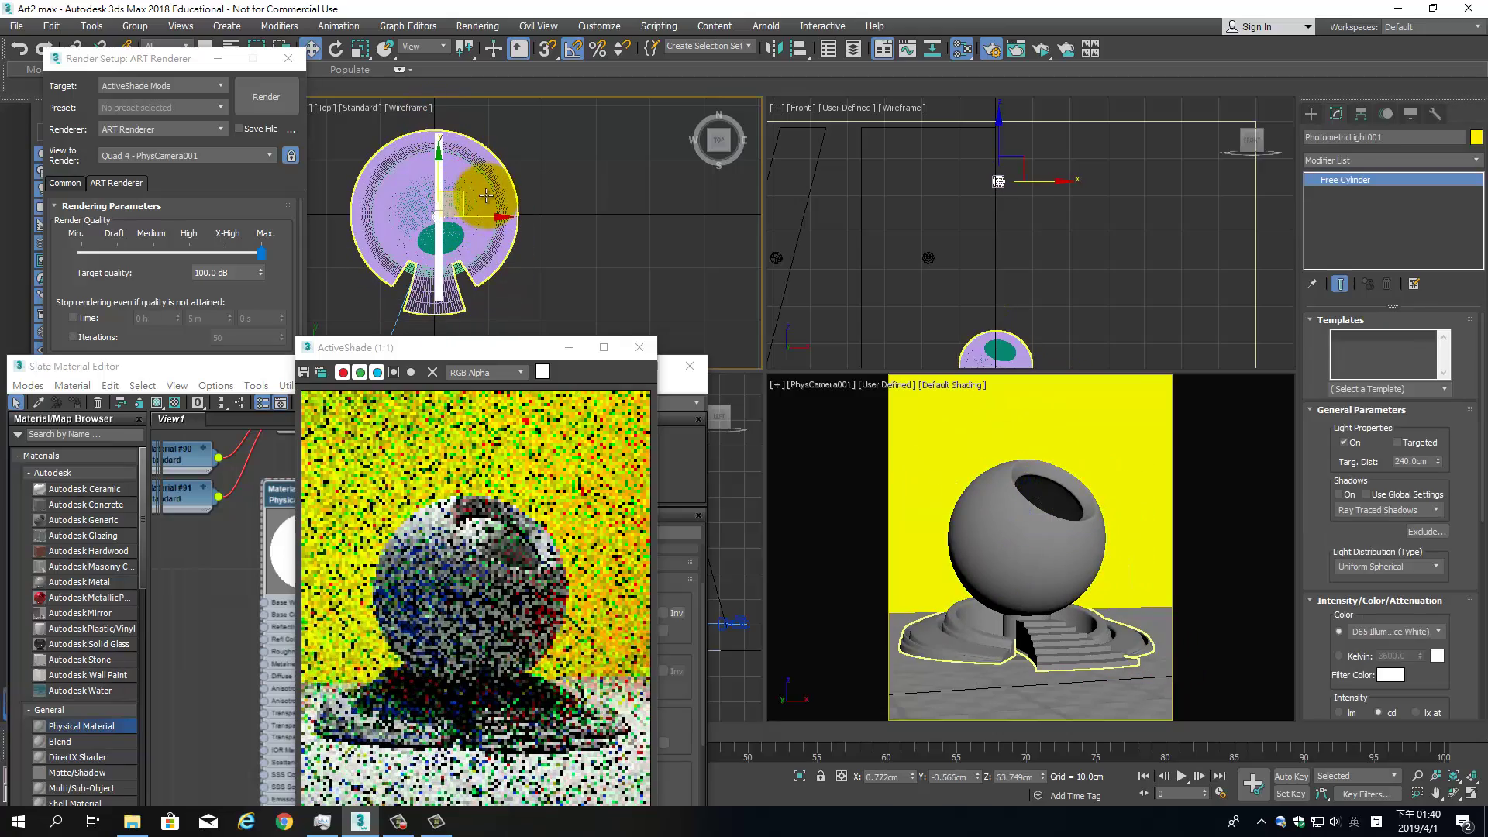
key("e")
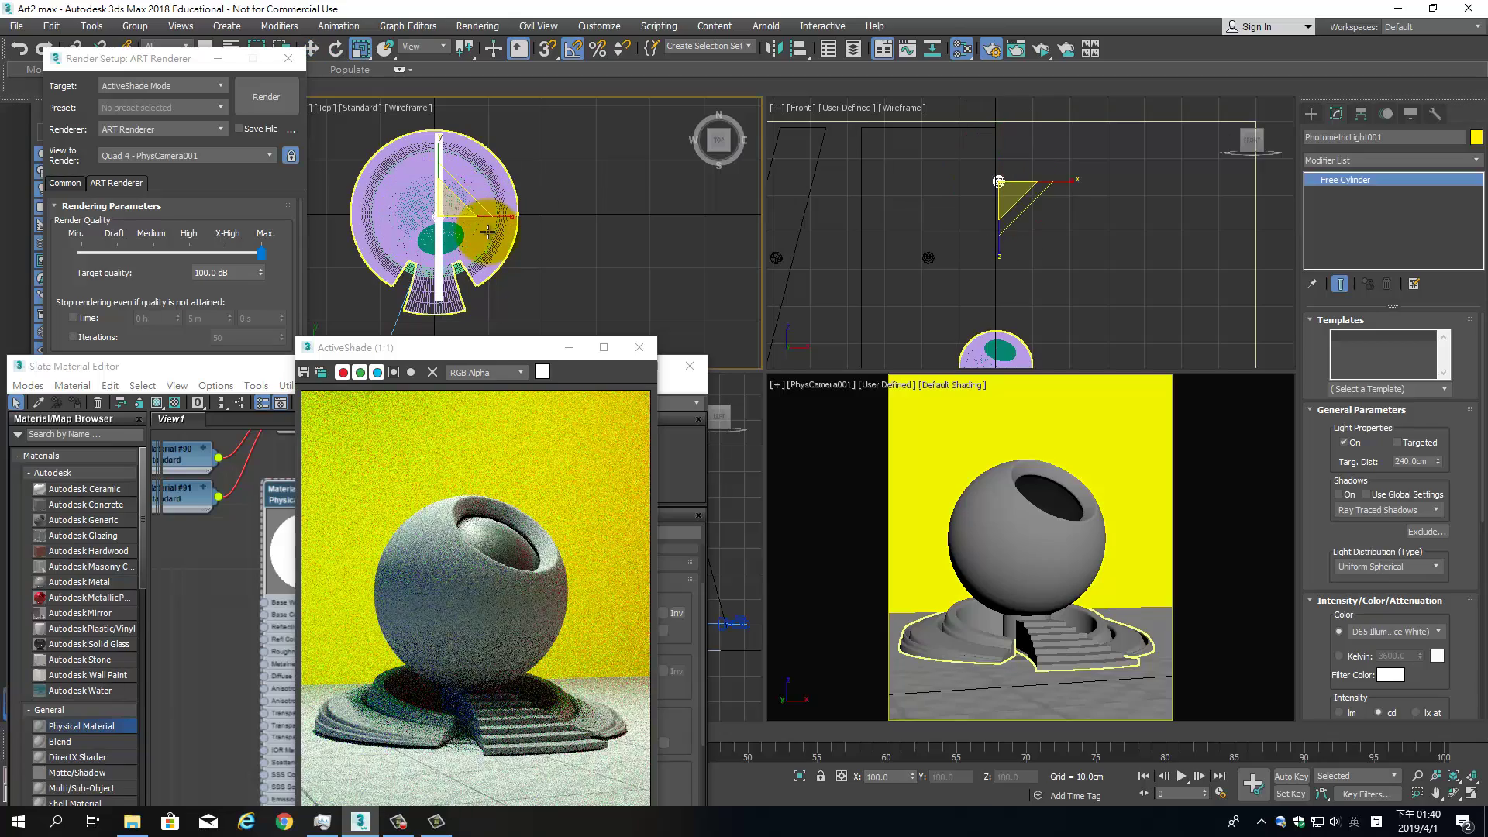
left_click_drag(491, 235, 500, 172)
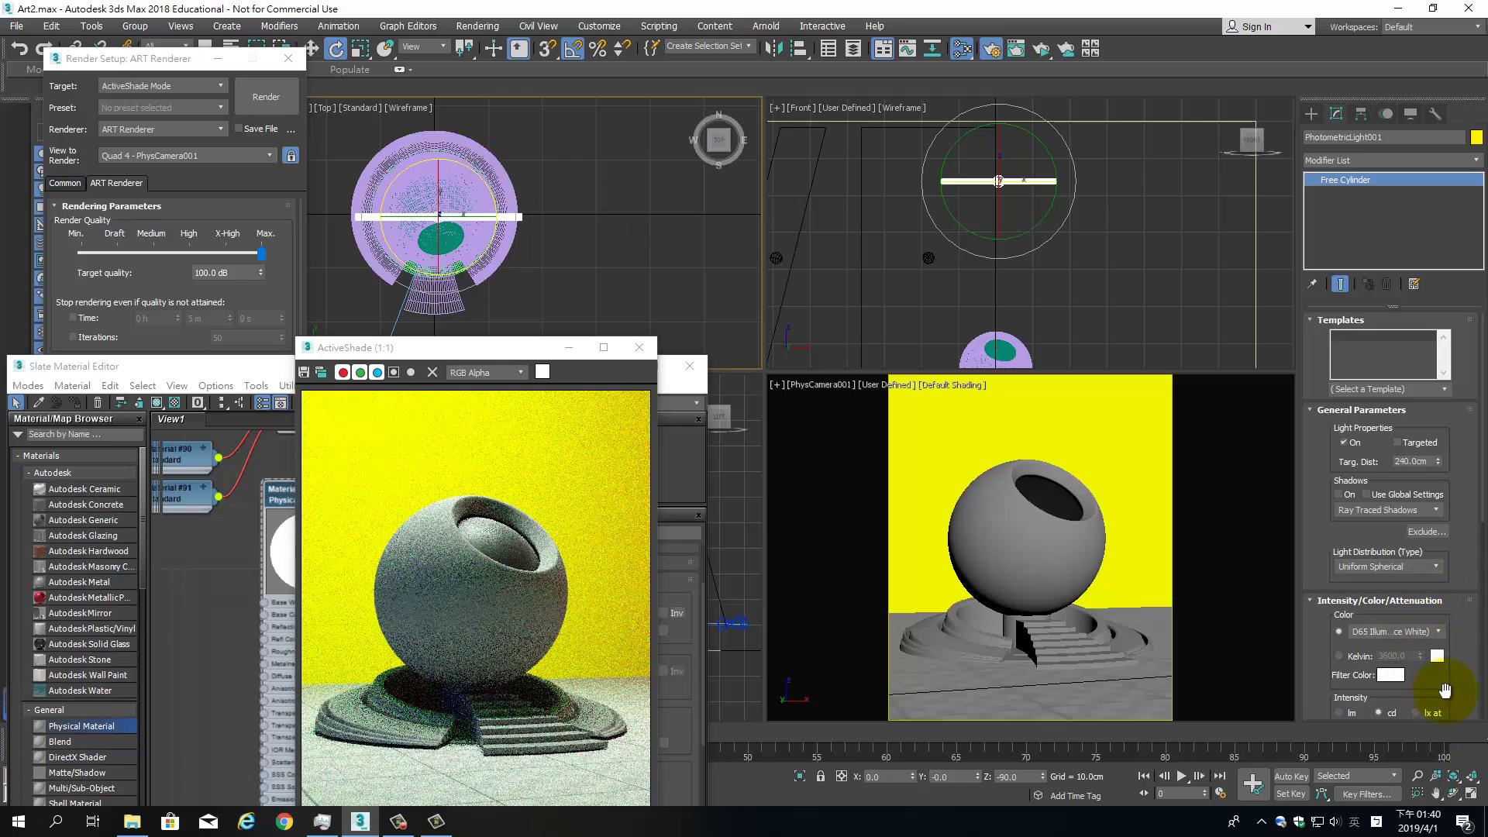
Lengthen the cylinder light to 96.679 cm and move the Slate Material Editor up.
left_click_drag(1446, 681, 1439, 506)
scroll(1439, 508, "down", 3)
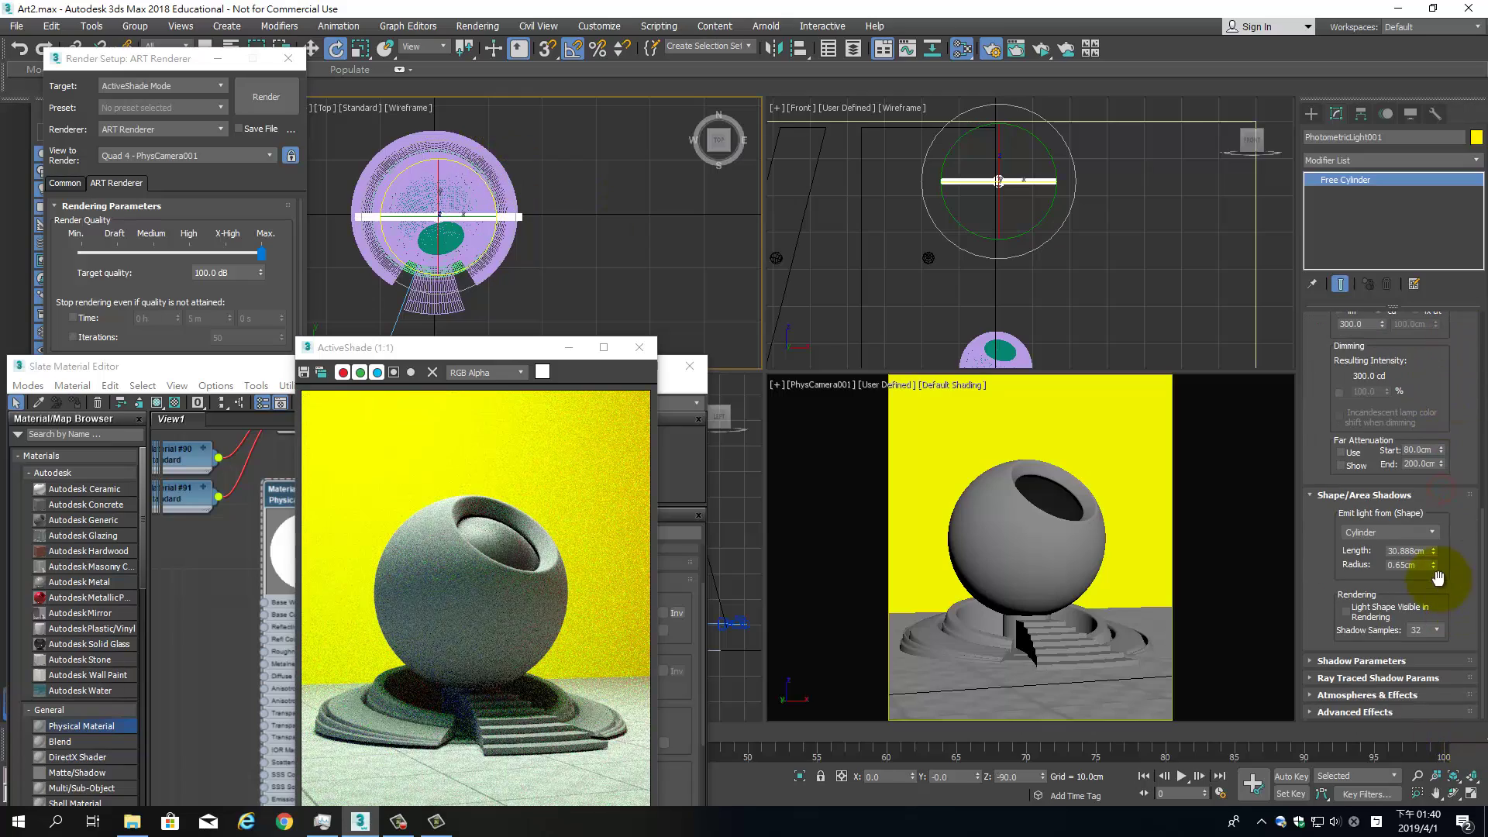
left_click_drag(1435, 552, 1423, 382)
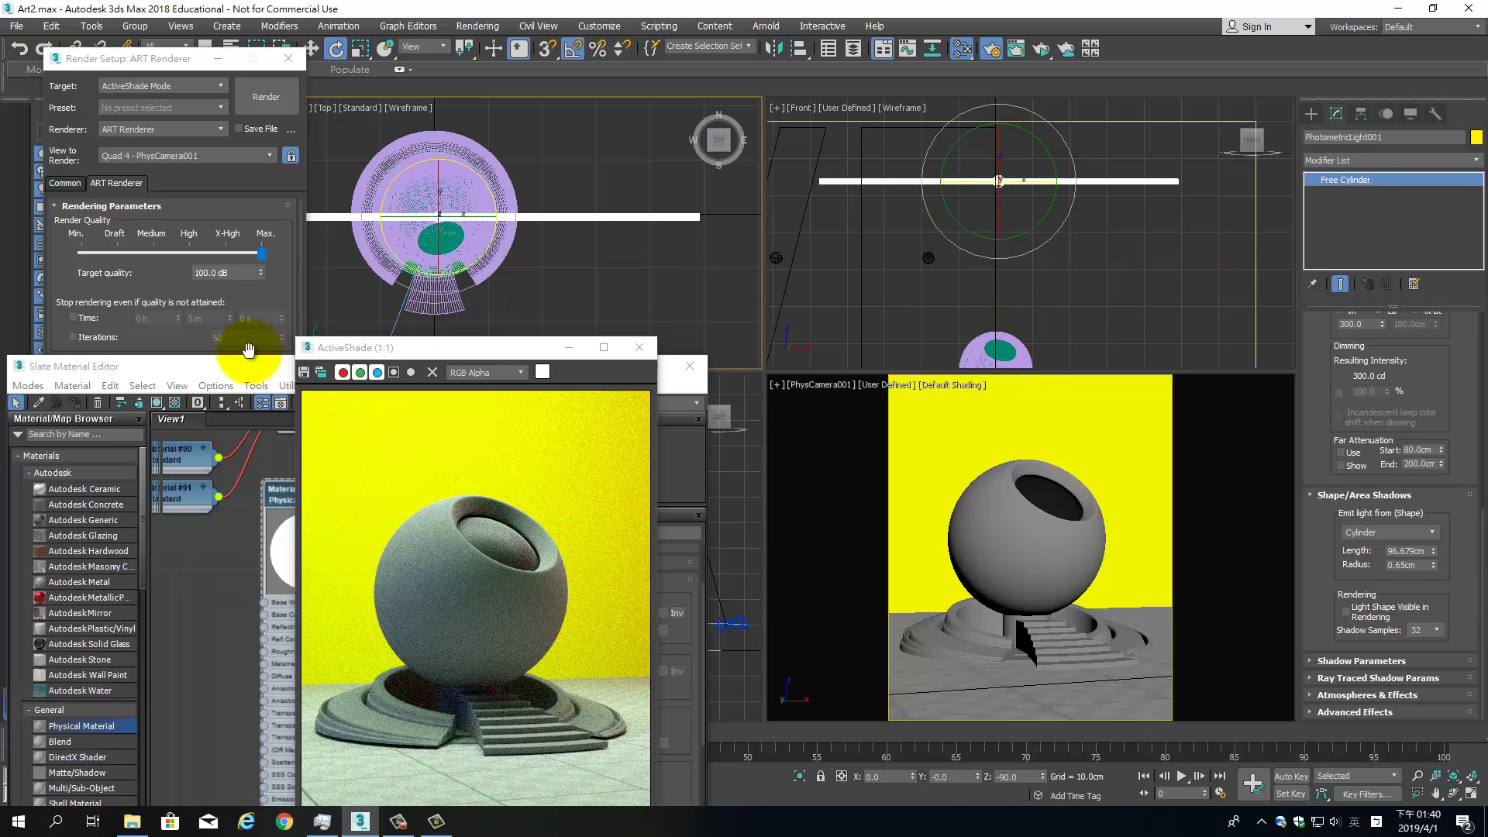
left_click_drag(235, 361, 254, 259)
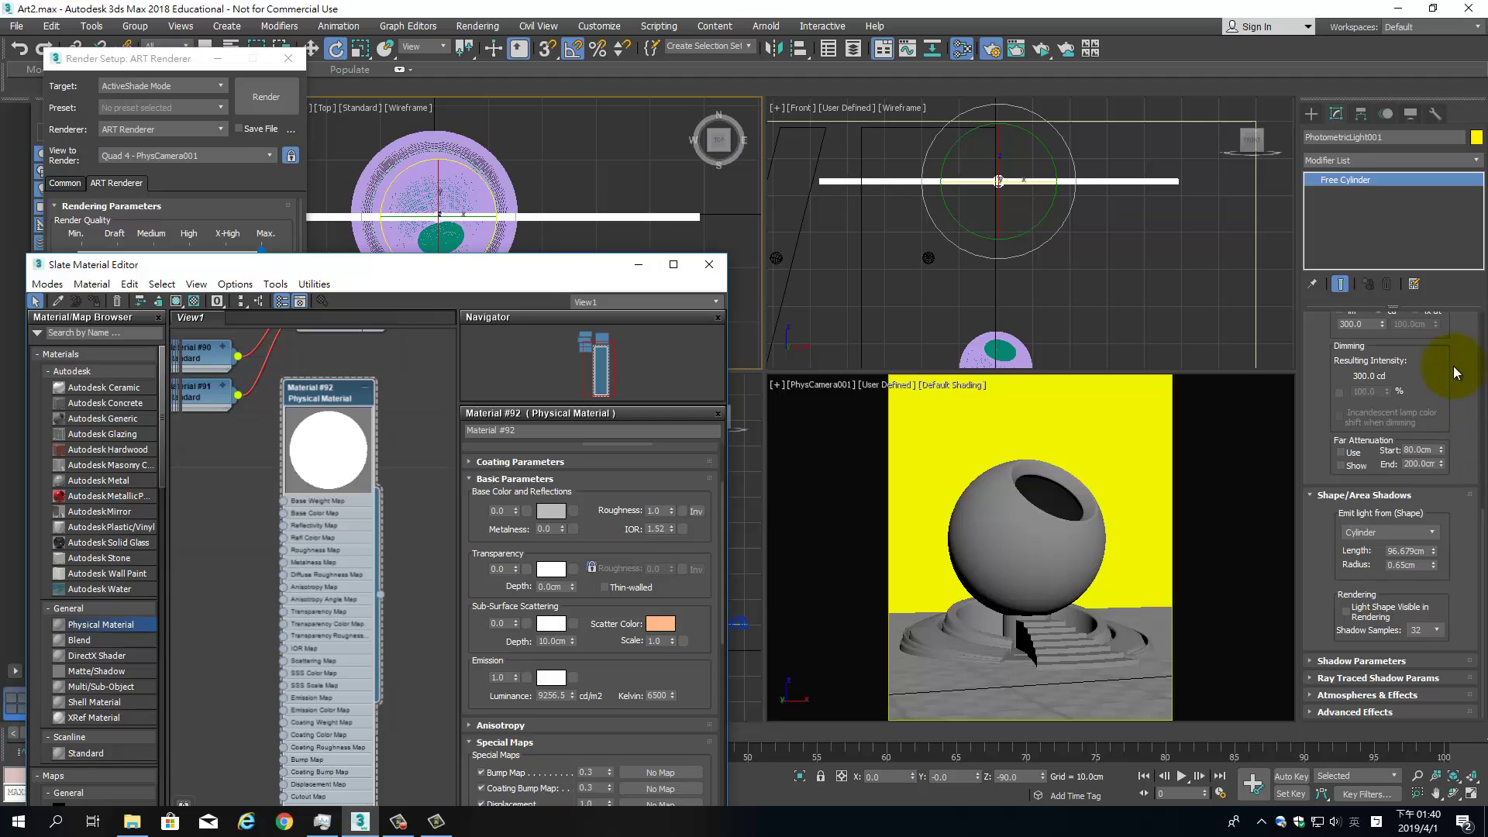
Check the light colour presets keeping D65, then try the Kelvin colour option.
left_click_drag(1460, 366, 1461, 601)
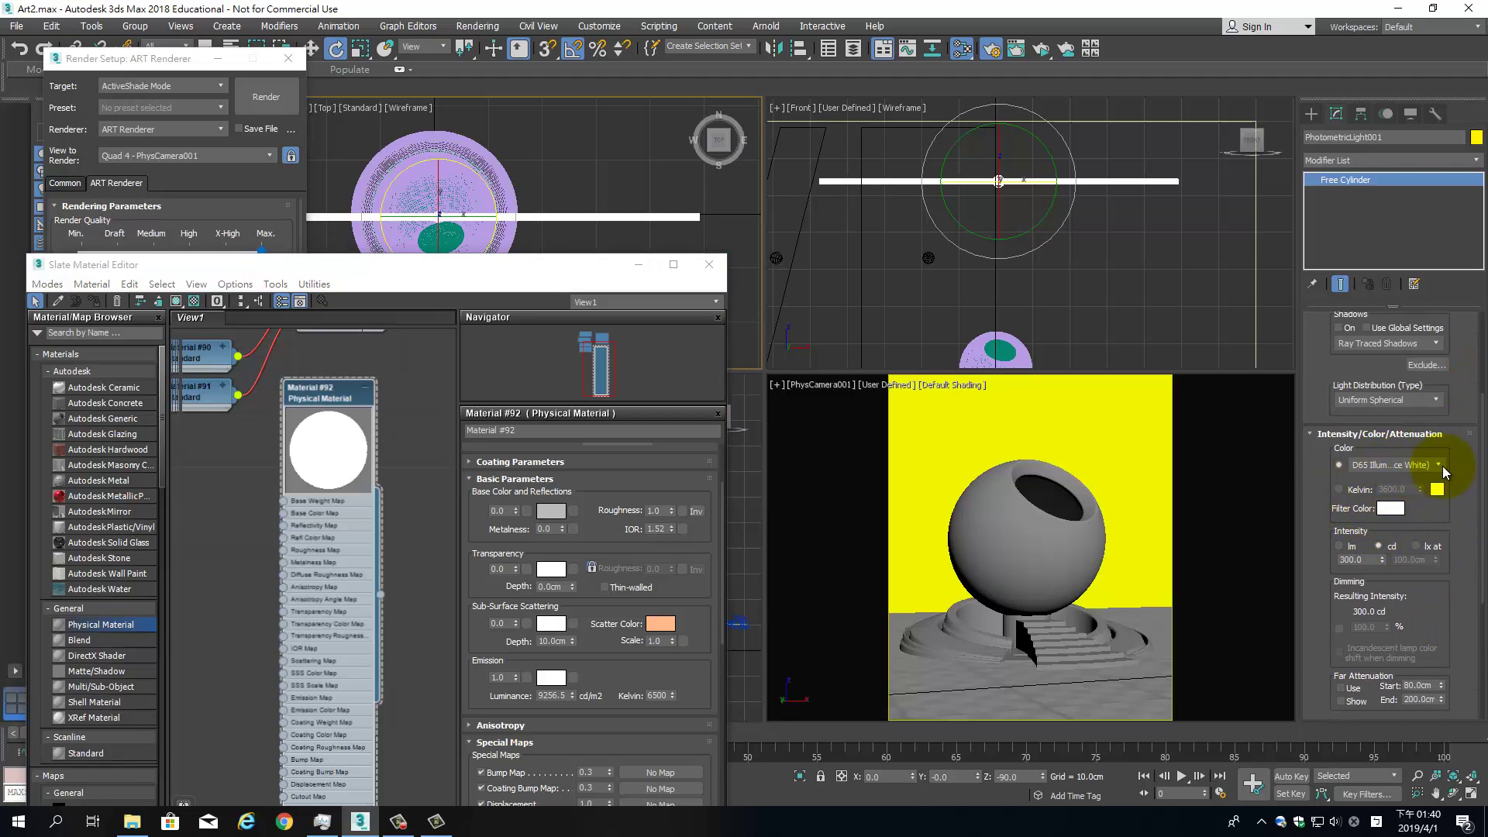
left_click(1439, 465)
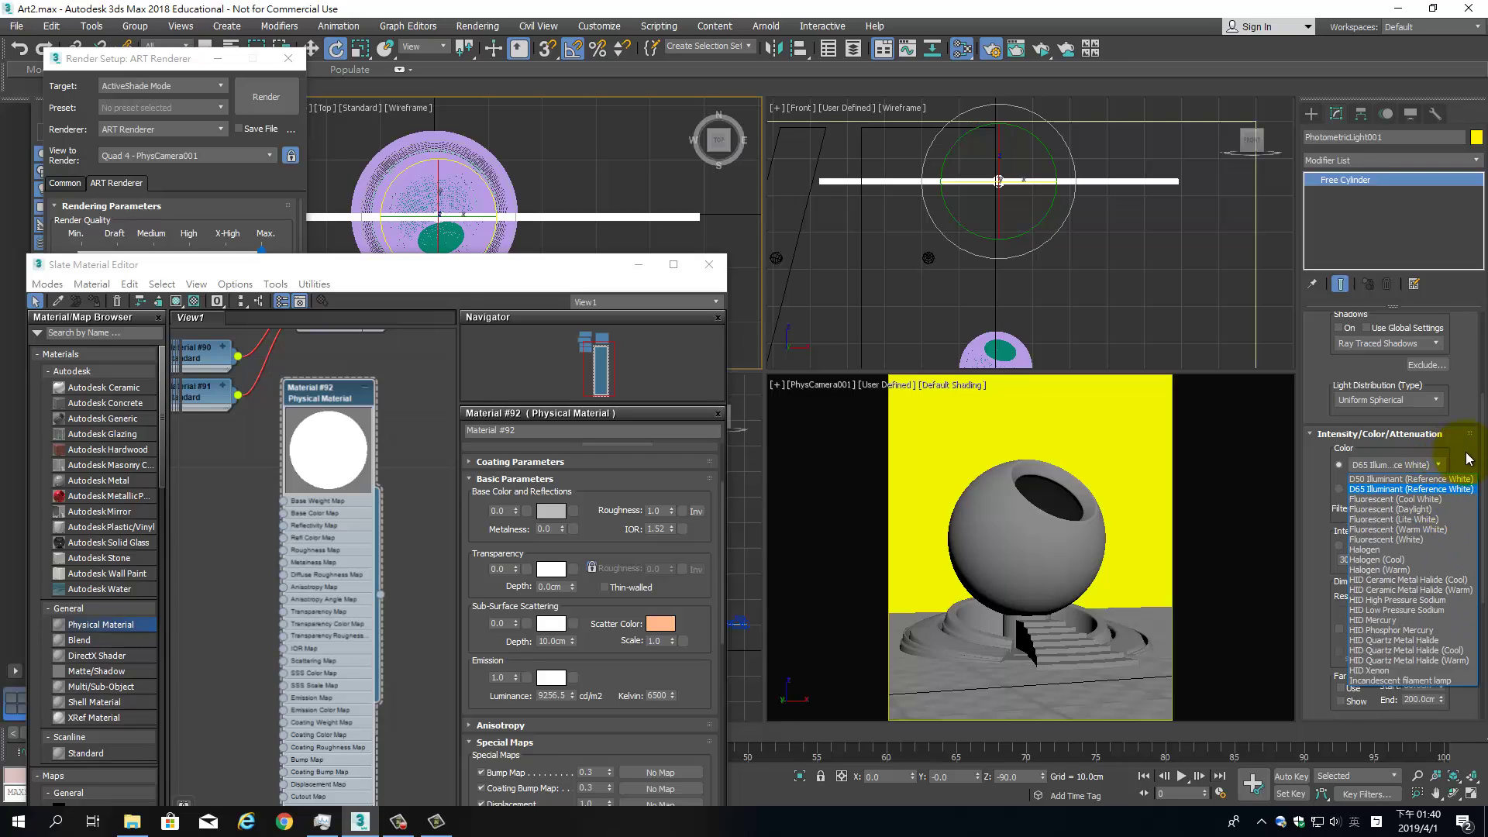
left_click(1465, 456)
left_click(1346, 488)
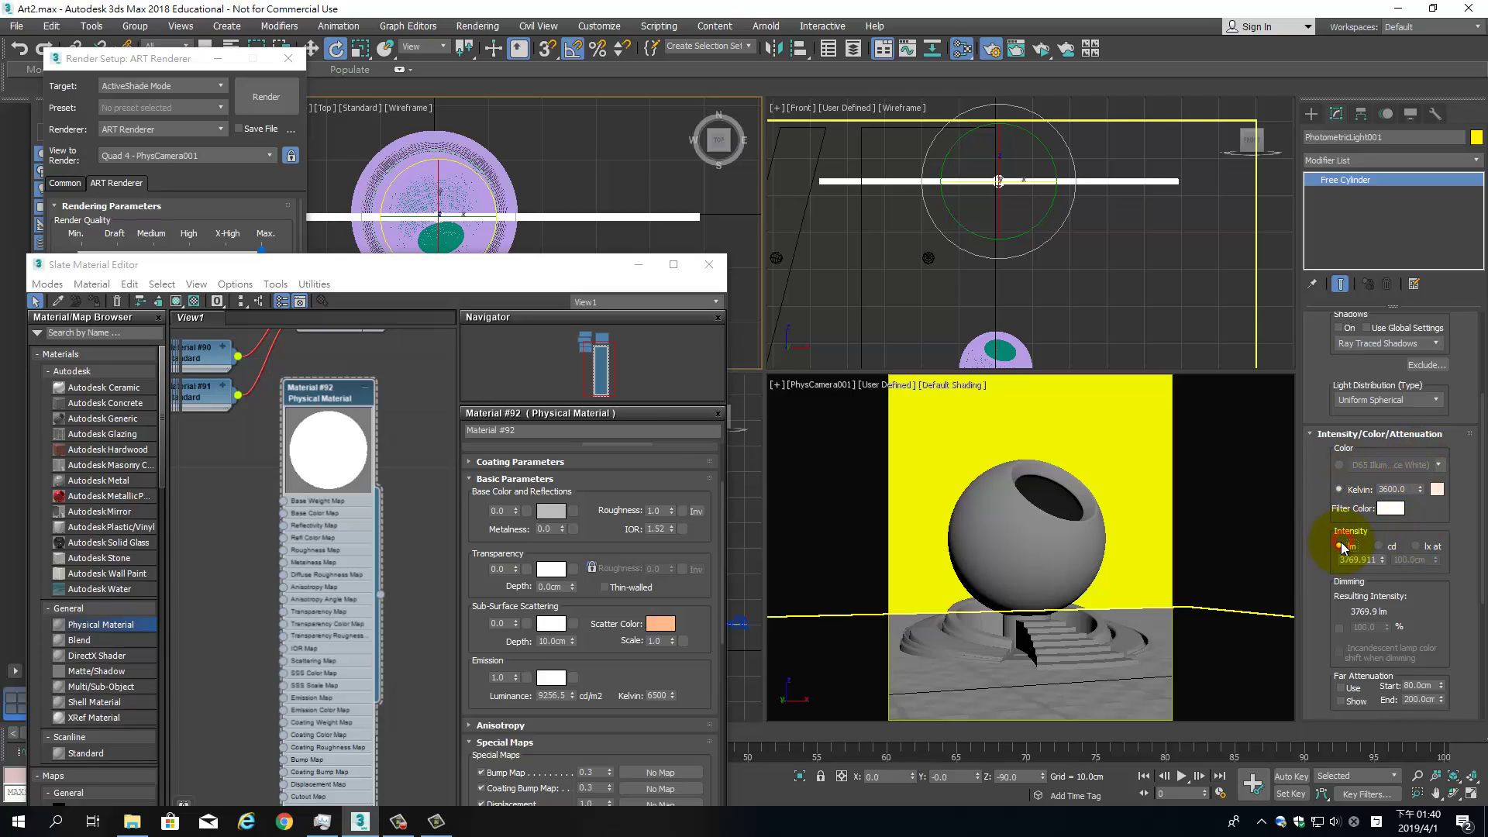
Cycle the intensity units through cd and lx, settling on 3769.911 lm.
left_click(1378, 547)
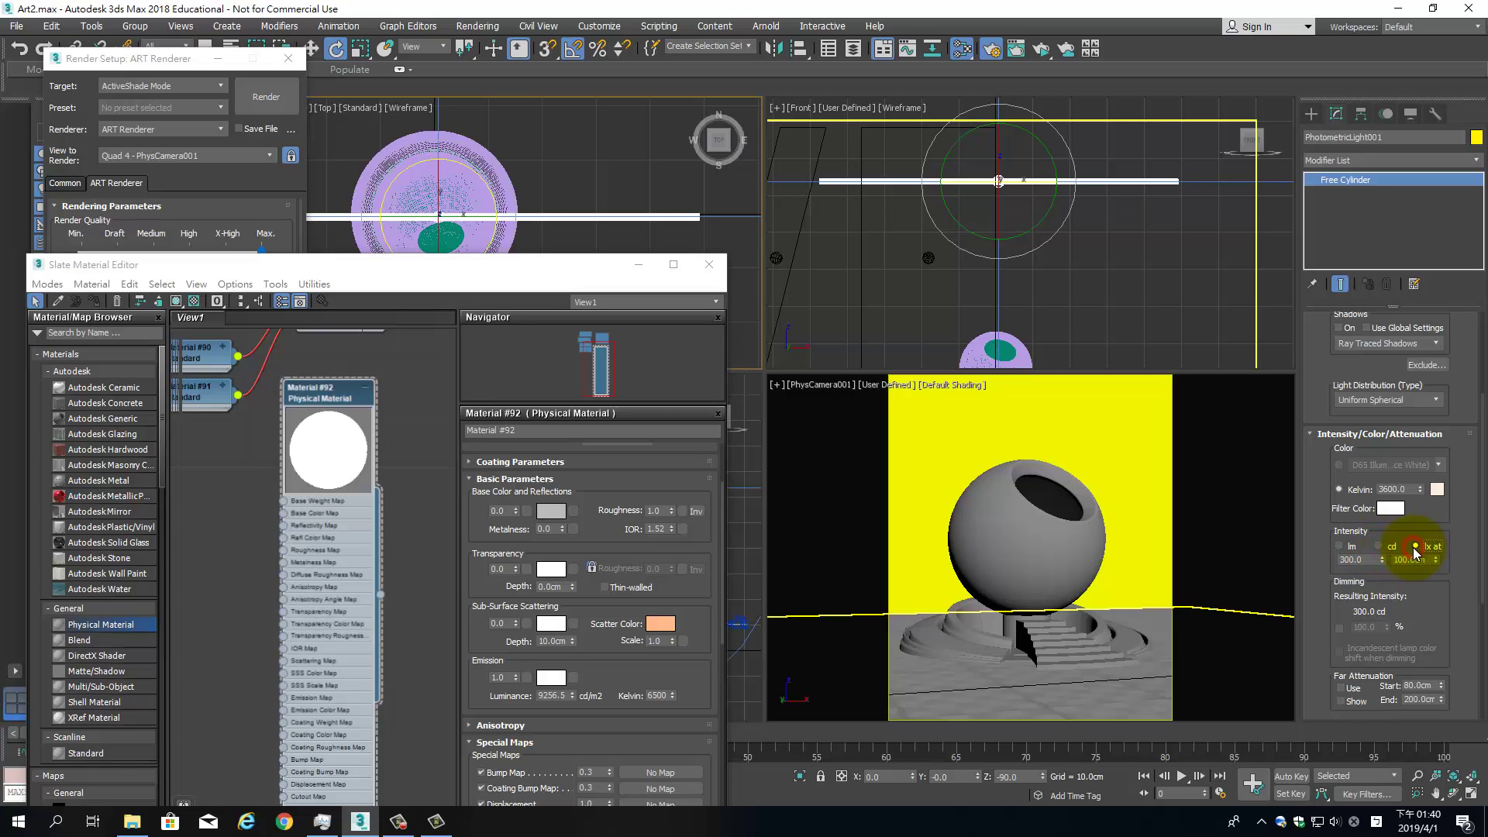
left_click(1414, 547)
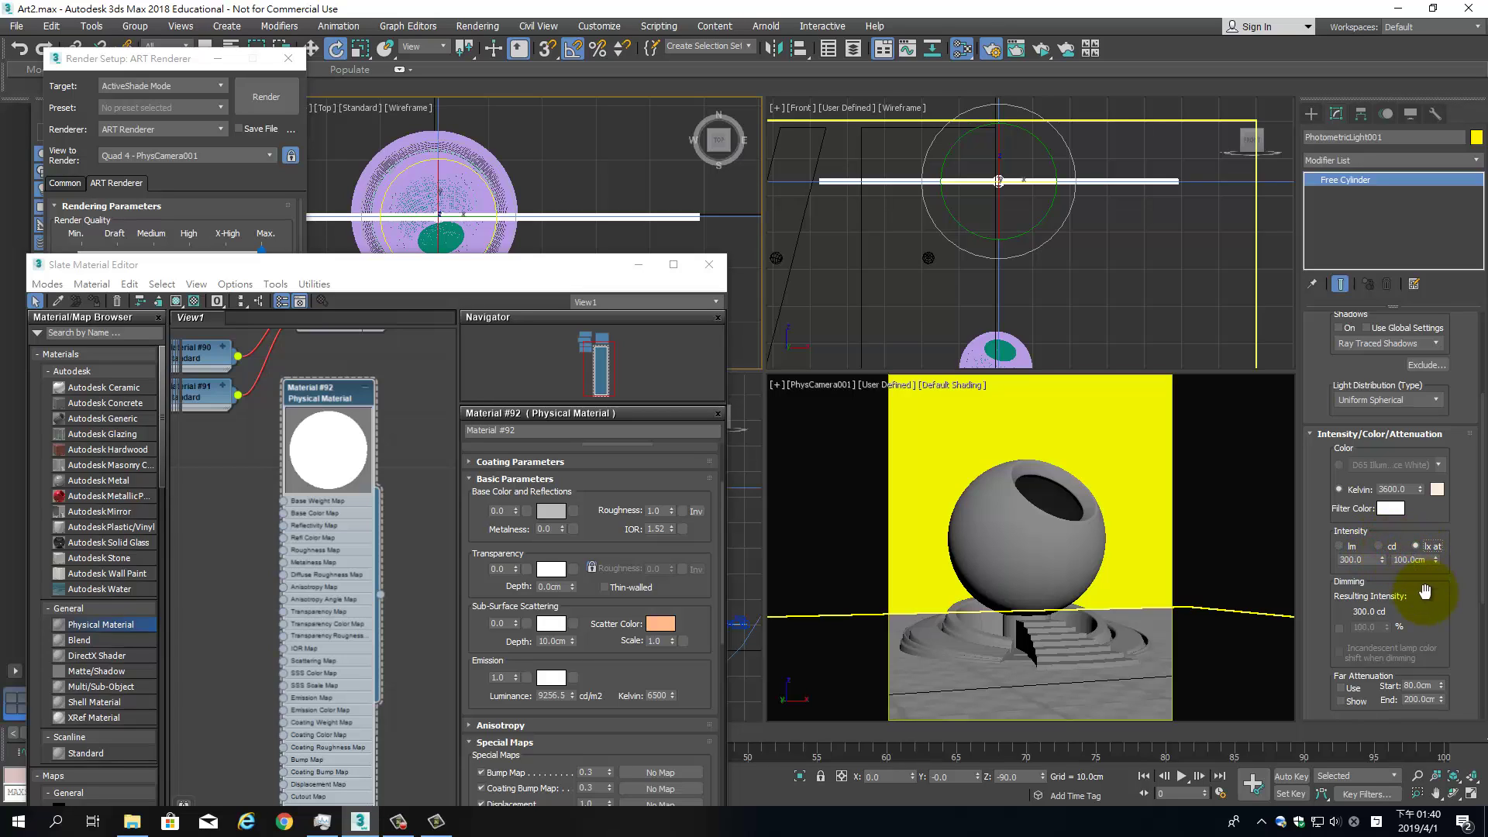
left_click(1379, 547)
left_click(1418, 546)
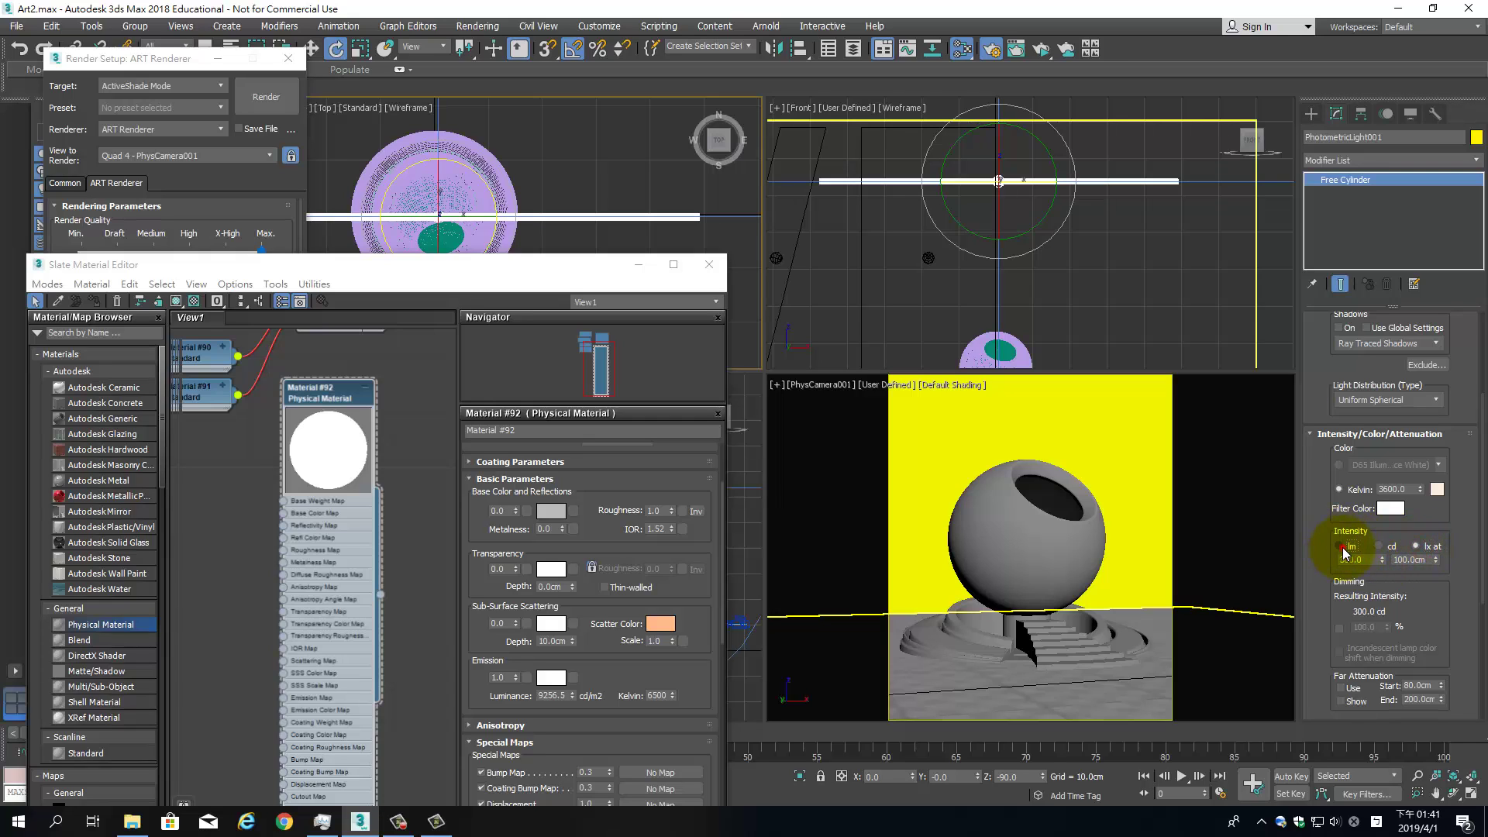
left_click(1344, 548)
Nudge the light's rotation in the Top view and return its colour to D65 Illuminant.
left_click(472, 220)
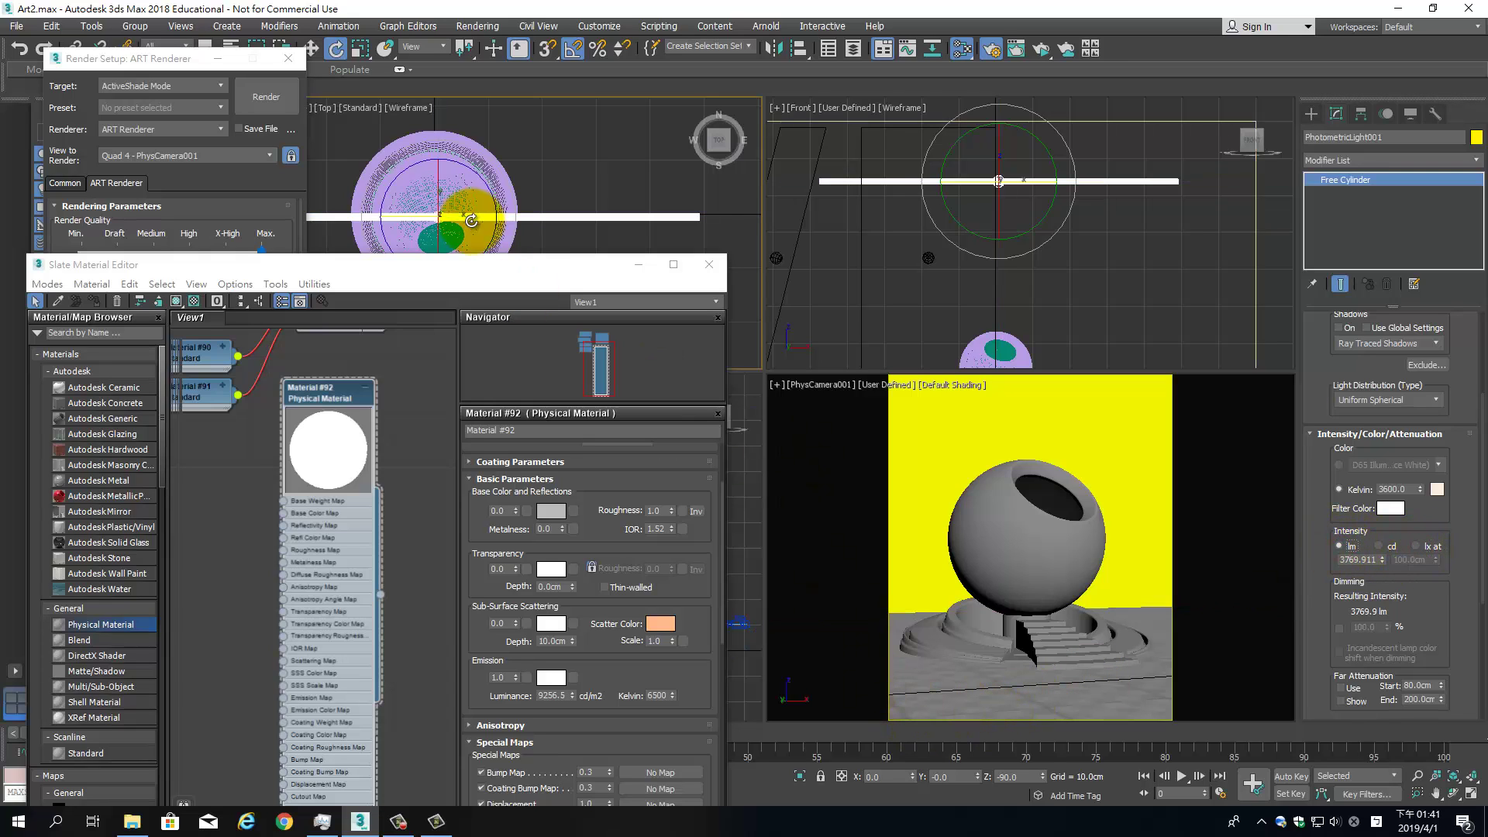
left_click_drag(471, 221, 482, 207)
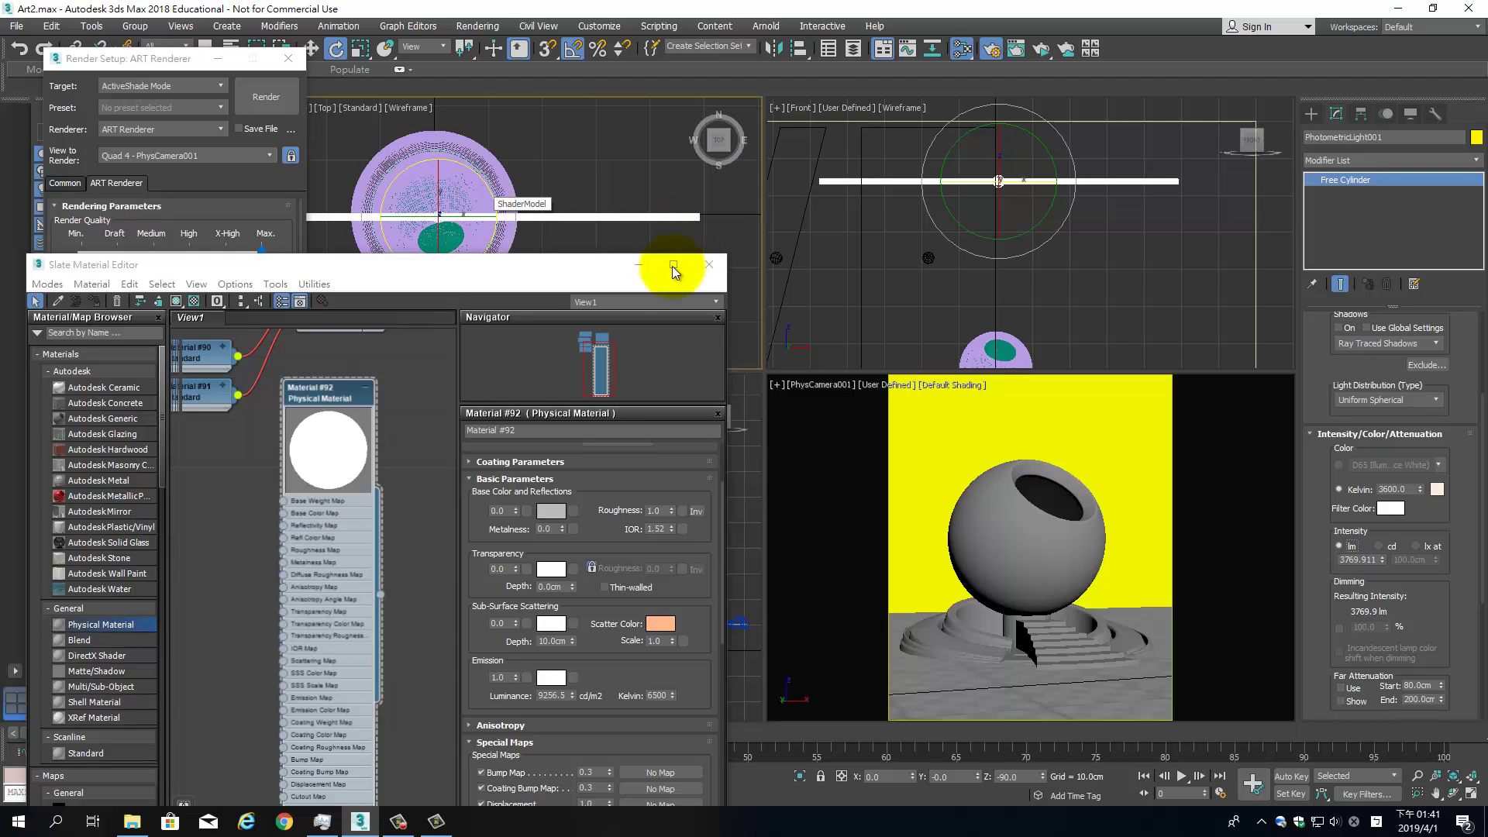
left_click_drag(579, 273, 714, 154)
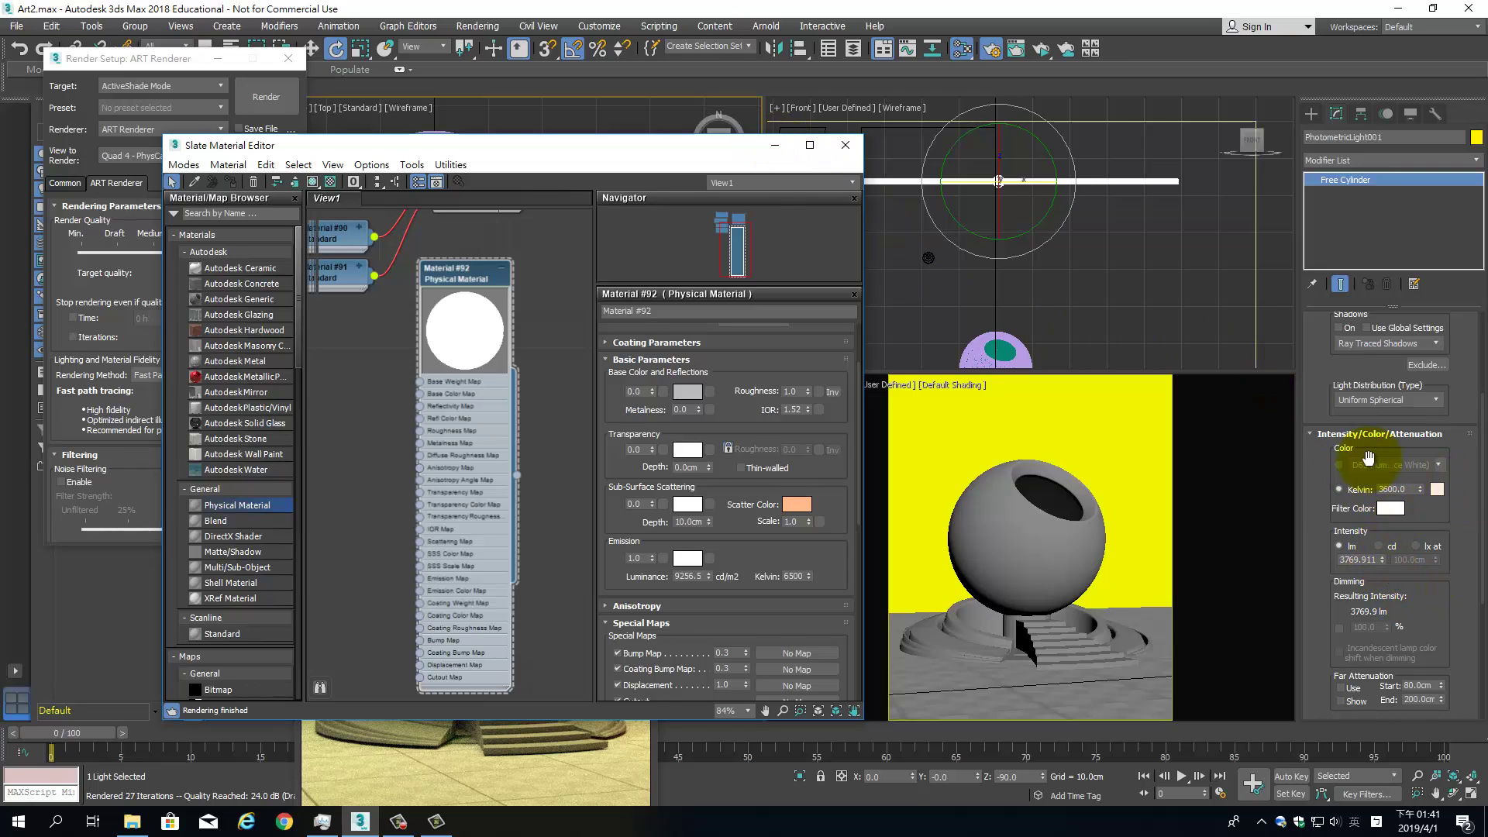
left_click(1339, 465)
left_click(1376, 464)
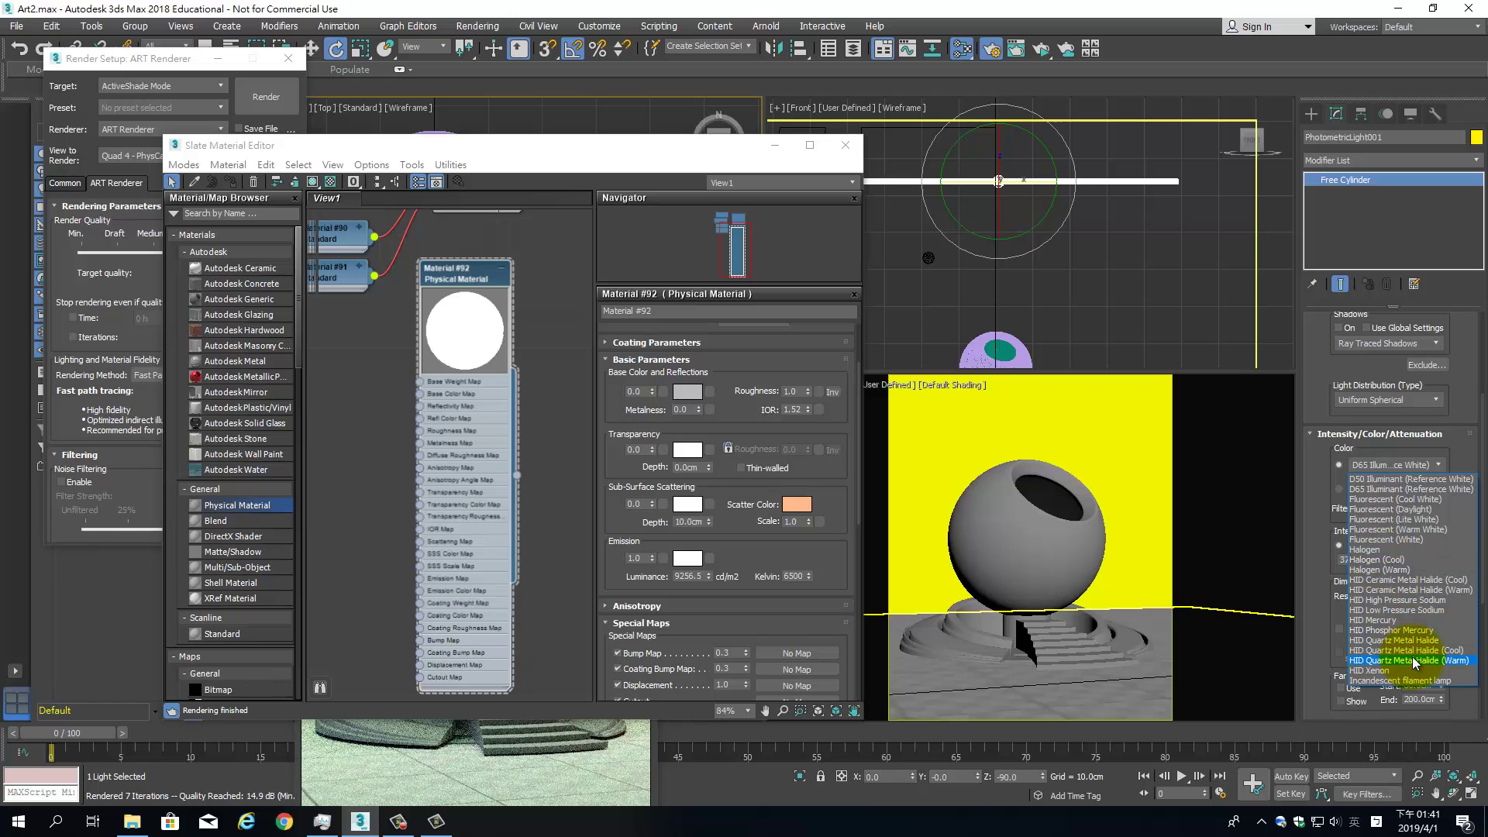
left_click(1476, 439)
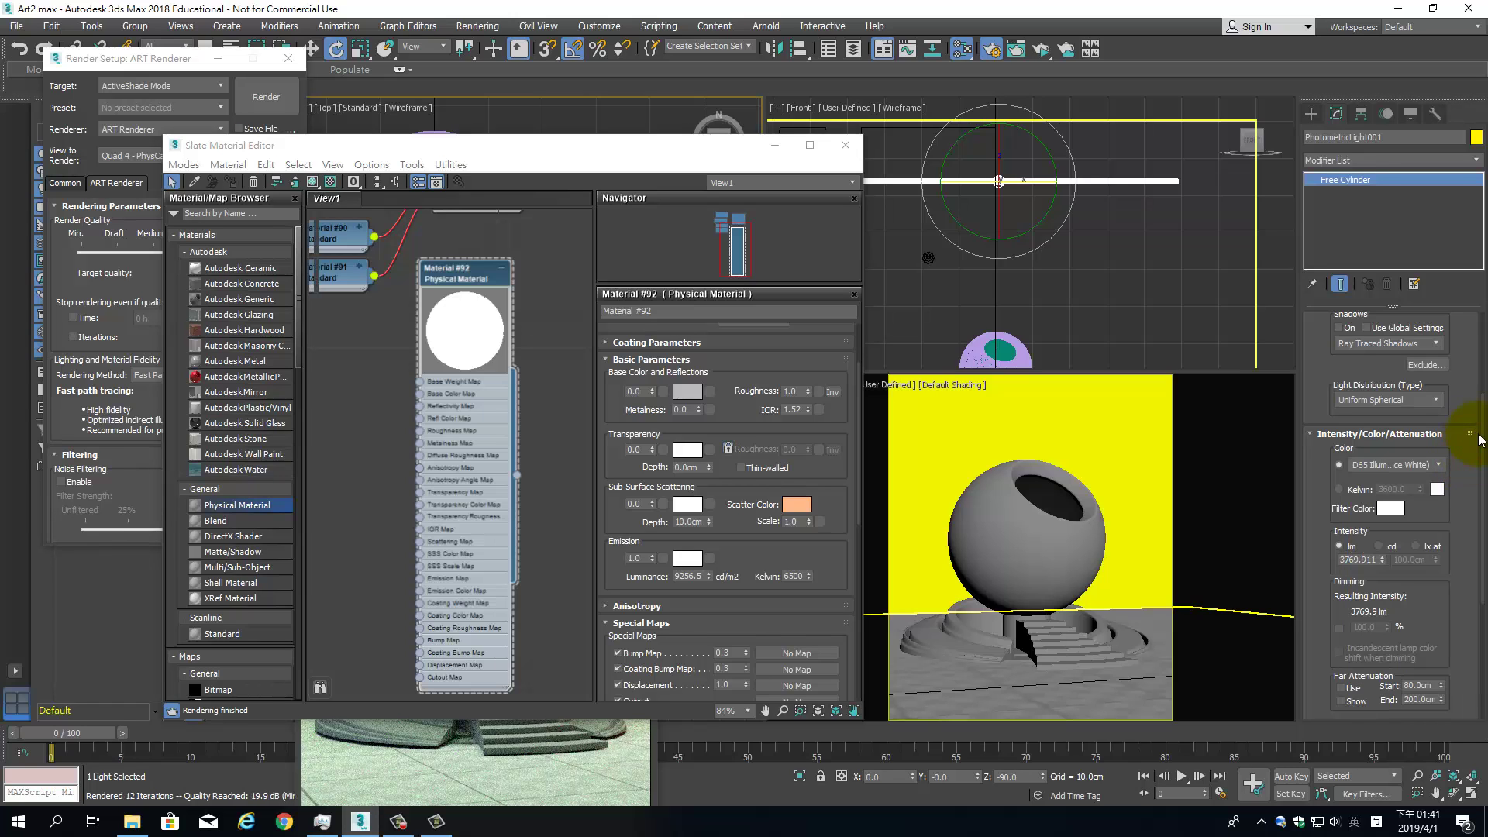